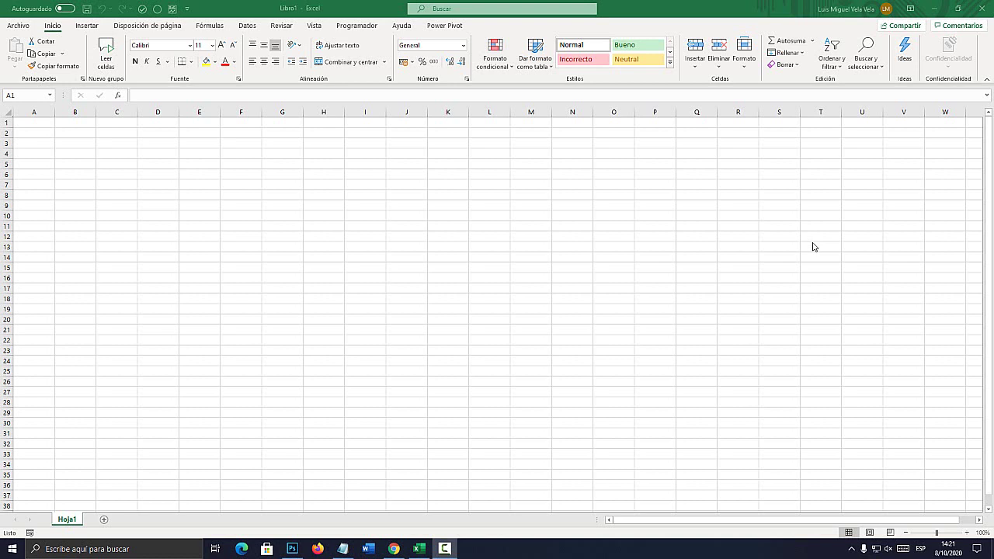
Bring the El Tío Tech homepage in Chrome to the front over the blank Excel workbook.
left_click(394, 549)
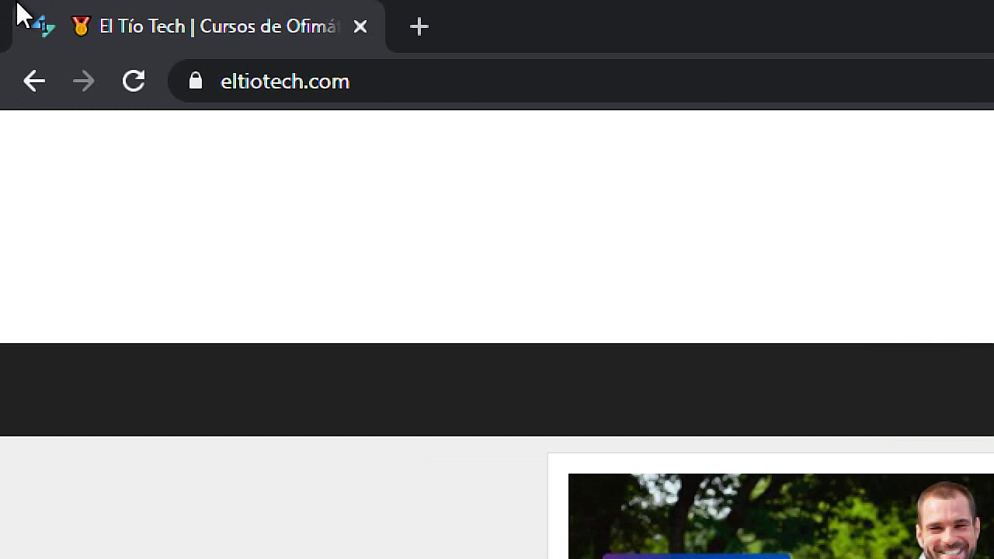
Go to the site's Cursos de Excel page and open the advanced course's chapter list.
left_click(107, 28)
left_click(319, 87)
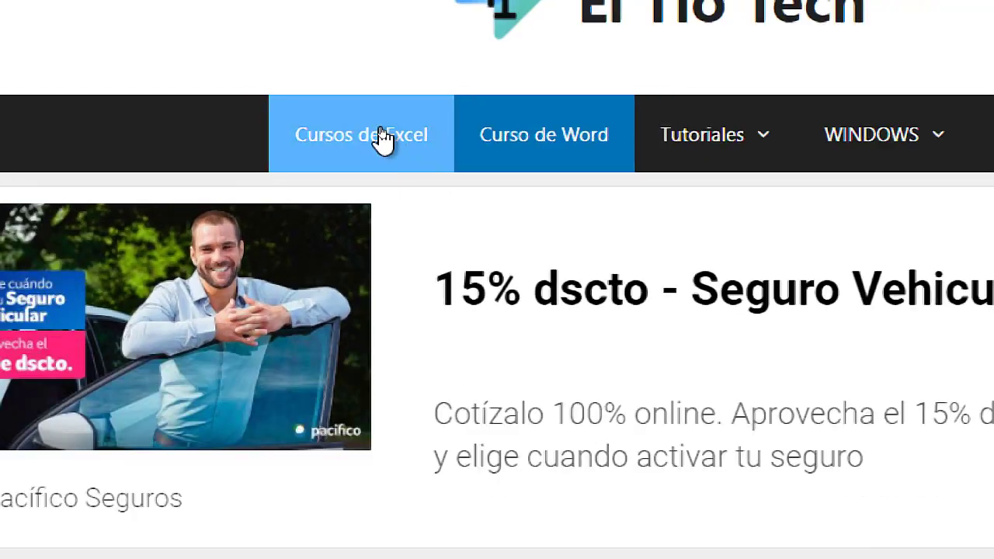
left_click(392, 142)
scroll(131, 256, "down", 3)
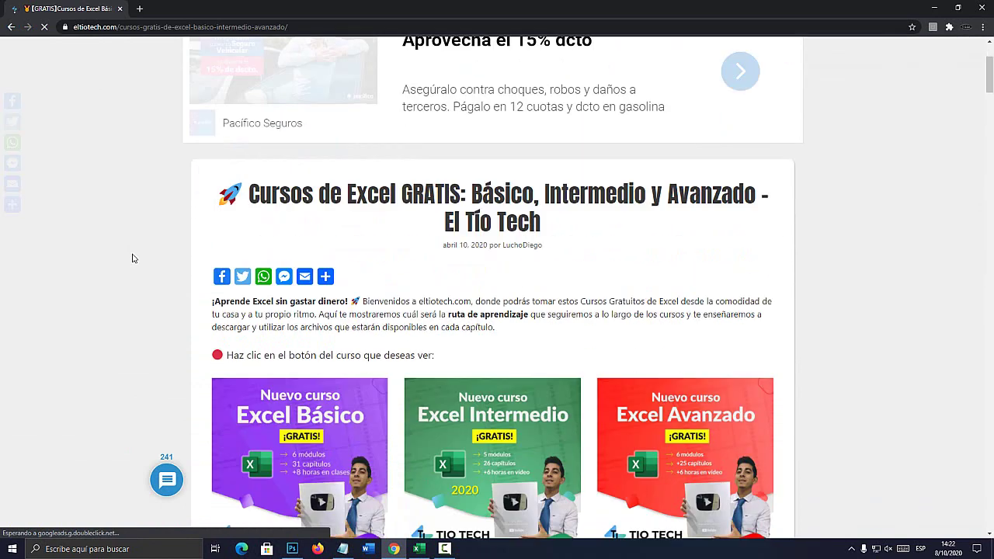
scroll(131, 257, "down", 3)
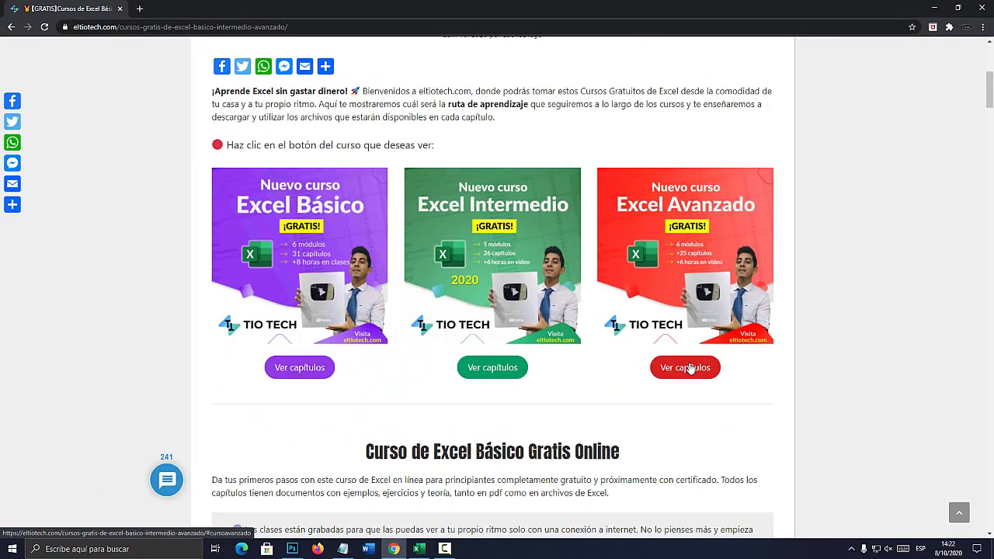
left_click(689, 367)
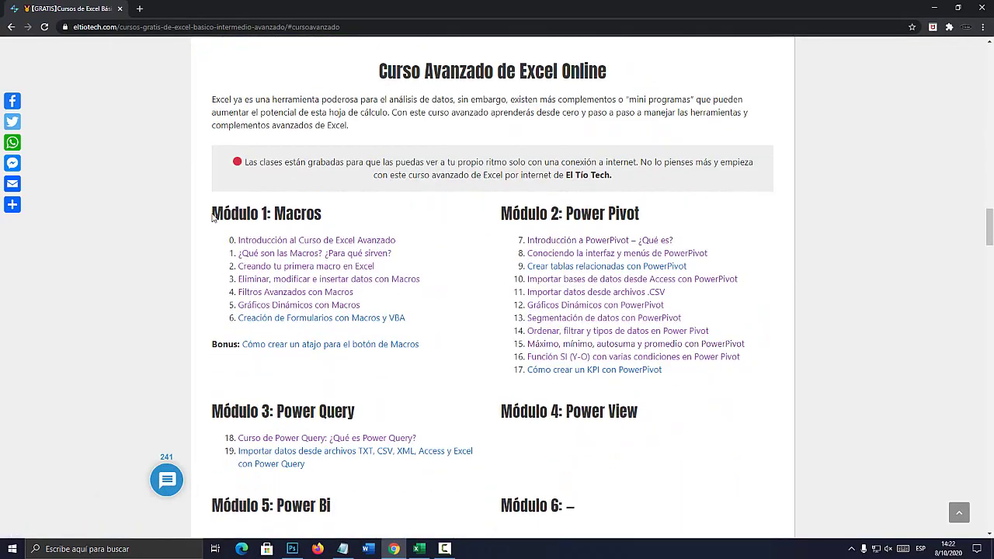
Highlight the Macros, Power Pivot and Power Query module headings in the chapter list.
left_click_drag(322, 215, 234, 213)
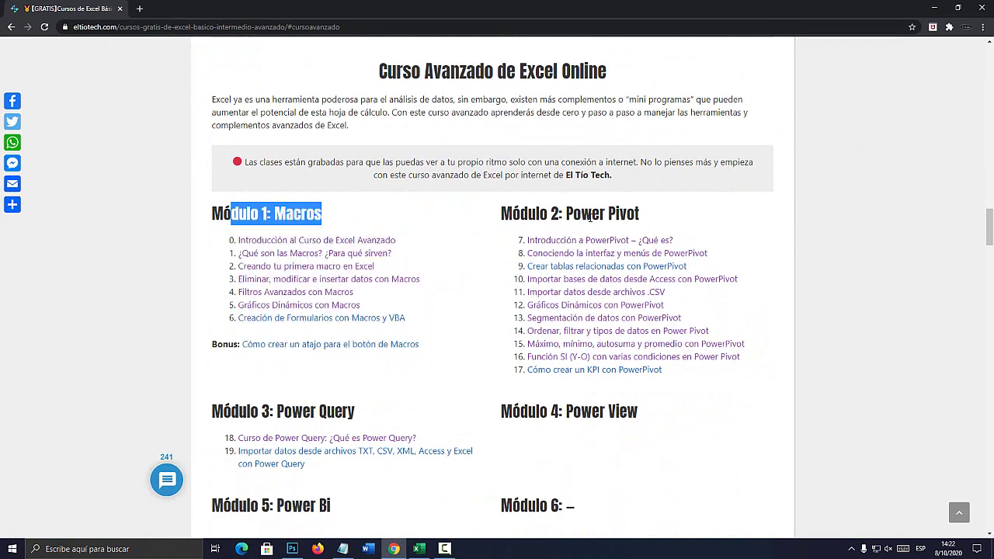
left_click_drag(646, 216, 566, 214)
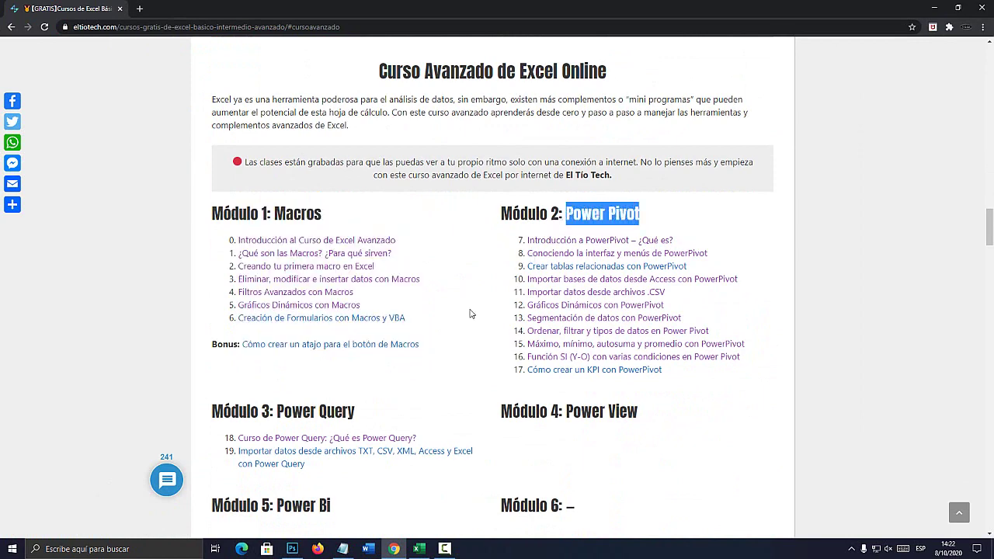
scroll(375, 401, "down", 1)
left_click(377, 401)
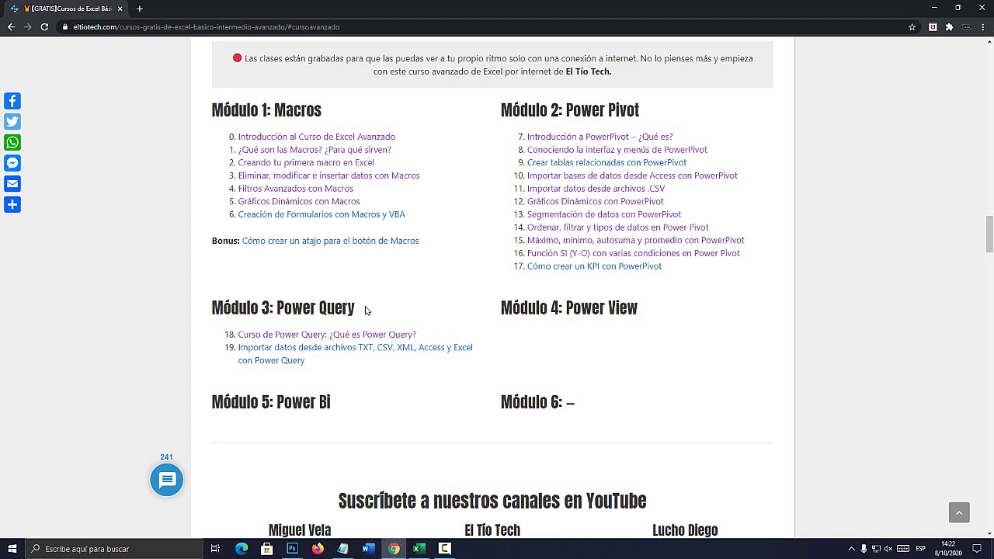
left_click_drag(357, 309, 274, 306)
left_click(140, 338)
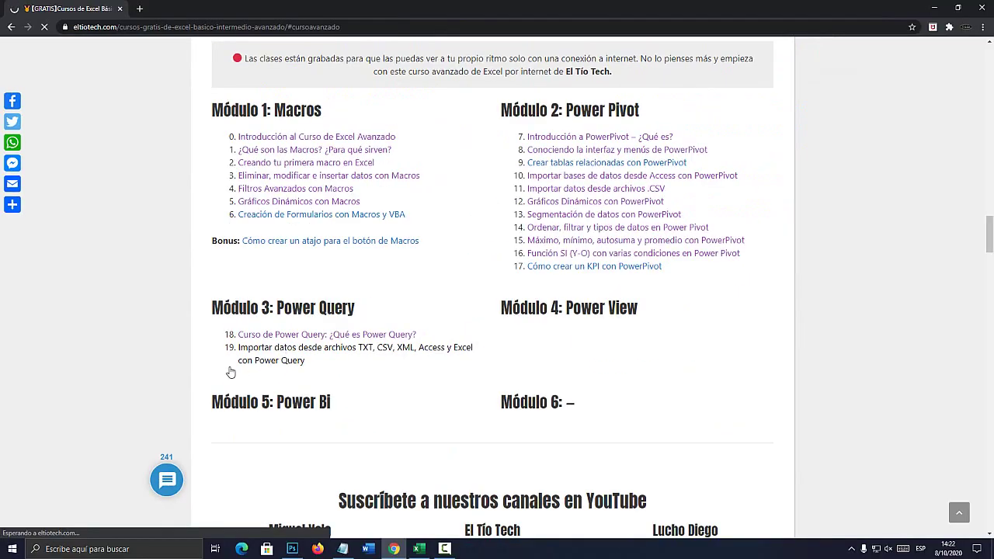
Open Capítulo 19 on importing data with Power Query, scroll to its download, and minimize Chrome.
left_click(229, 370)
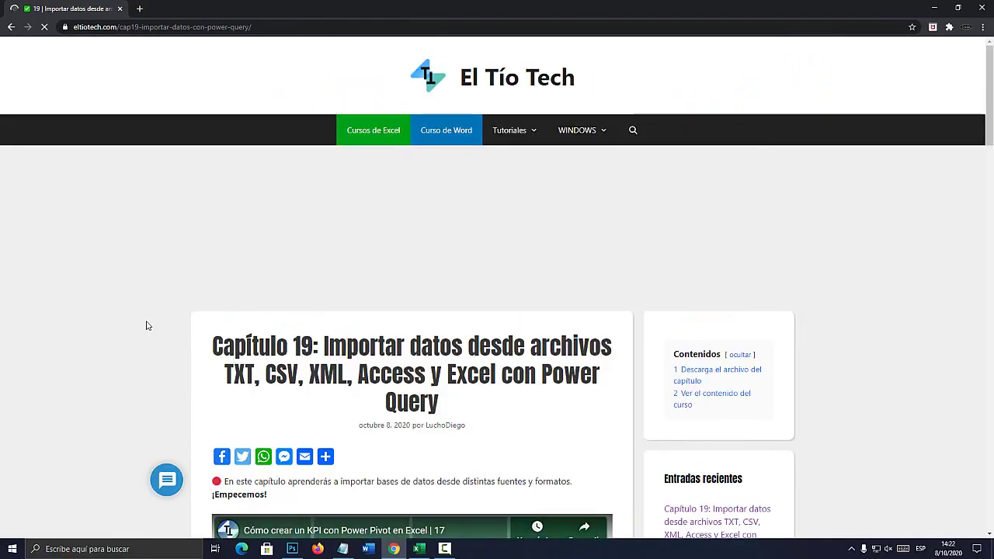
scroll(146, 325, "down", 2)
scroll(146, 326, "down", 3)
scroll(146, 326, "down", 3)
scroll(146, 326, "down", 1)
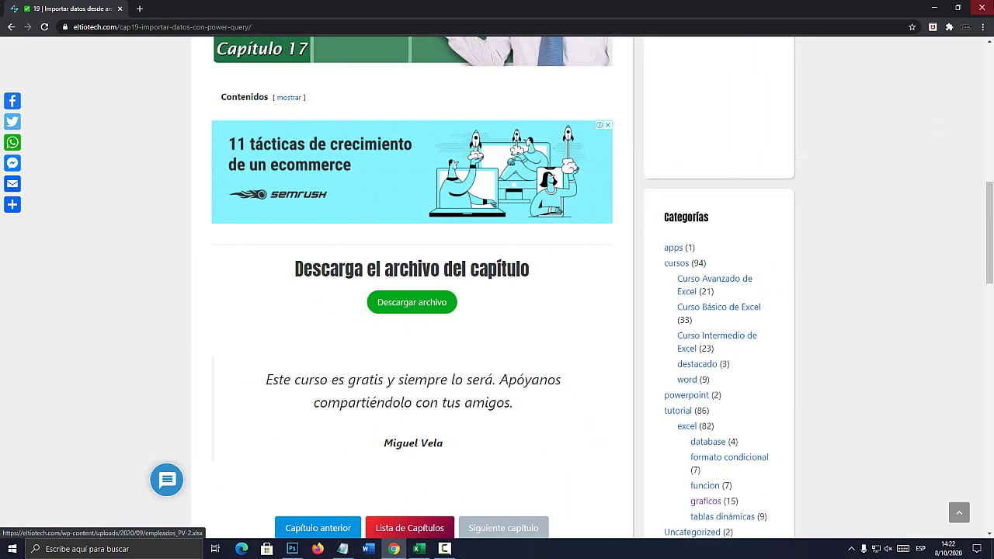
left_click(935, 10)
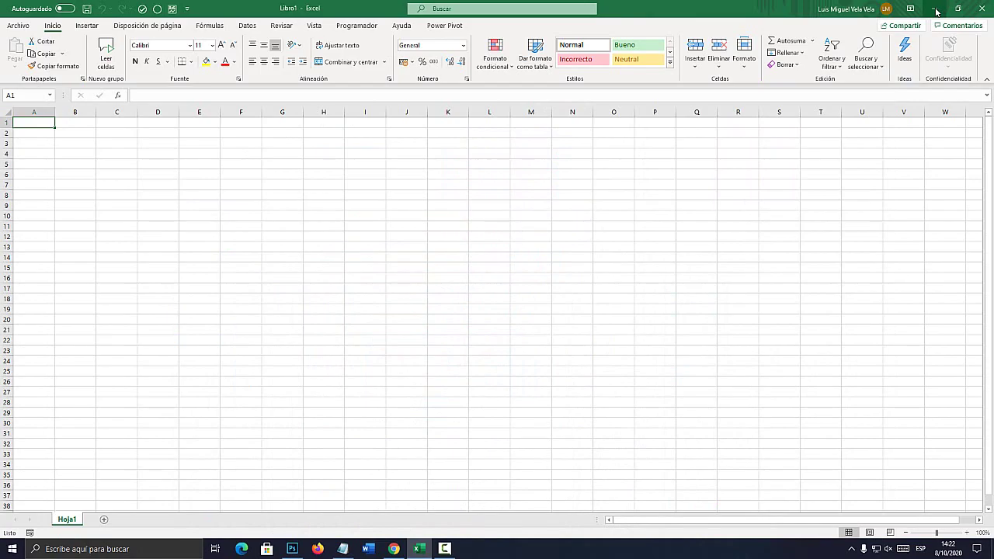
left_click(935, 9)
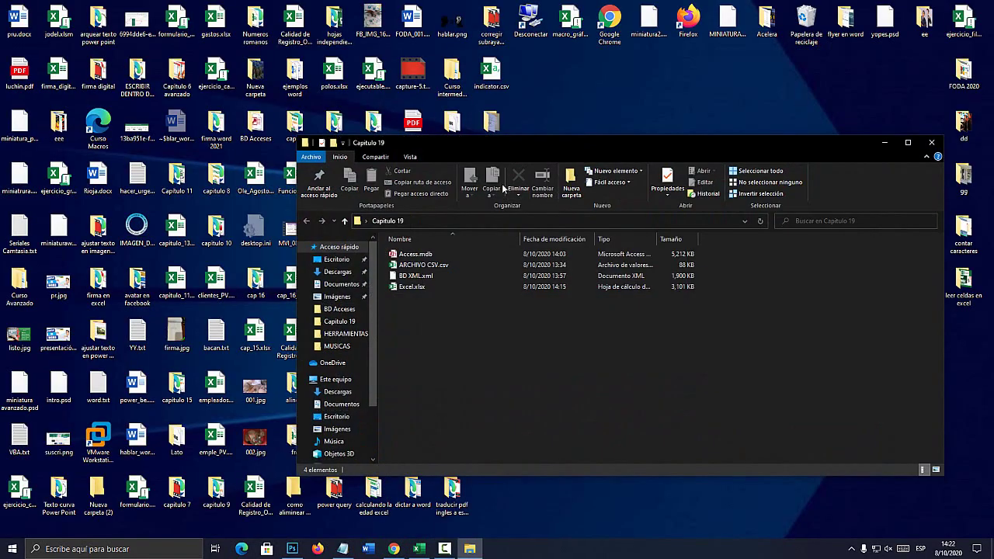
double_click(511, 144)
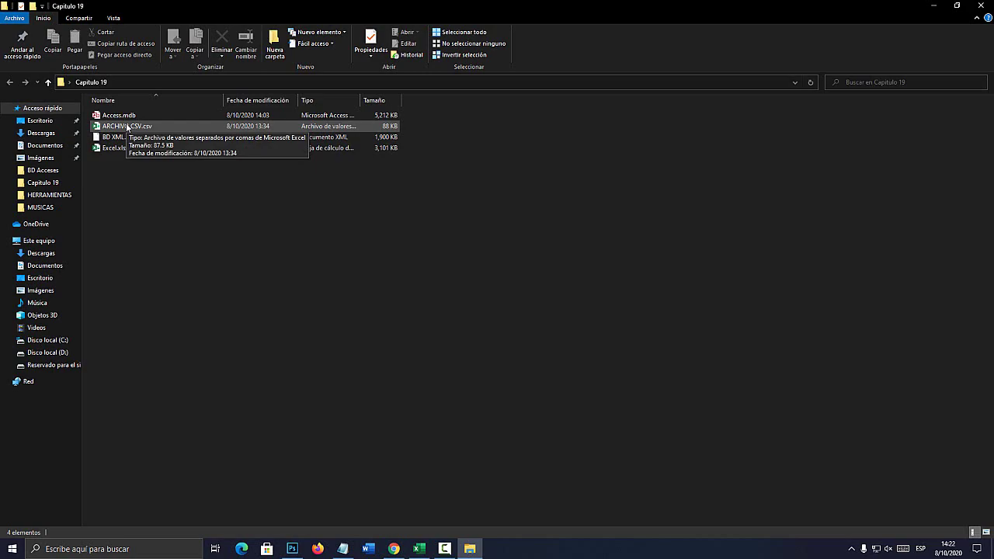
left_click(416, 549)
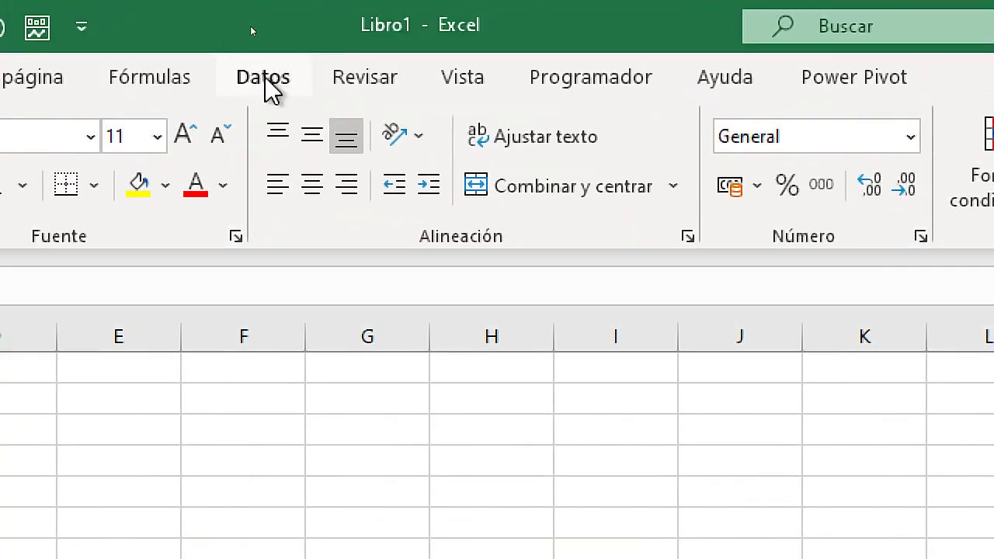
Show Excel's Datos tools, then start a blank Notepad note.
left_click(265, 78)
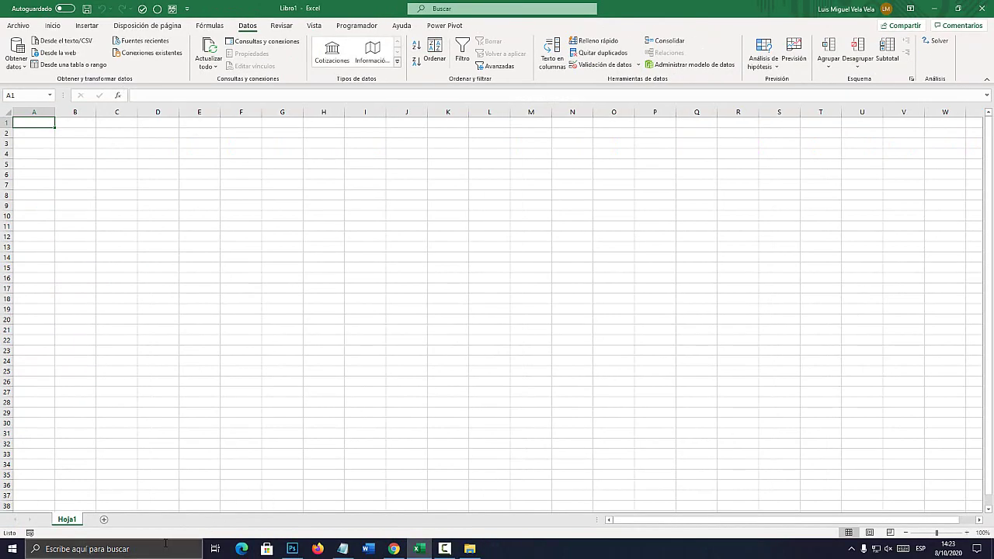
left_click(165, 543)
Write the heading '1.- TXT (.CSV)' in the Notepad note, select it, and return to Excel.
left_click(342, 549)
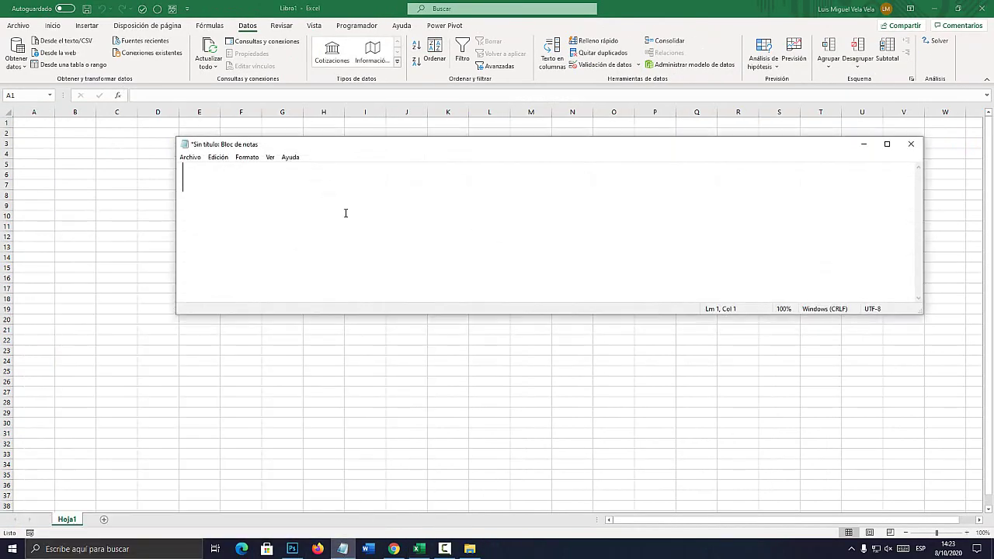
type("1.- ")
type("TXT ")
type("(.CSV")
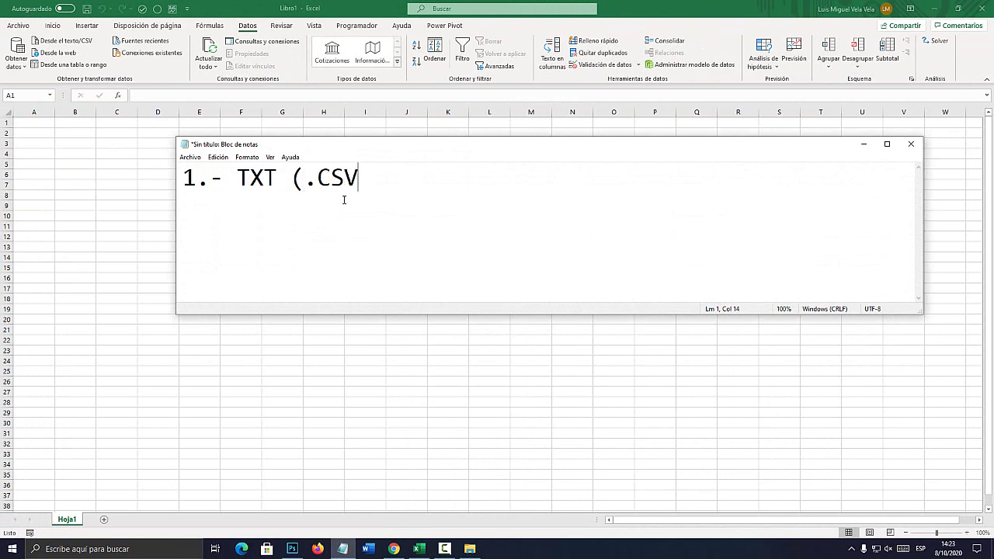
type("(")
key("BackSpace")
type(")")
key("ctrl+a")
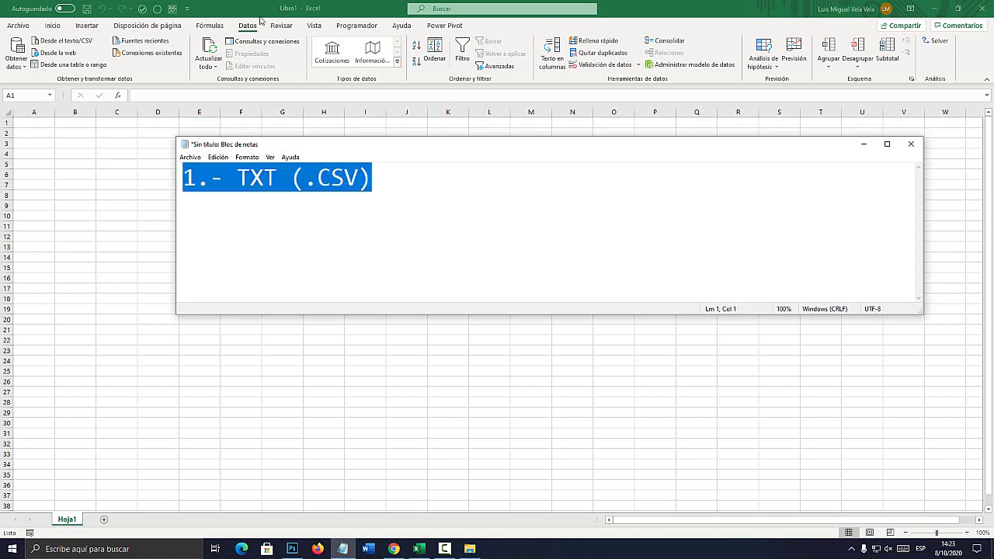
left_click(248, 28)
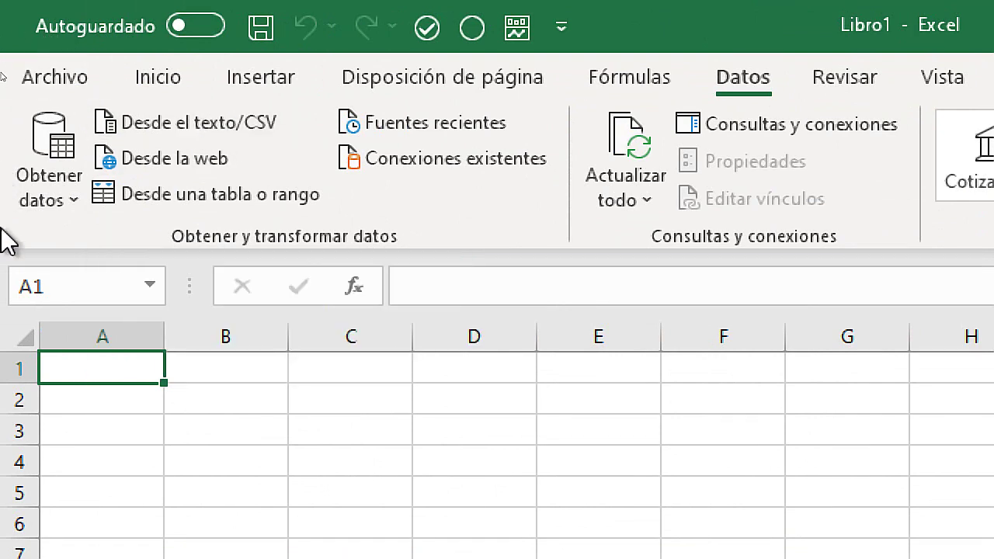
Start an Obtener datos > Desde el texto/CSV import and browse to Escritorio, briefly rechecking the article.
left_click(44, 200)
mouse_move(190, 245)
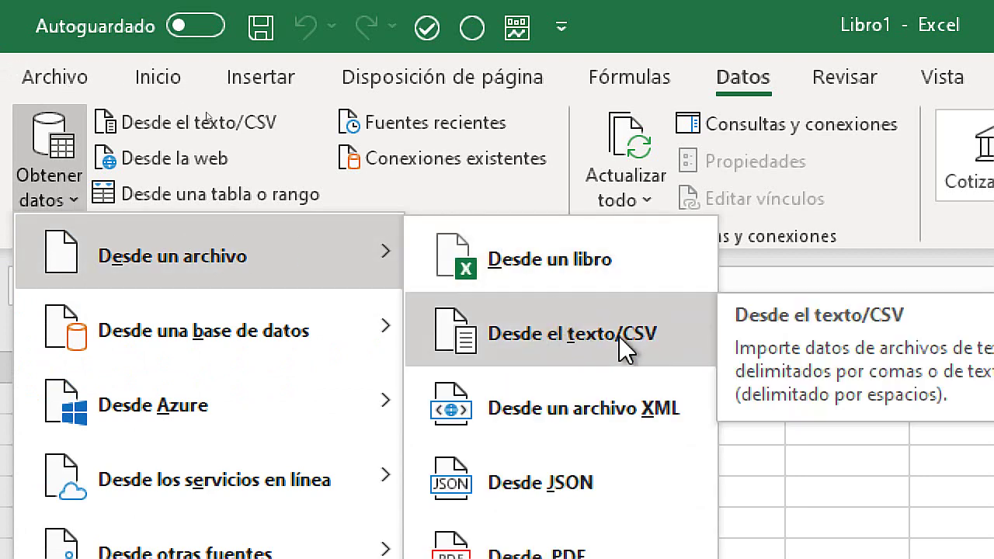
left_click(576, 334)
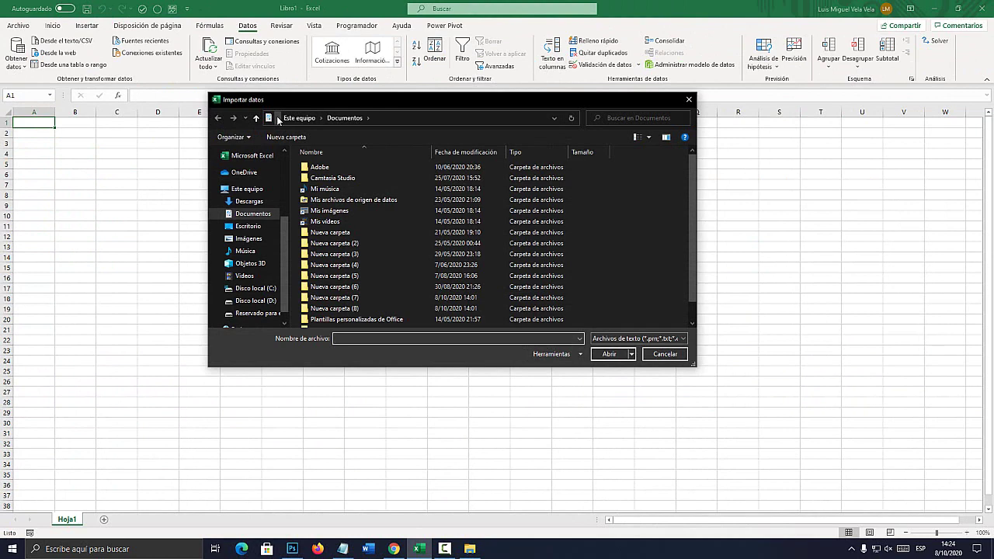
left_click(278, 118)
left_click(299, 129)
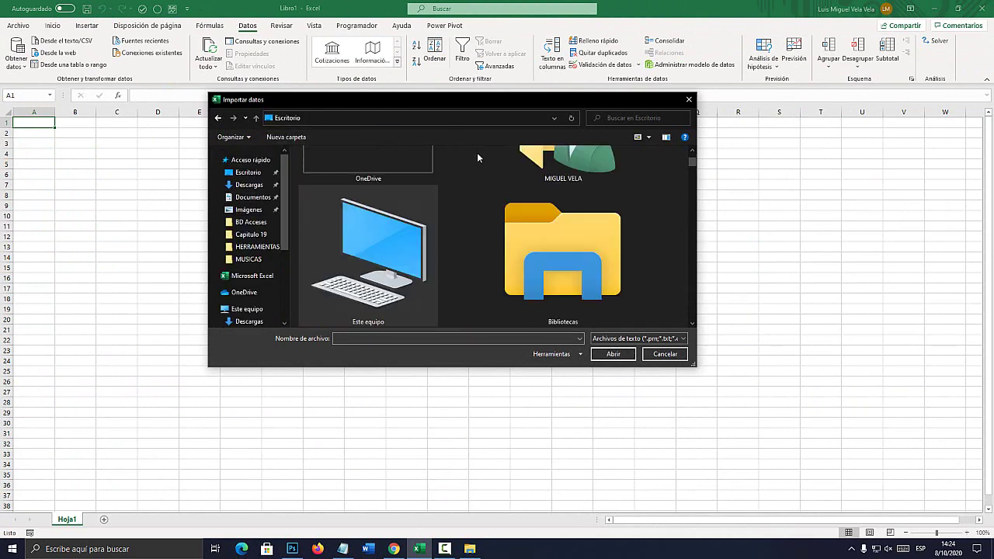
left_click(563, 256)
left_click(394, 548)
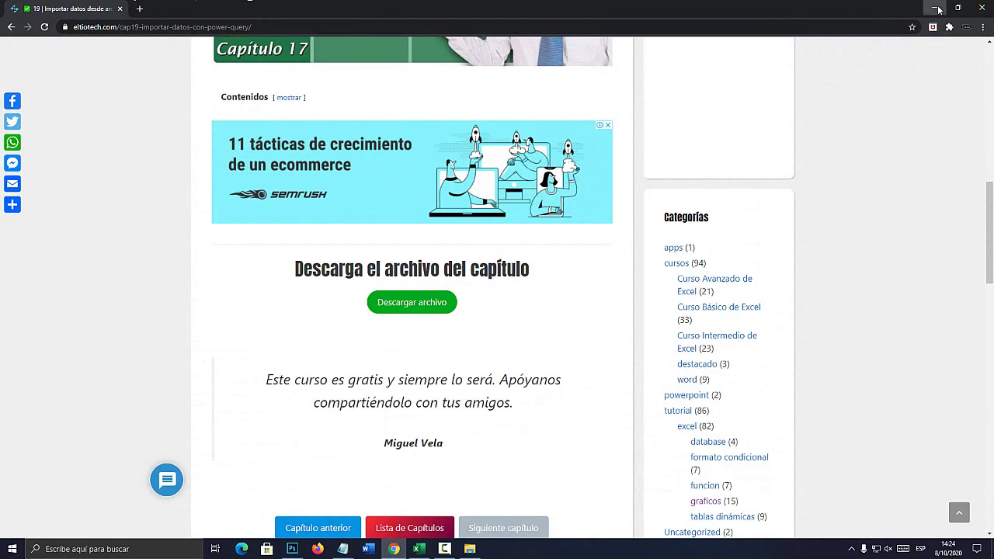
left_click(936, 8)
Open the Capitulo 19 folder and pick ARCHIVO CSV.csv to preview it as UTF-8 comma-delimited data.
scroll(535, 265, "down", 1)
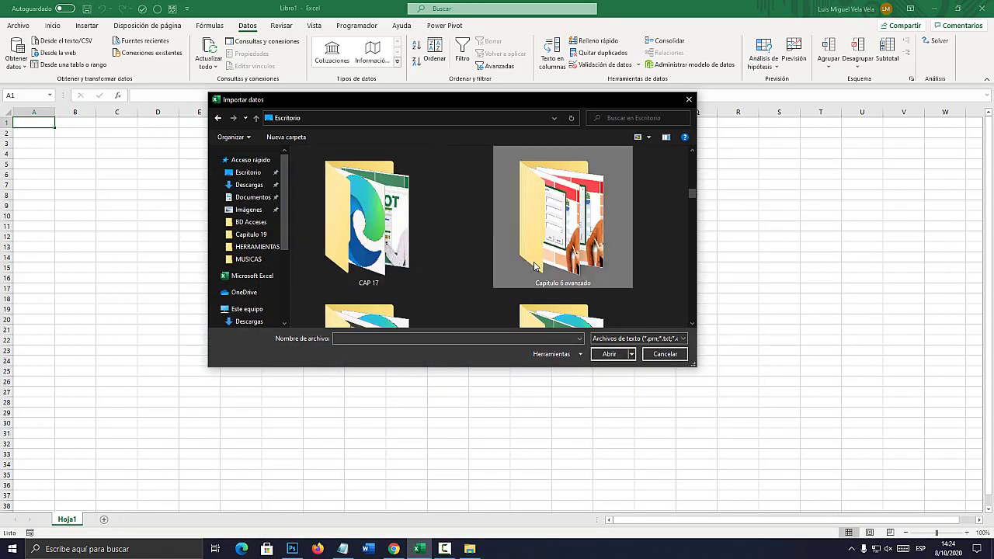
scroll(535, 264, "down", 1)
scroll(535, 265, "down", 1)
scroll(535, 265, "down", 1)
scroll(534, 266, "down", 1)
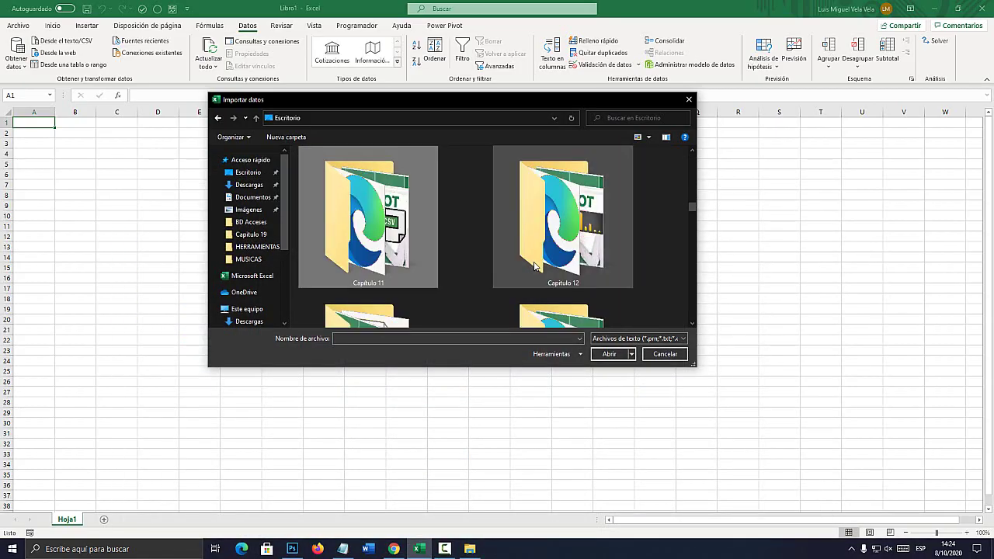
scroll(532, 266, "down", 2)
scroll(528, 266, "down", 1)
scroll(522, 267, "down", 1)
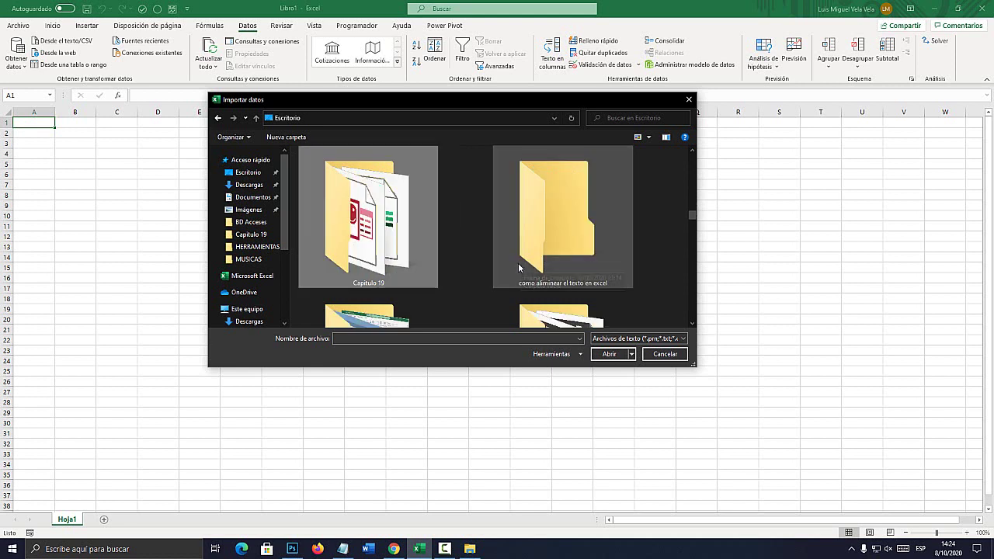
double_click(380, 215)
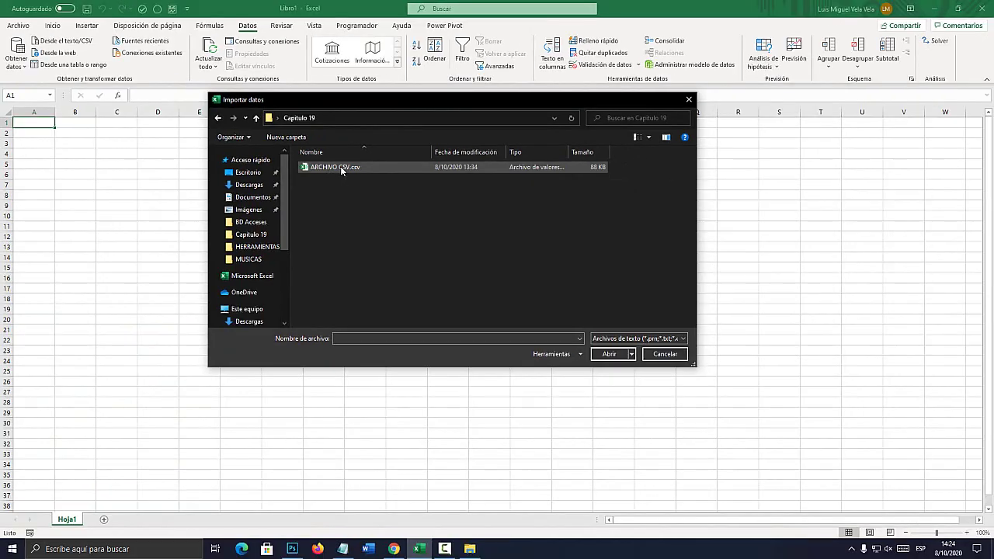
double_click(340, 166)
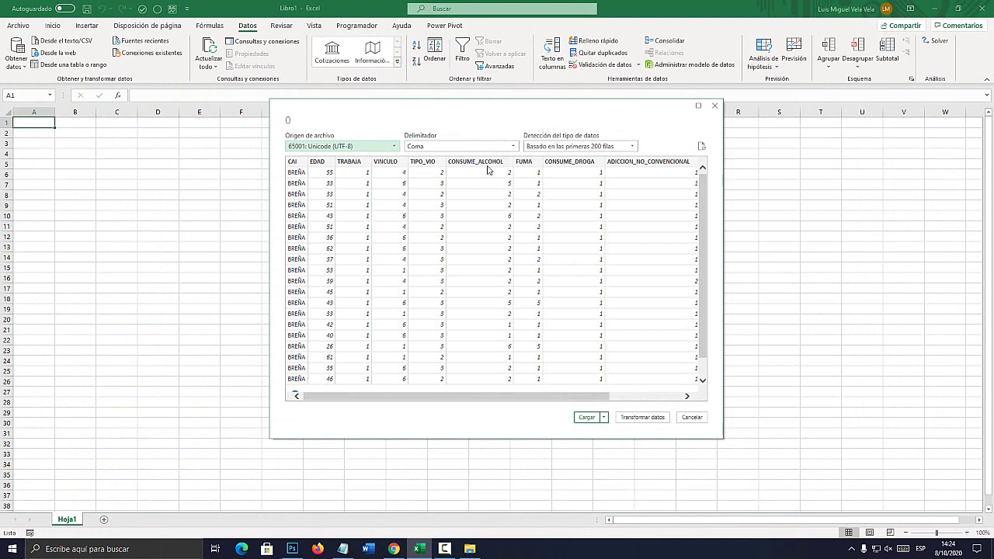
Load the ARCHIVO CSV preview with Cargar as a table, columns CAI through MES, on Hoja2.
scroll(698, 189, "down", 3)
scroll(505, 359, "up", 2)
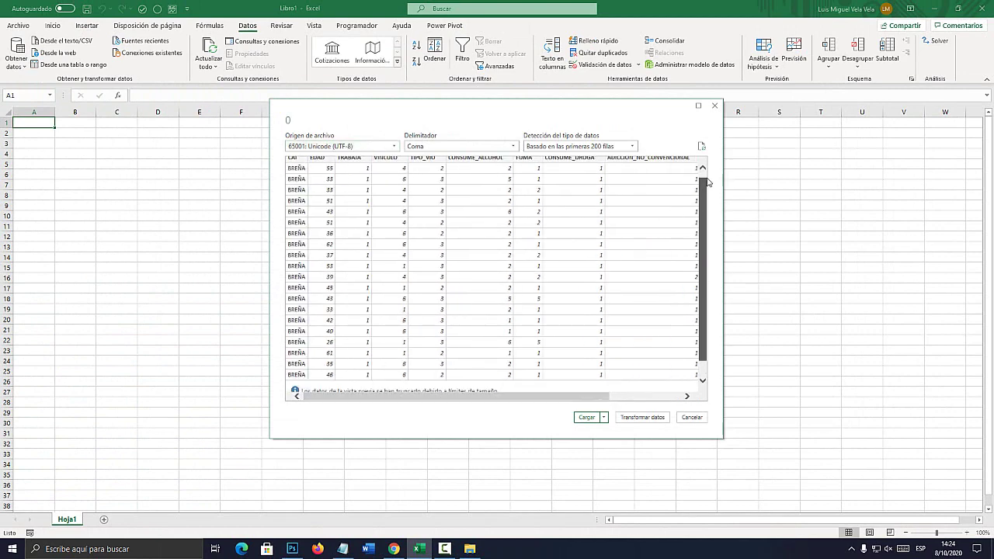
scroll(705, 199, "up", 1)
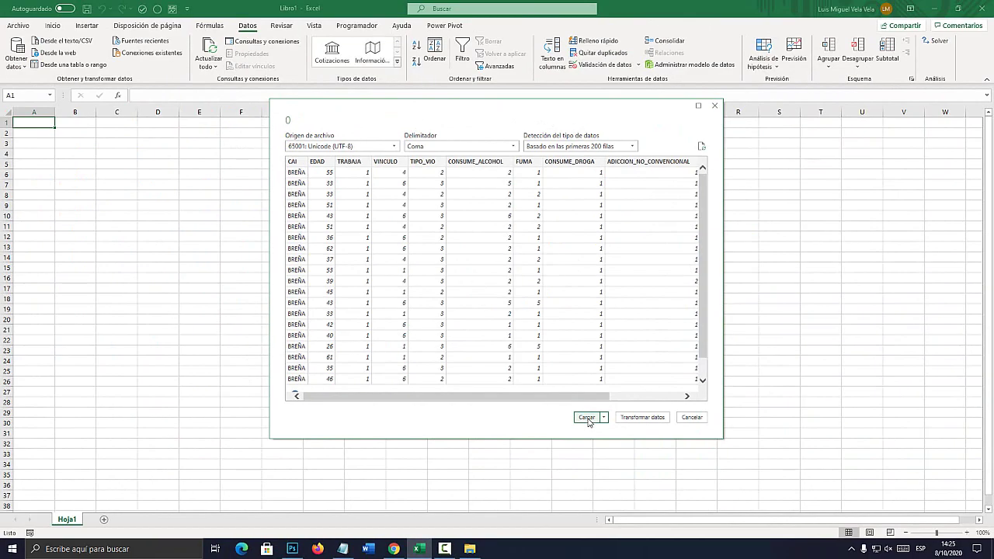
left_click(587, 421)
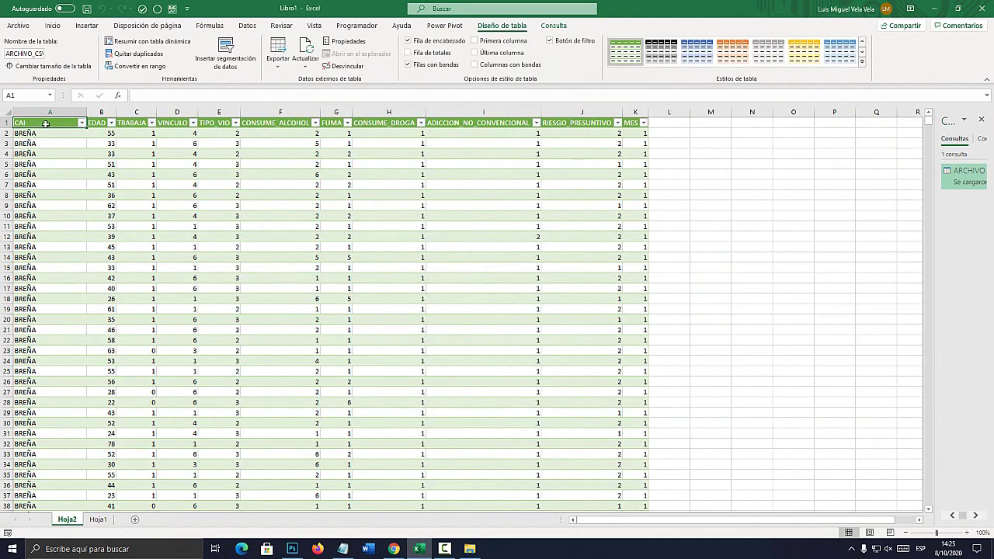
Select the loaded table's data and glance at the TXT heading in the notes.
mouse_move(46, 123)
left_mouse_down()
mouse_move(623, 500)
mouse_move(645, 495)
left_mouse_up()
scroll(599, 477, "up", 1)
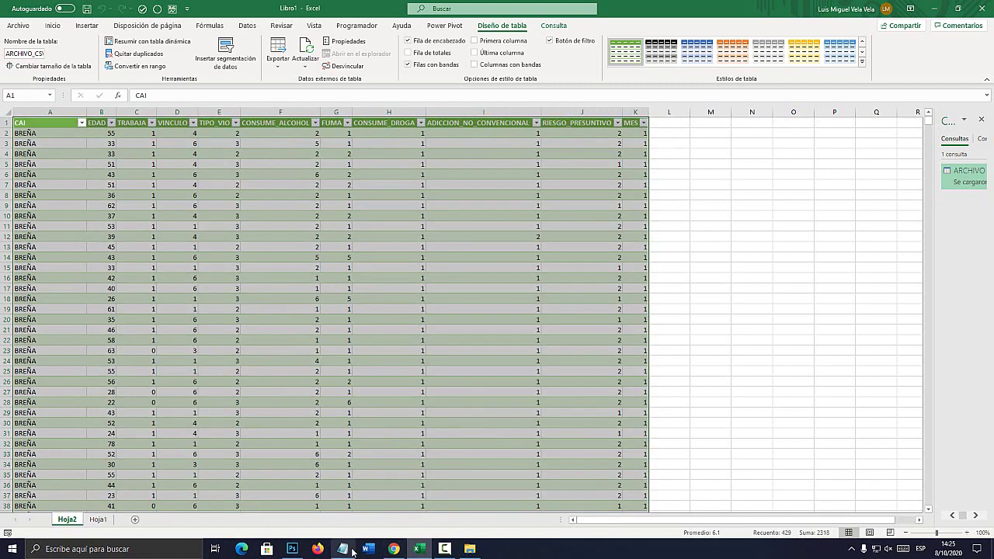
left_click(352, 551)
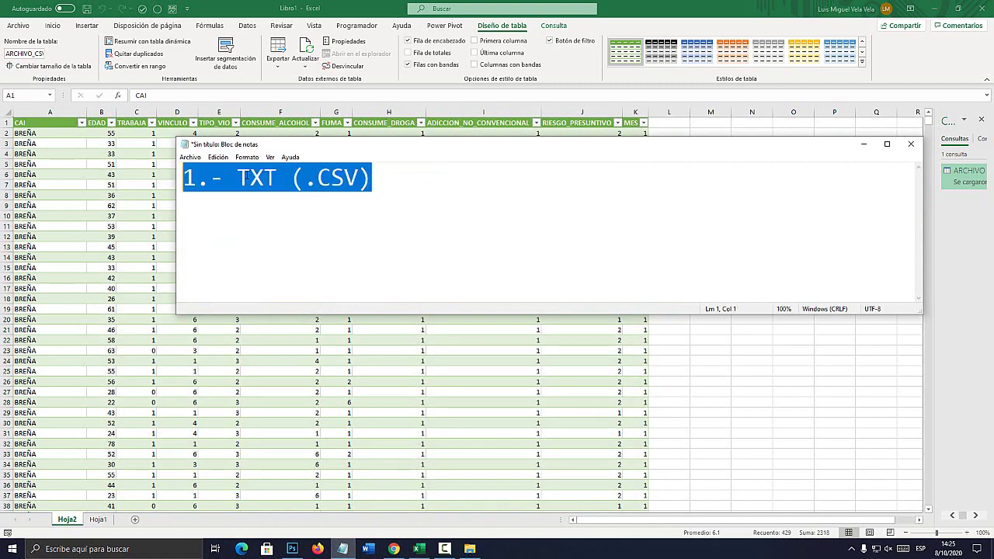
left_click_drag(292, 180, 261, 195)
left_click(303, 179)
left_click(349, 6)
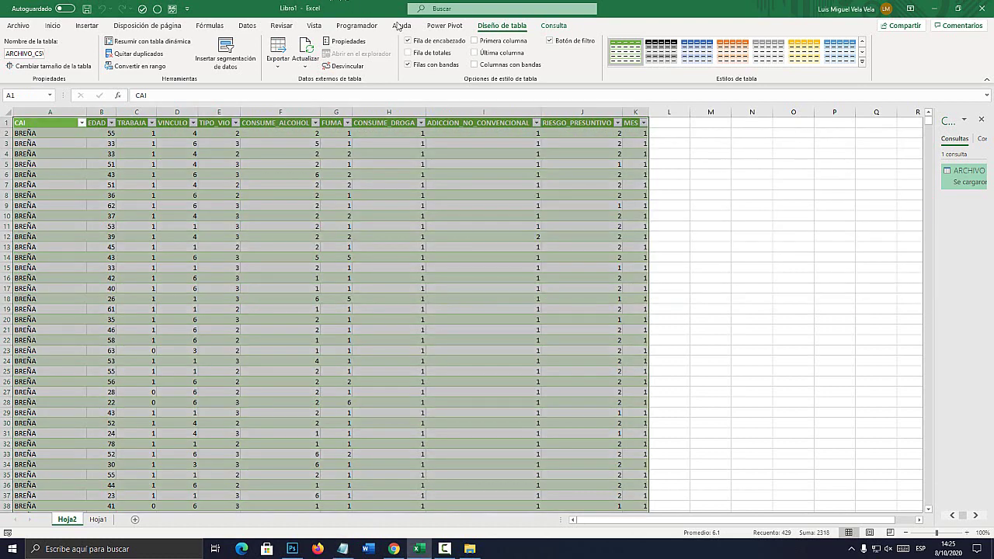
Widen the Consultas y conexiones pane and open the ARCHIVO CSV query (2,698 rows) in Power Query Editor.
mouse_move(971, 180)
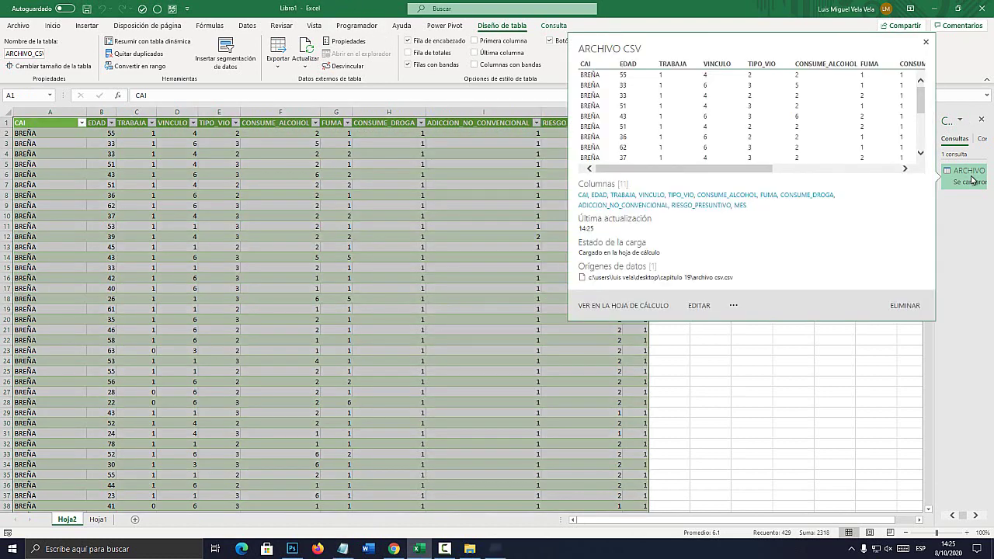
left_click_drag(814, 184, 397, 192)
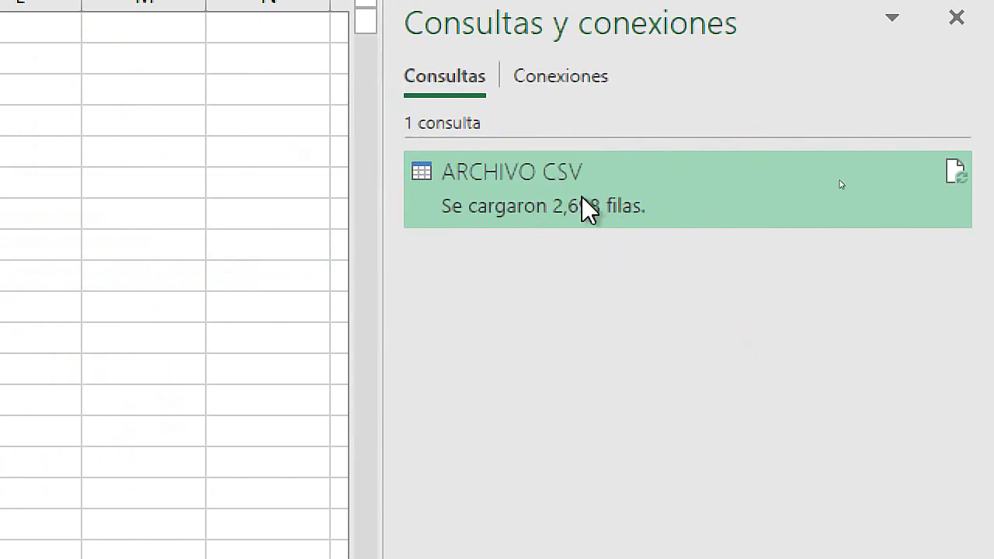
mouse_move(660, 195)
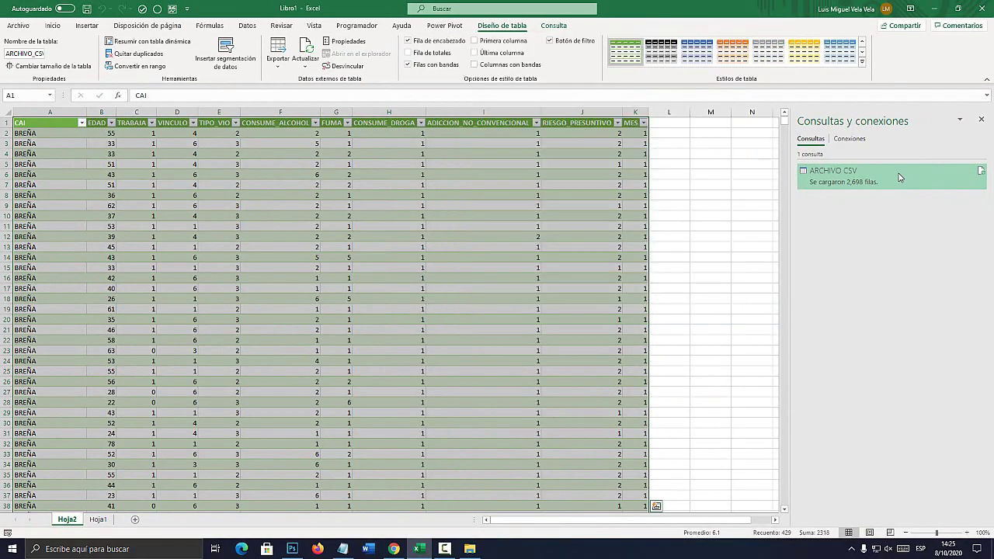
double_click(899, 178)
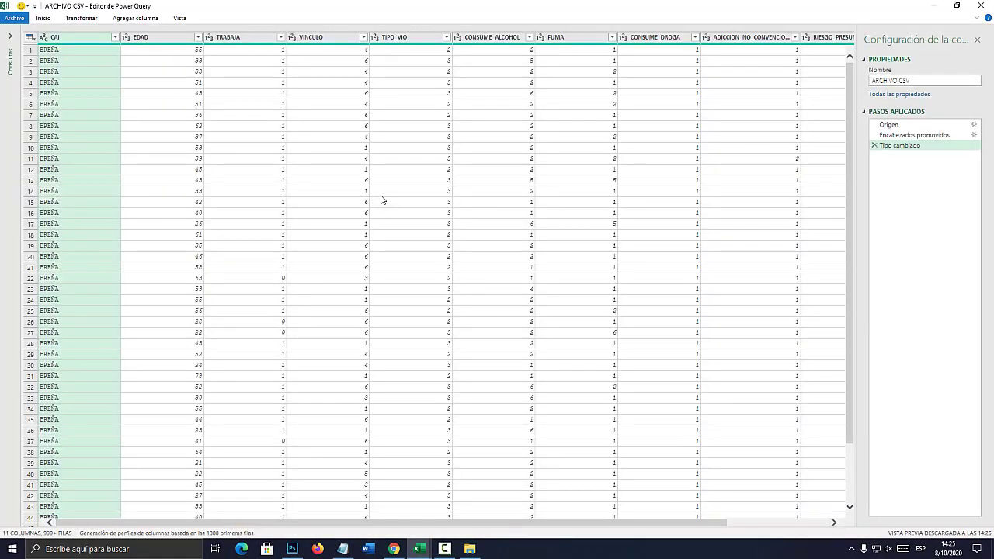
Browse the Inicio, Transformar and Agregar columna tabs of the Power Query Editor.
left_click(44, 19)
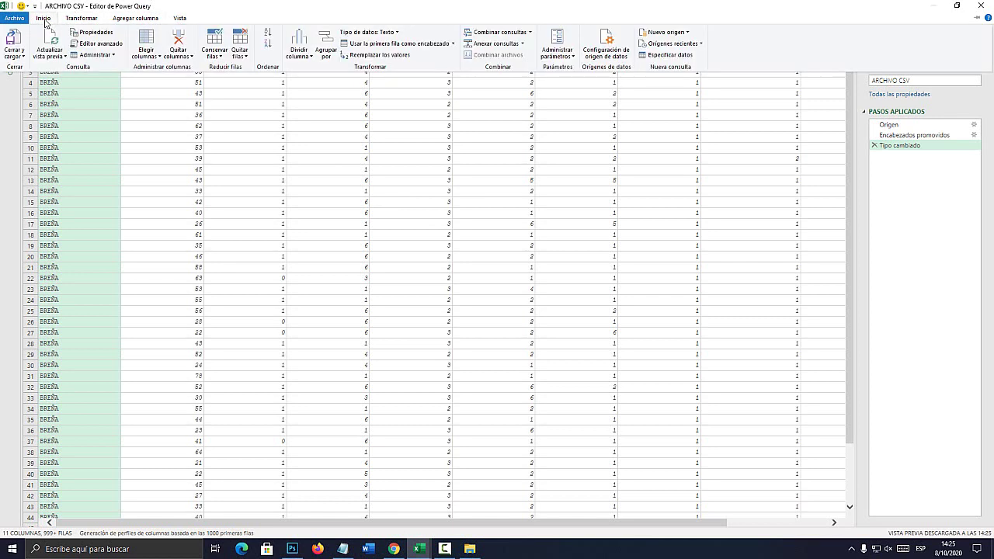
left_click(81, 18)
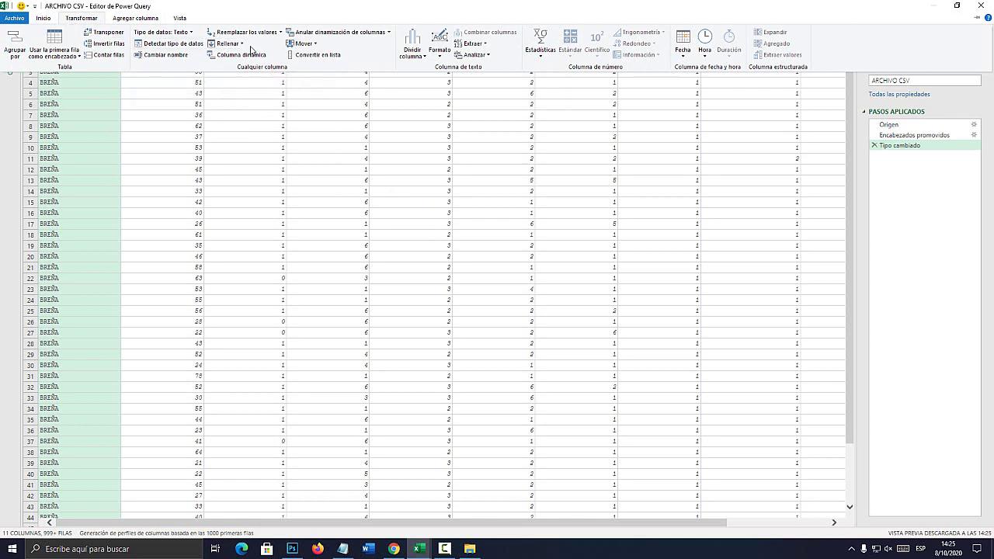
left_click(141, 24)
left_click(91, 23)
left_click(44, 18)
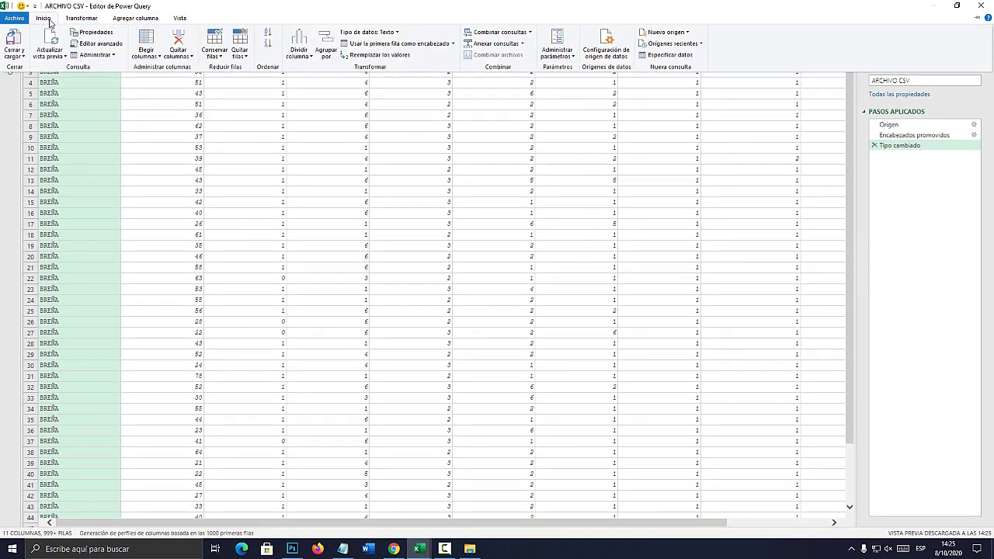
Check the notes, revisit the Transformar commands, and close the Power Query Editor.
left_click(343, 549)
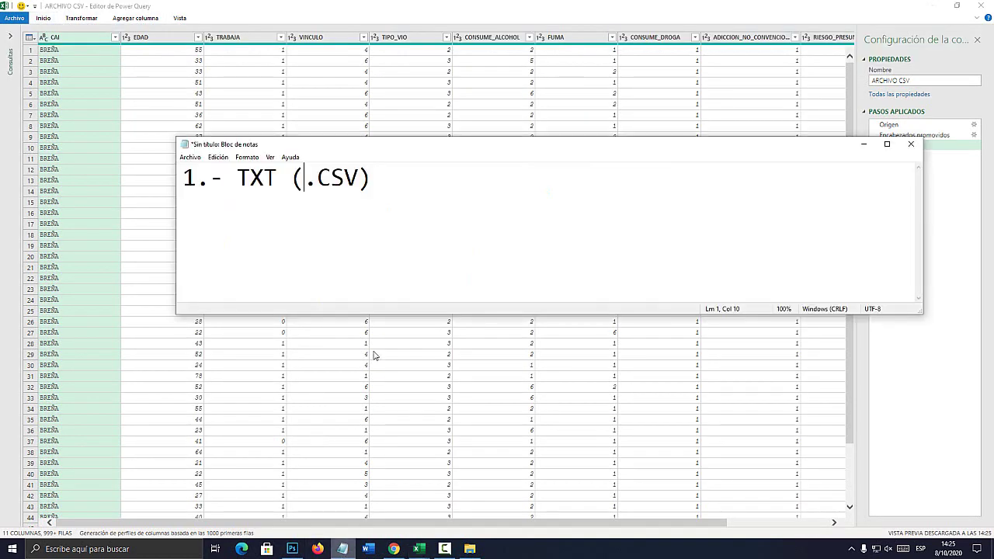
key("ctrl+a")
left_click(371, 181)
left_click(393, 8)
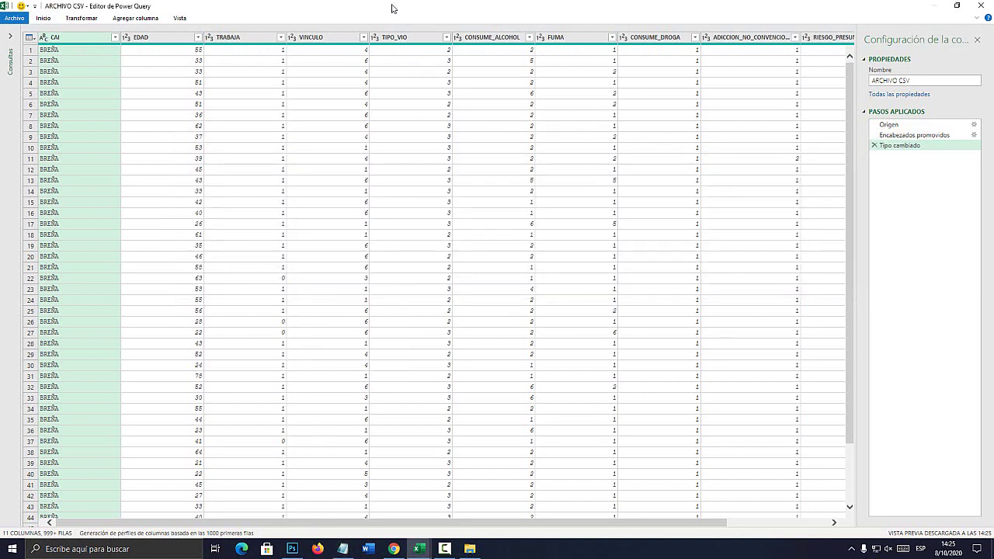
left_click(90, 17)
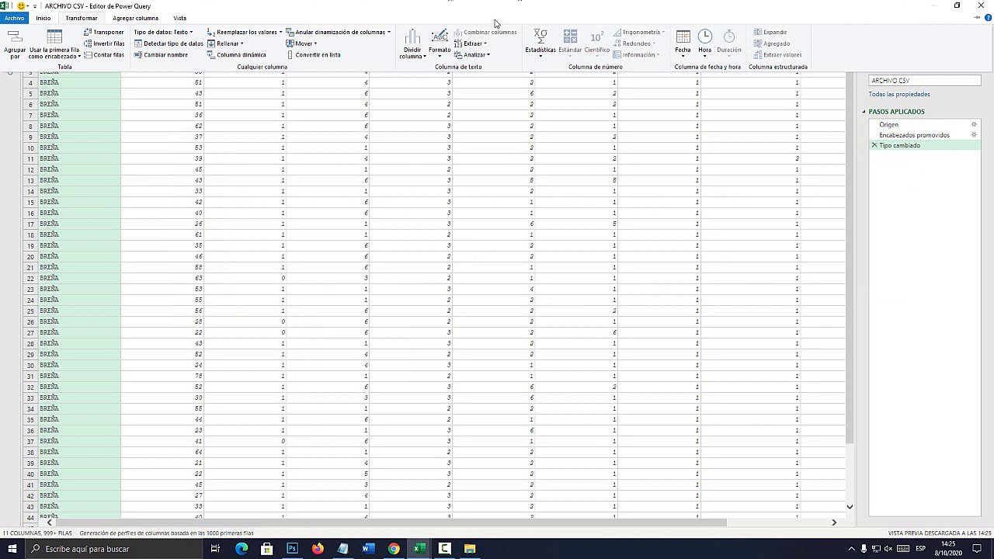
left_click(982, 6)
Launch Excel via taskbar search, create blank workbook Libro2, and show its Datos tools.
left_click(146, 549)
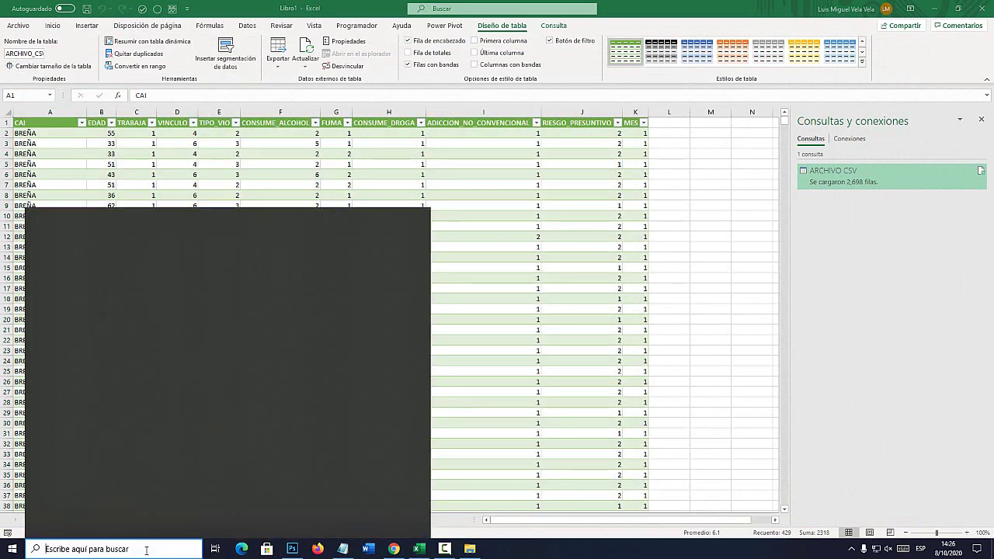
type("EXCEL")
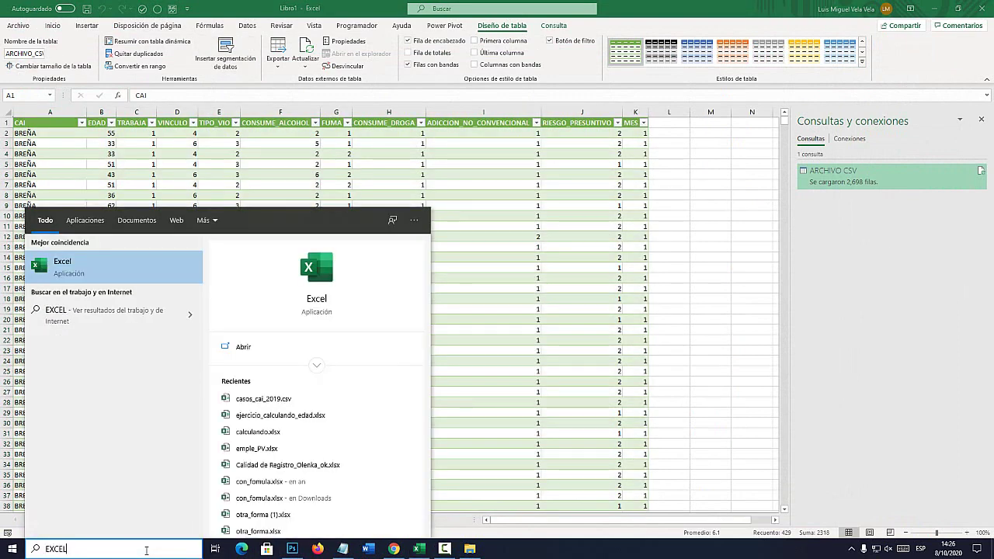
key("Escape")
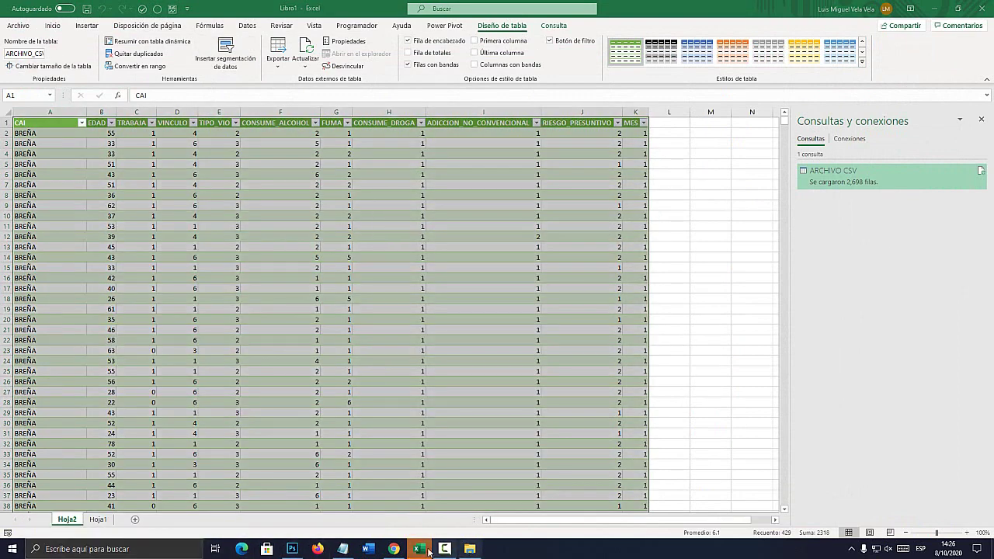
left_click(430, 551)
left_click(153, 109)
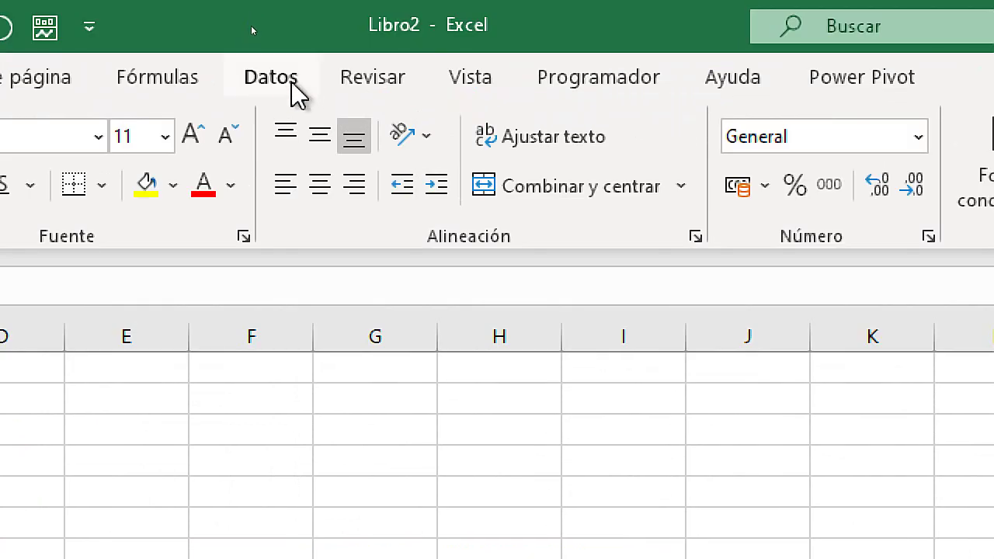
left_click(253, 28)
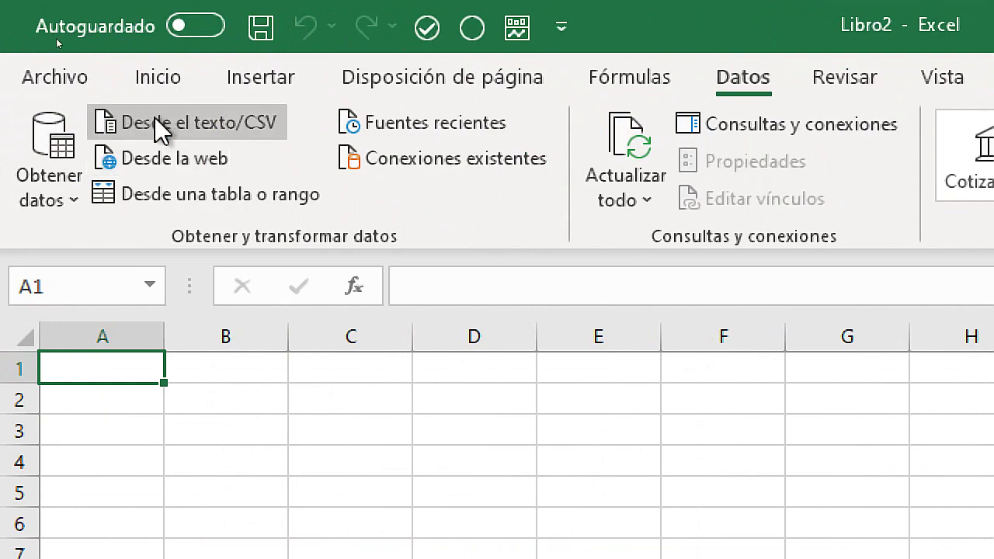
Import ARCHIVO CSV.csv into Libro2 and open Cargar en... to load it as a Tabla on a new worksheet.
left_click(223, 125)
left_click(336, 169)
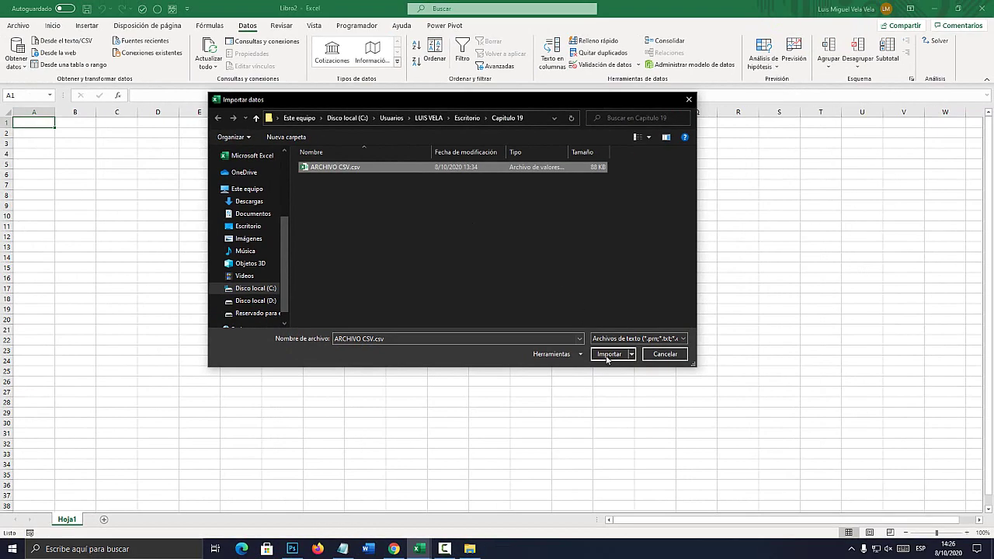
left_click(608, 356)
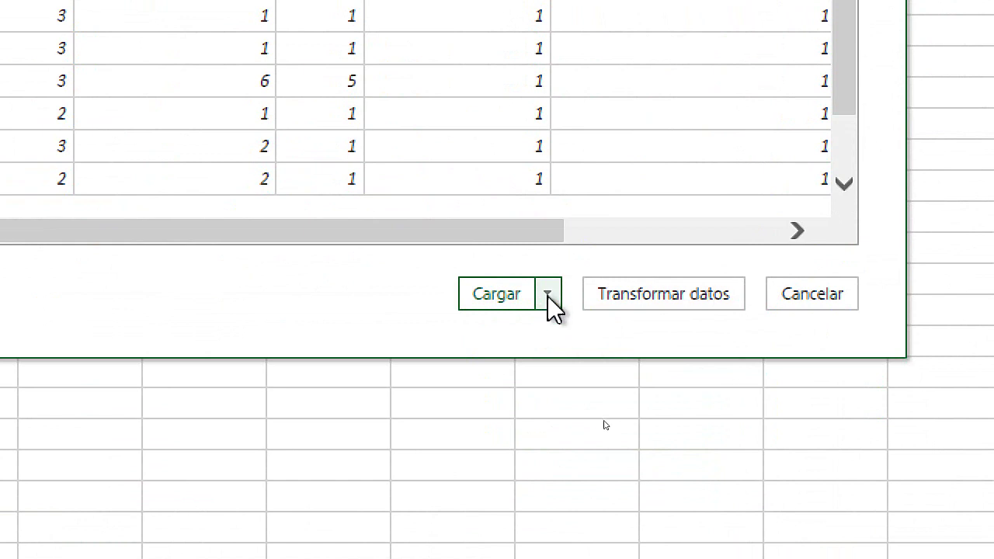
left_click(548, 296)
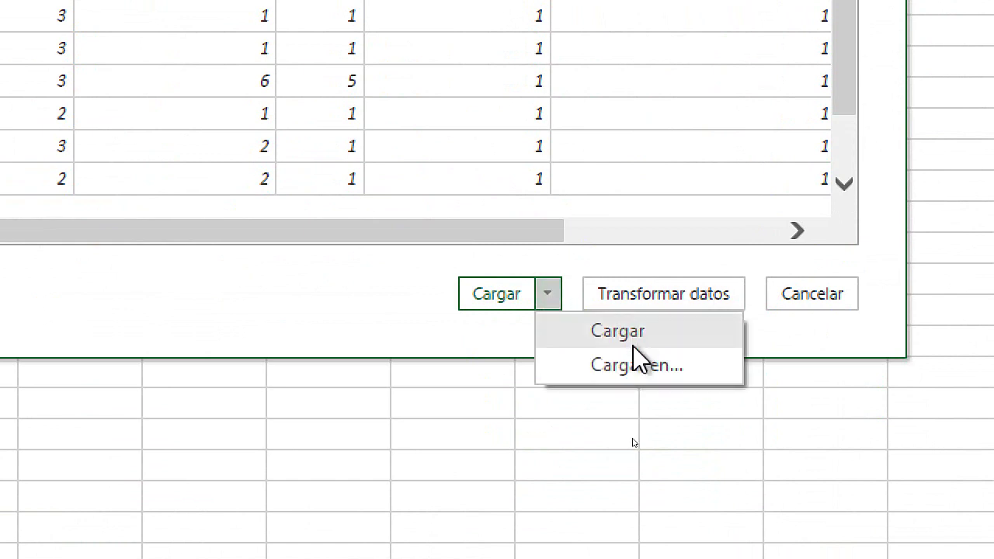
left_click(656, 372)
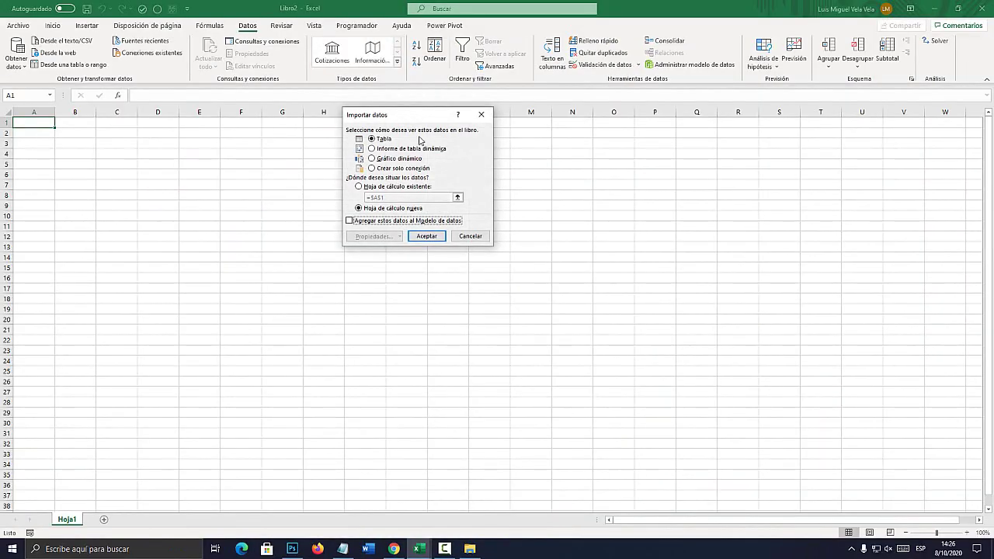
left_click_drag(416, 117, 469, 141)
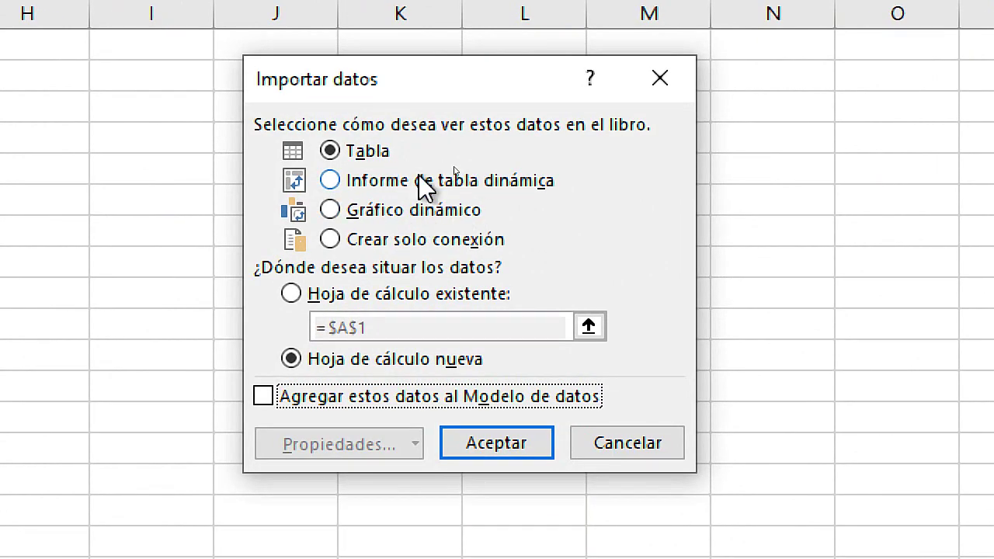
Load the CSV data as an Informe de tabla dinámica on a new worksheet.
left_click(438, 181)
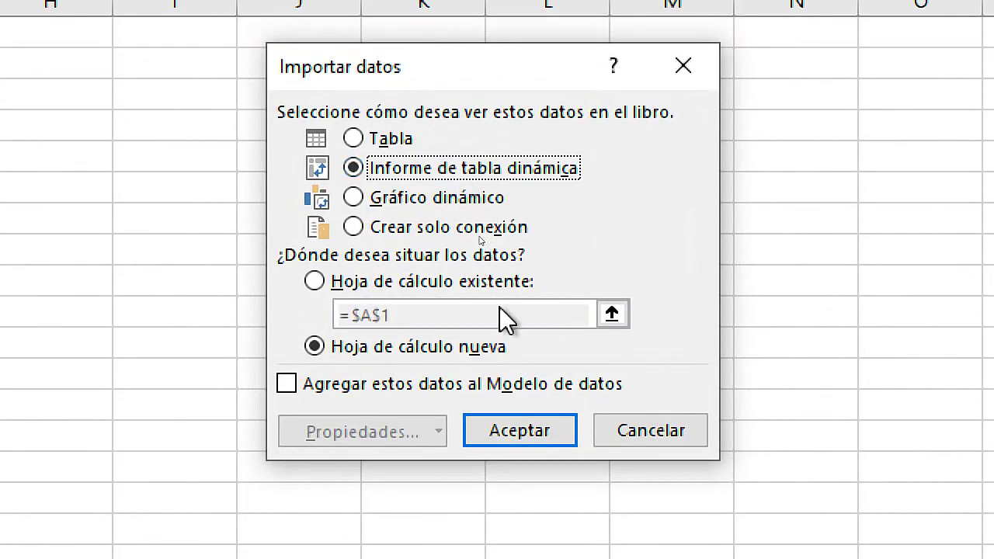
left_click(520, 427)
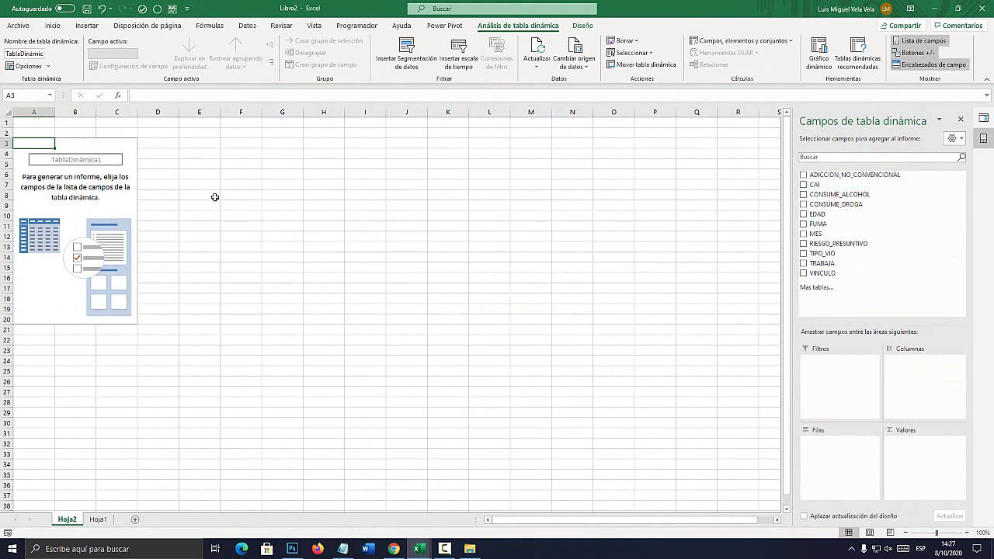
left_click(167, 549)
Launch Excel and start a new blank workbook.
type("excel")
key("Escape")
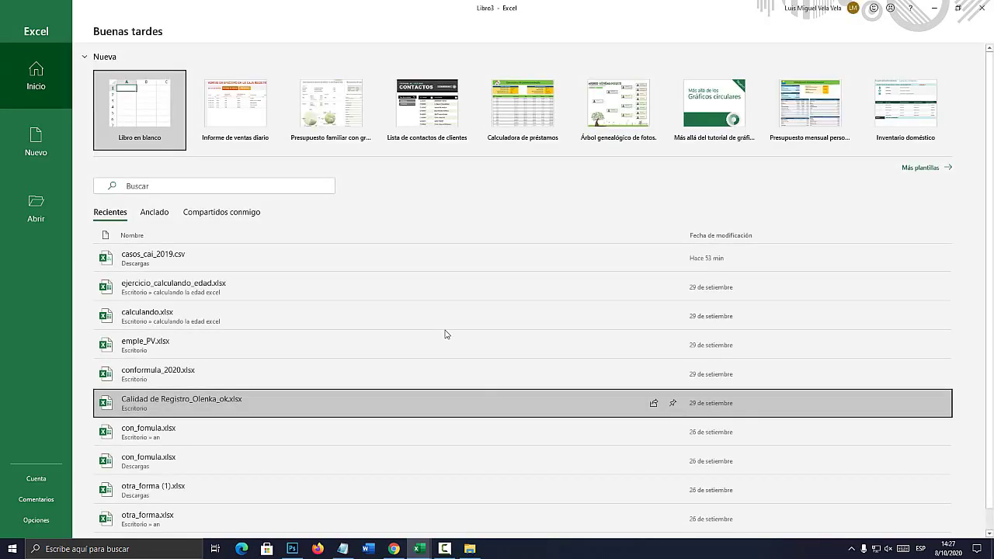
left_click(133, 114)
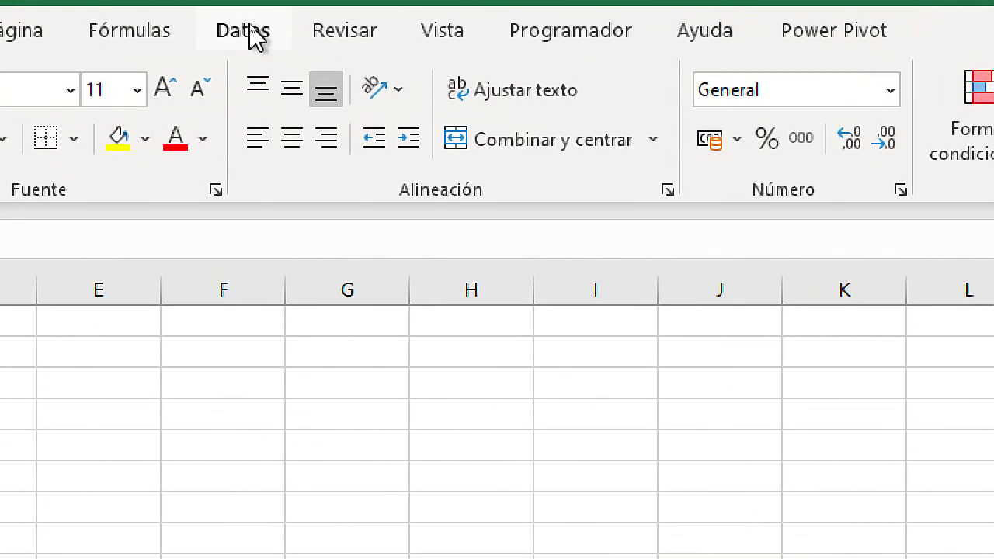
Import ARCHIVO CSV.csv via Desde el texto/CSV and choose Cargar en... for load options.
left_click(248, 26)
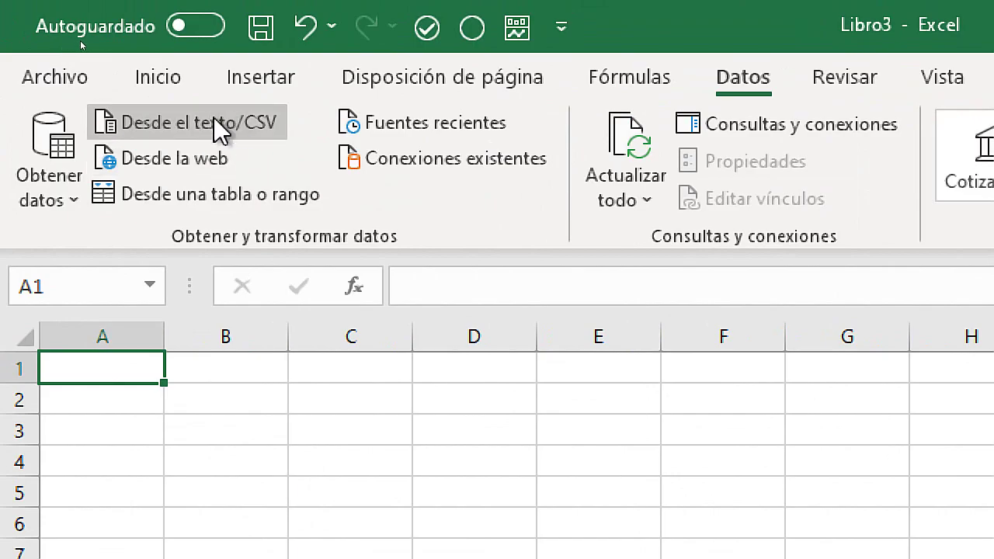
left_click(227, 125)
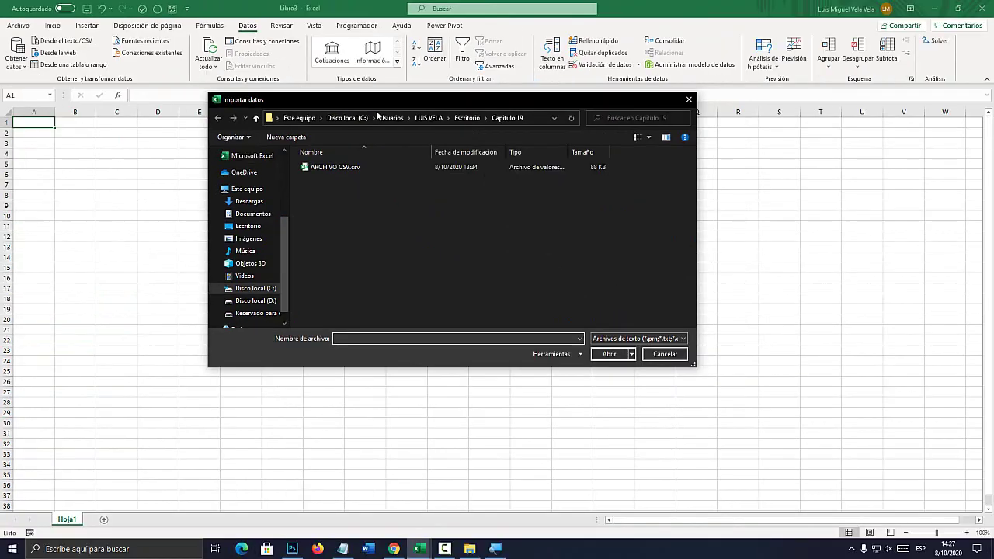
double_click(348, 173)
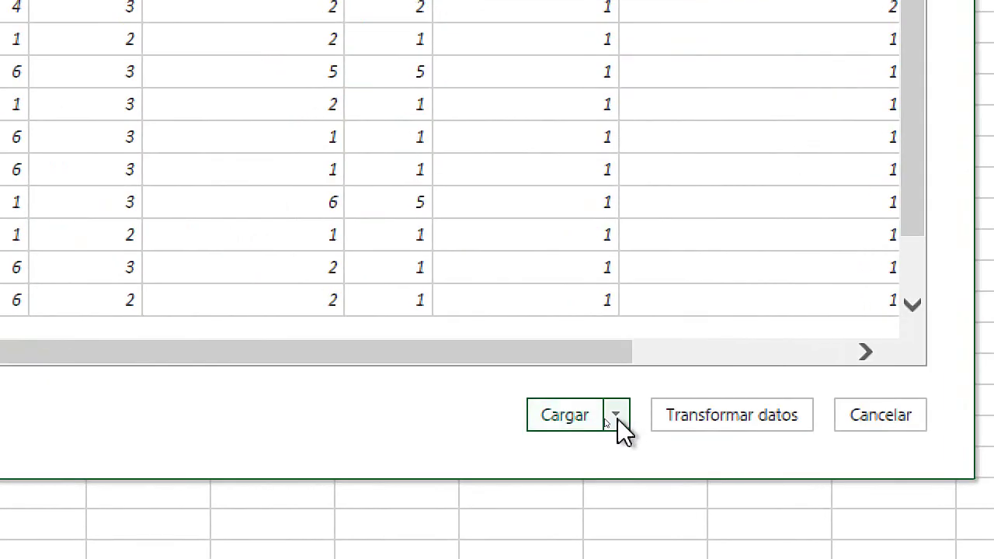
left_click(617, 418)
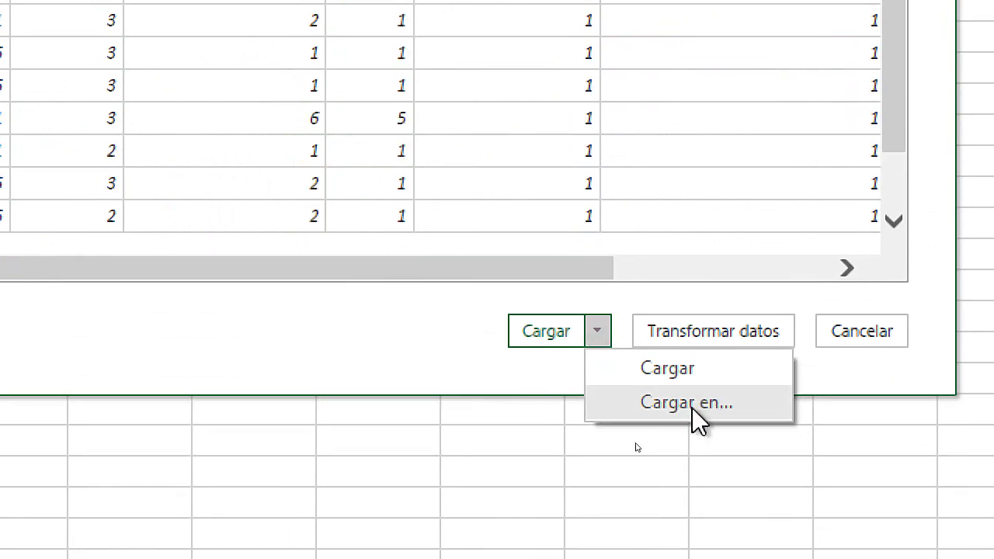
left_click(686, 403)
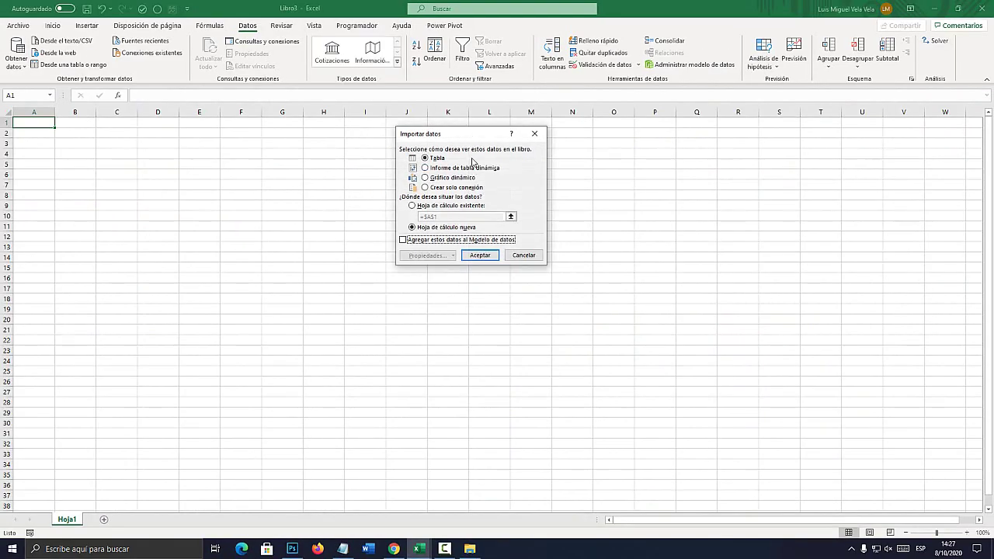
left_click_drag(472, 135, 497, 131)
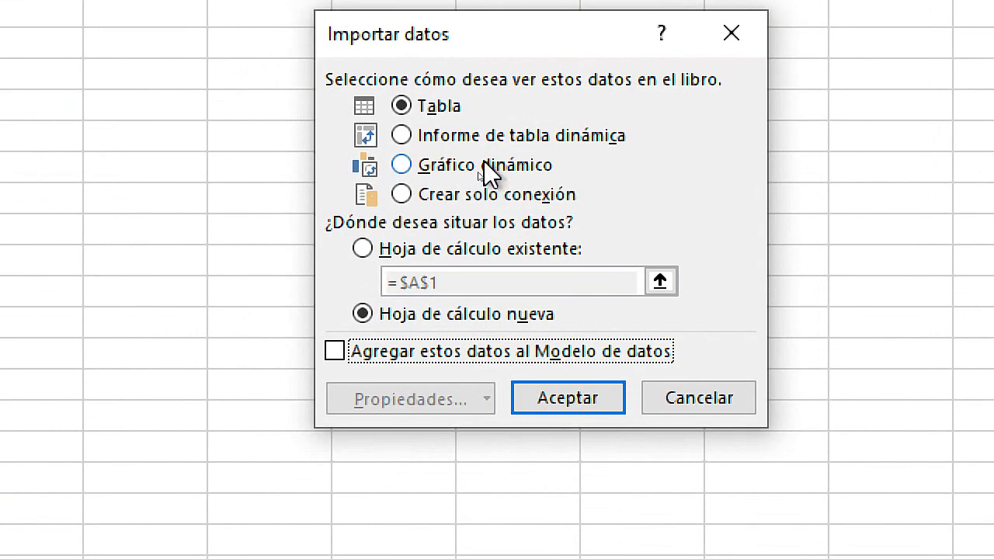
Choose Crear solo conexión in Importar datos and confirm the connection-only import.
left_click(482, 174)
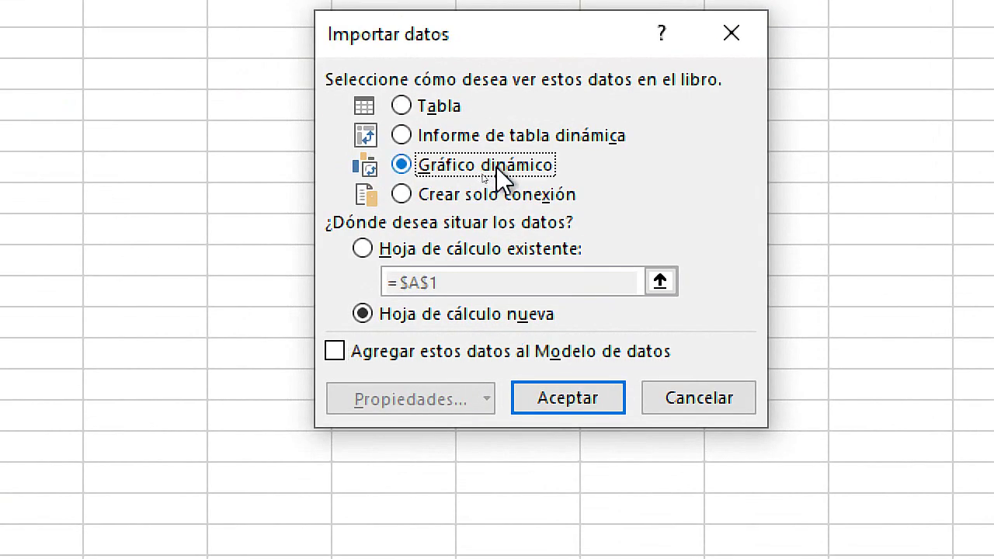
left_click(474, 200)
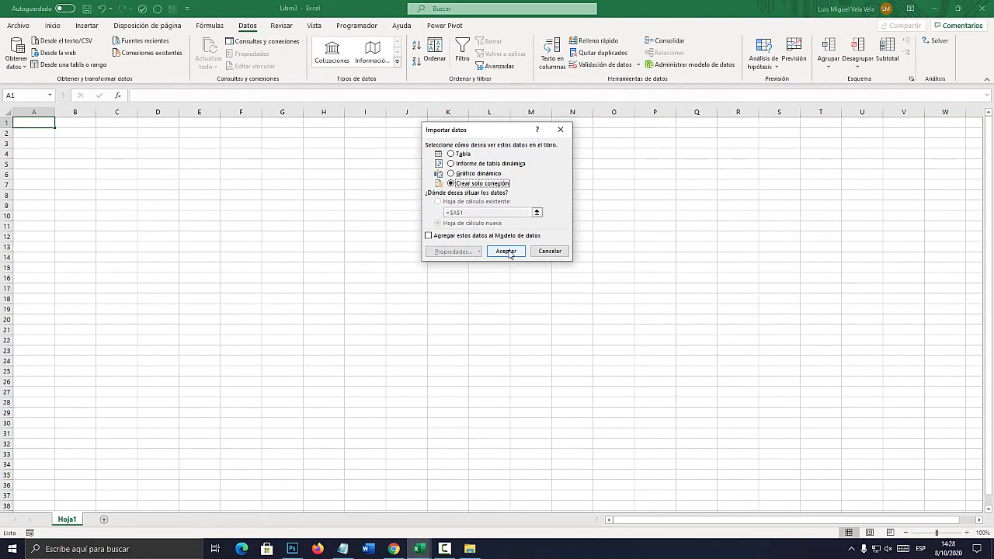
left_click(507, 252)
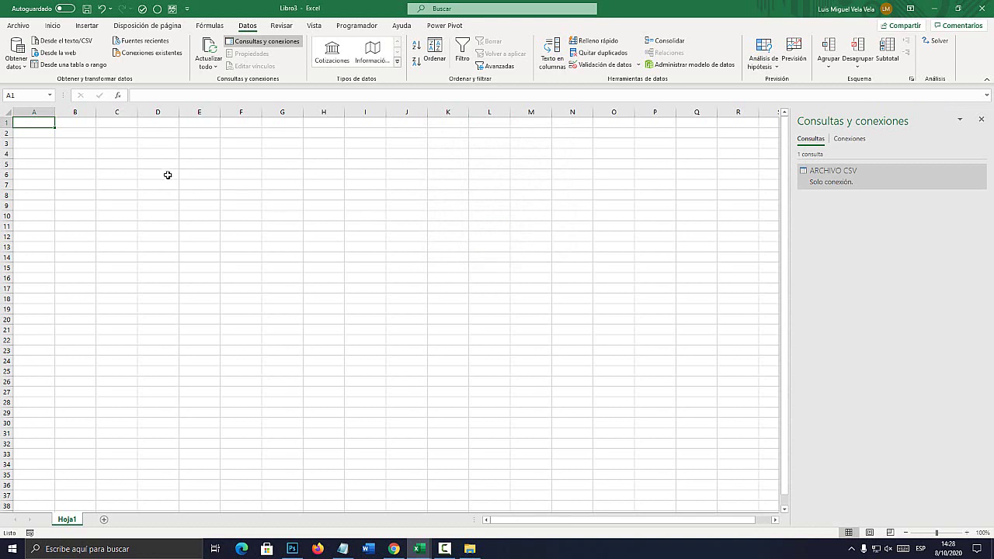
left_click_drag(85, 134, 421, 388)
left_click(241, 288)
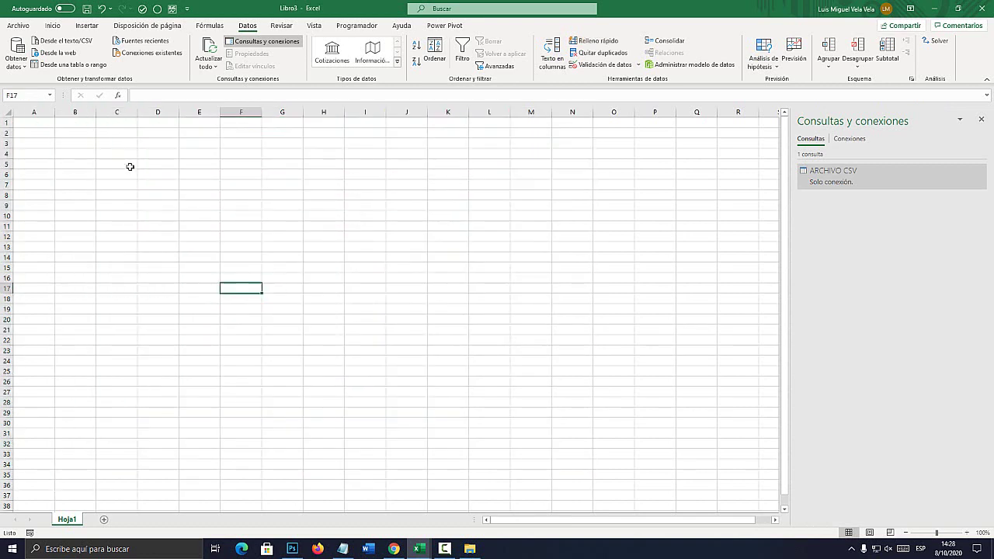
left_click_drag(76, 133, 574, 342)
mouse_move(419, 549)
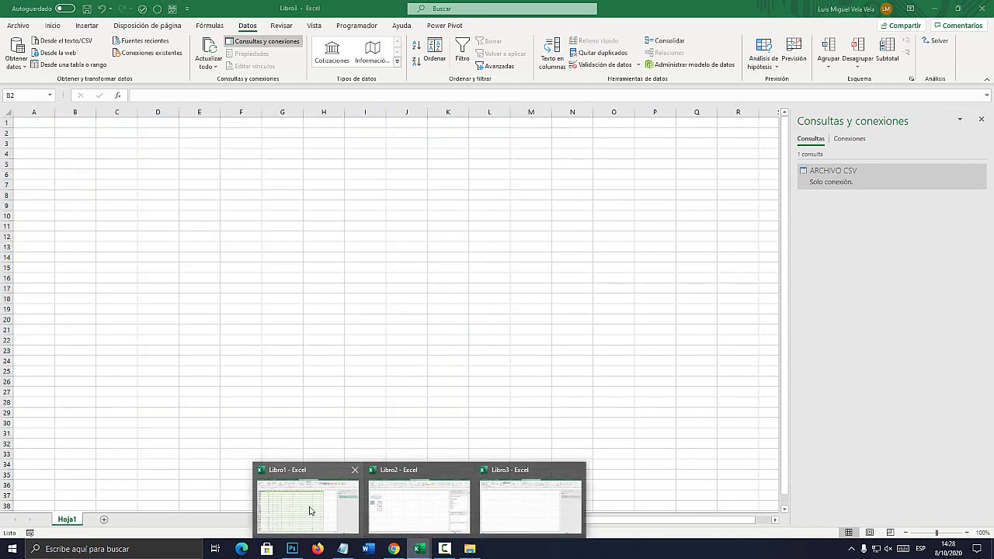
left_click(310, 506)
left_click(195, 257)
left_click_drag(65, 123, 424, 342)
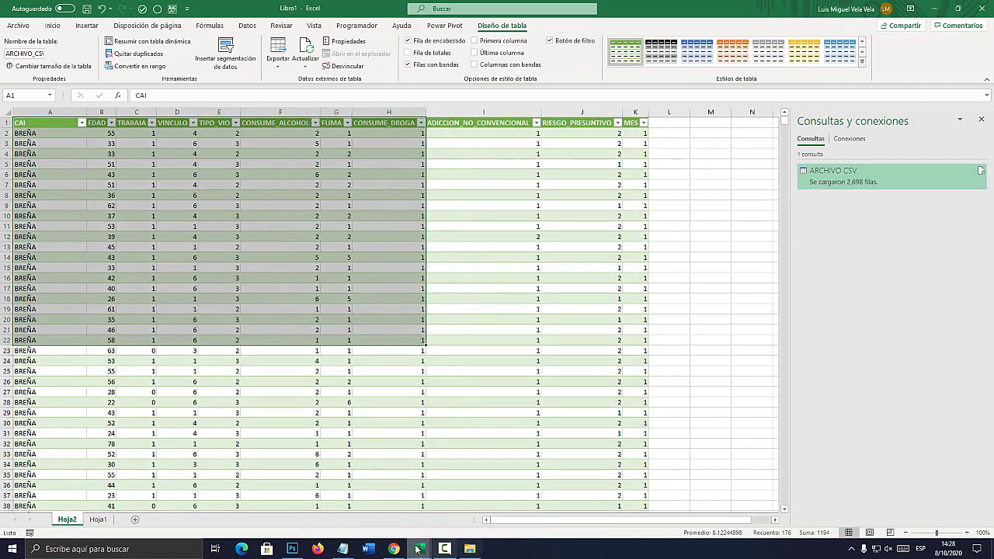
left_click(514, 507)
left_click(251, 213)
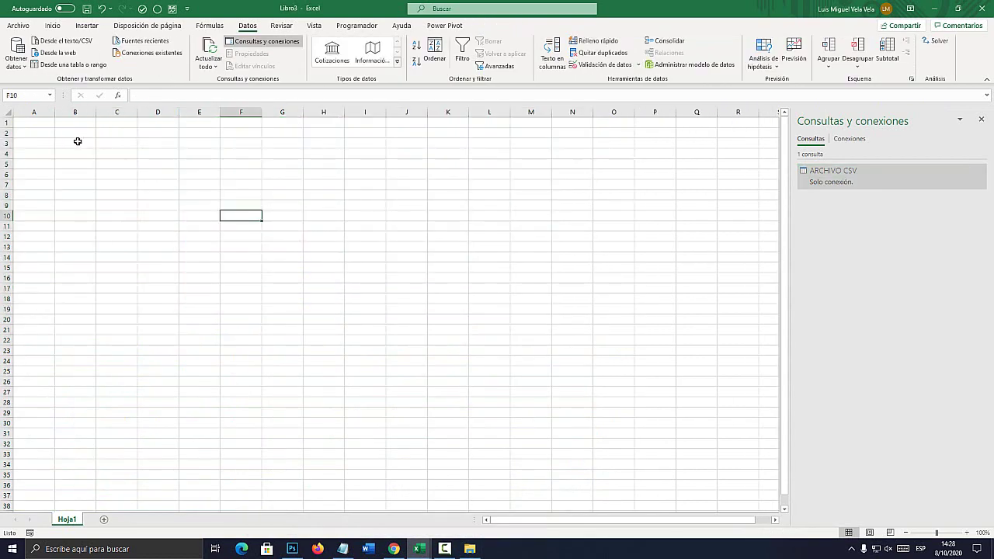
left_click(78, 140)
left_click(200, 319)
left_click(324, 164)
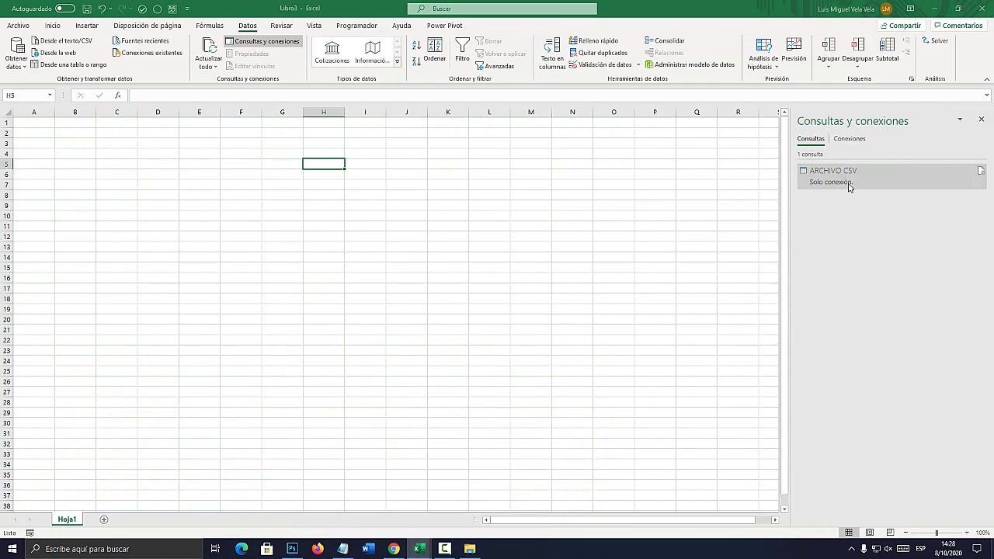
mouse_move(849, 187)
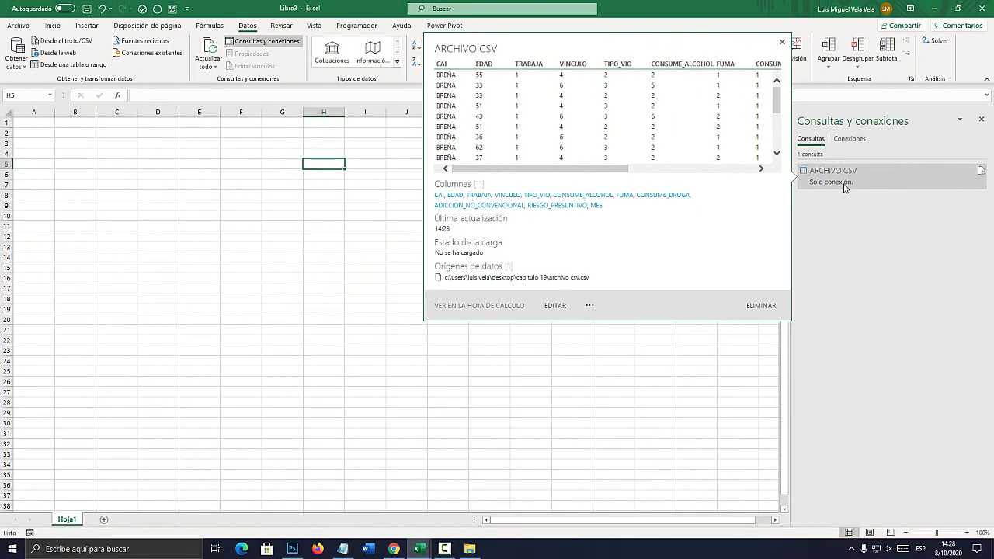
double_click(845, 188)
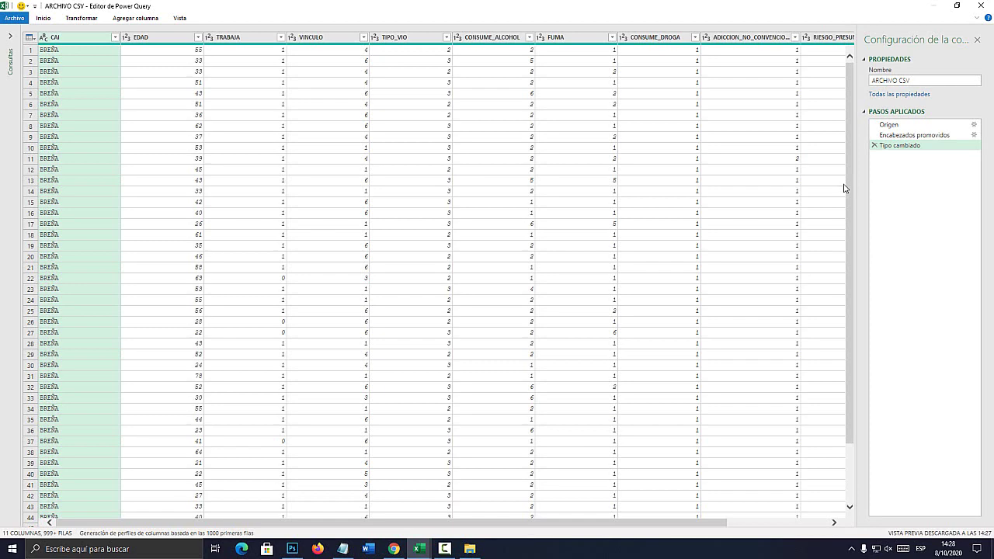
left_click(984, 5)
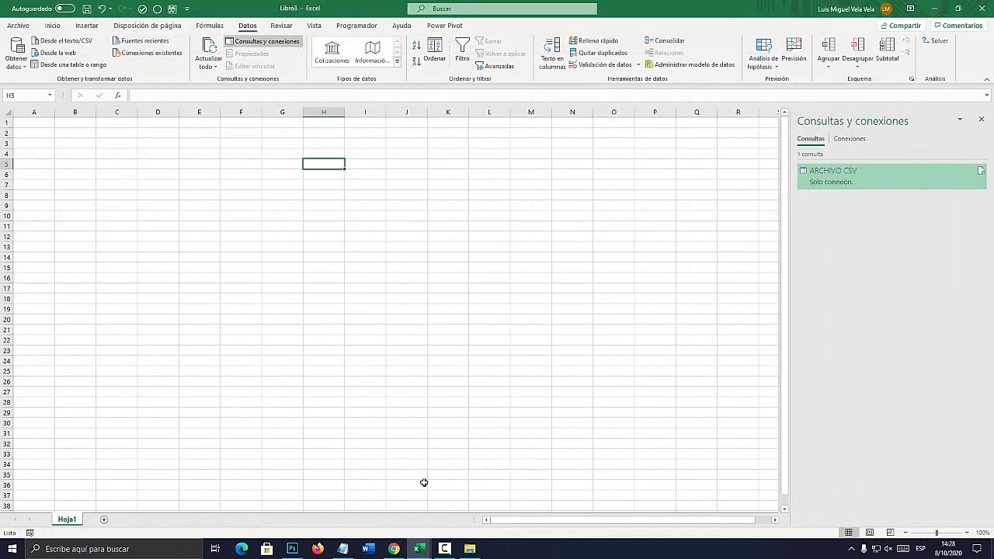
Launch a new Excel window and start a blank workbook.
left_click(175, 545)
type("excel")
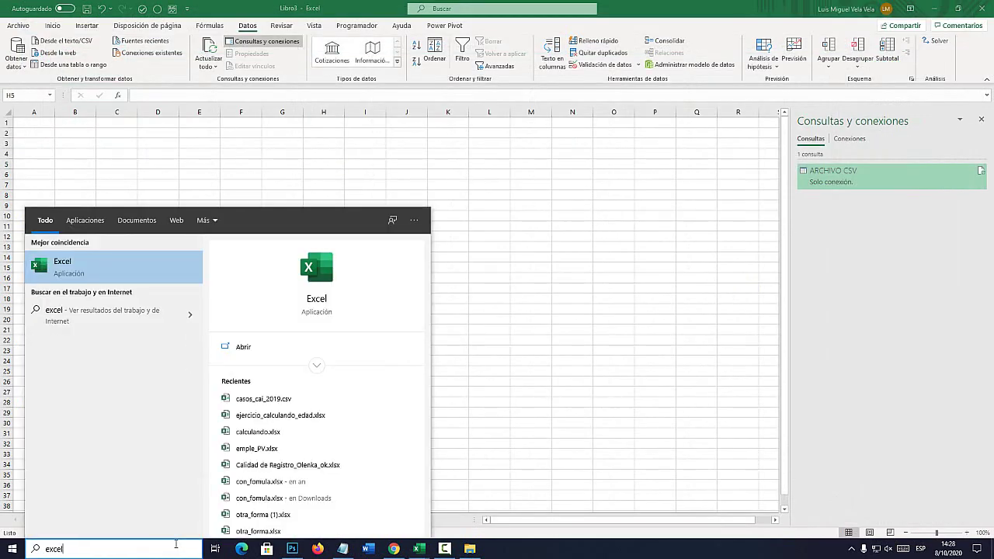
key("Escape")
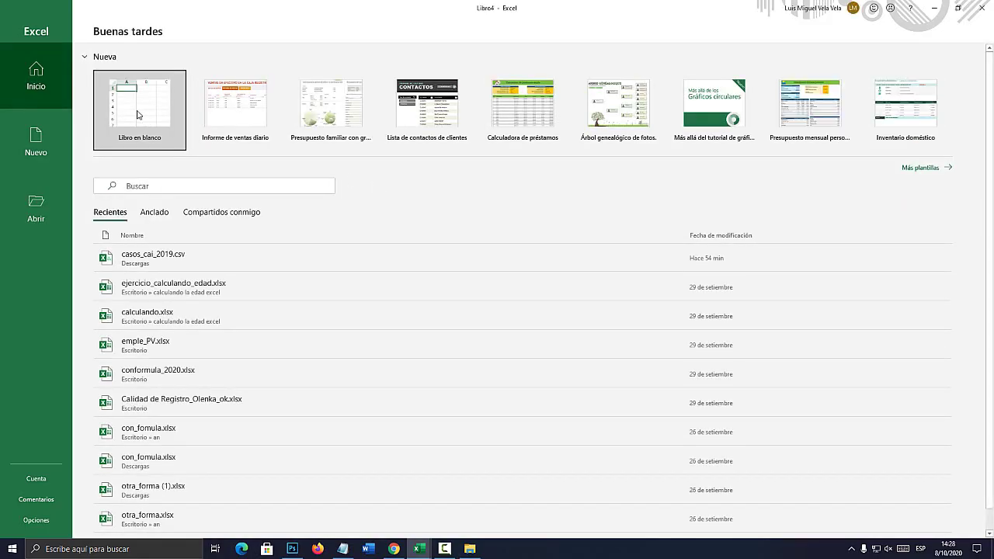
left_click(141, 111)
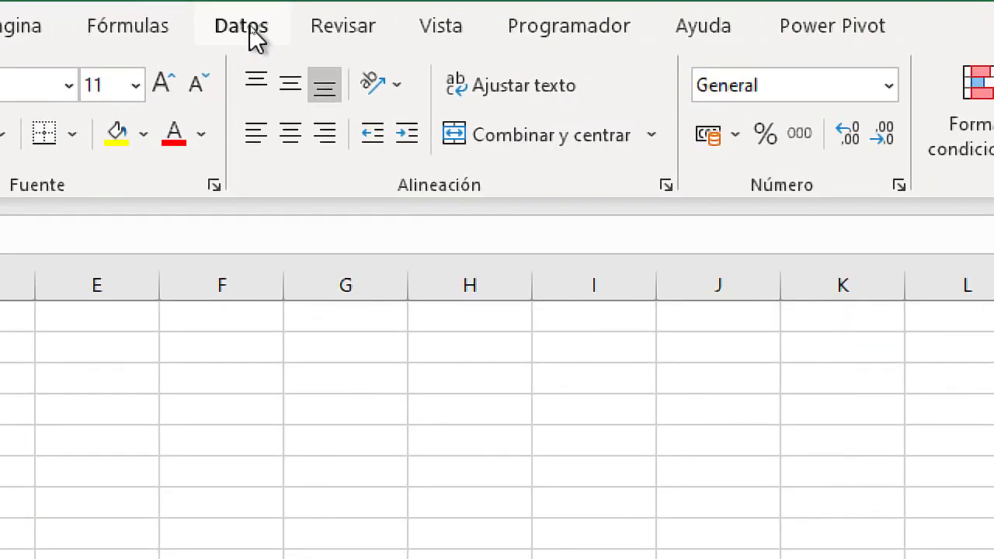
Import ARCHIVO CSV.csv from text/CSV and choose Cargar en... for load options.
left_click(250, 27)
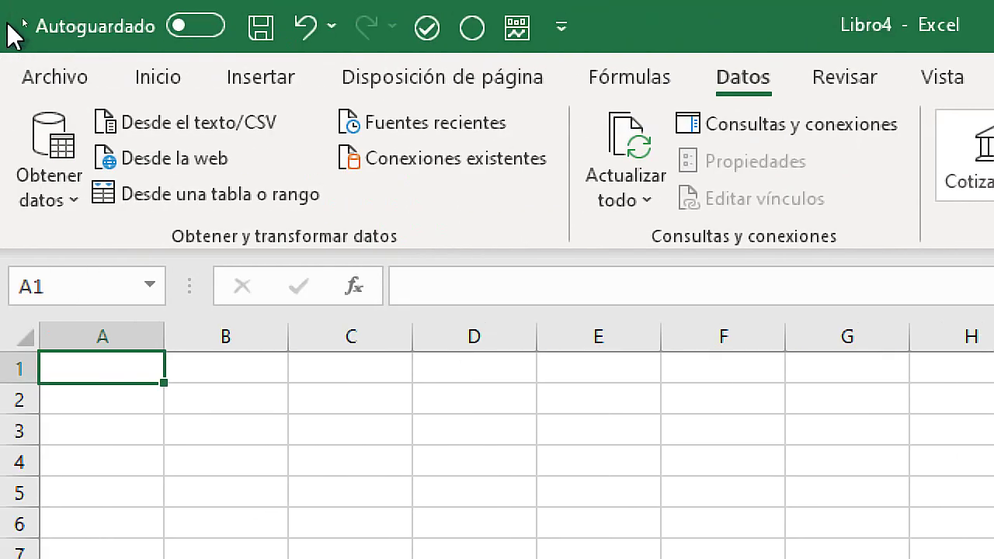
left_click(236, 128)
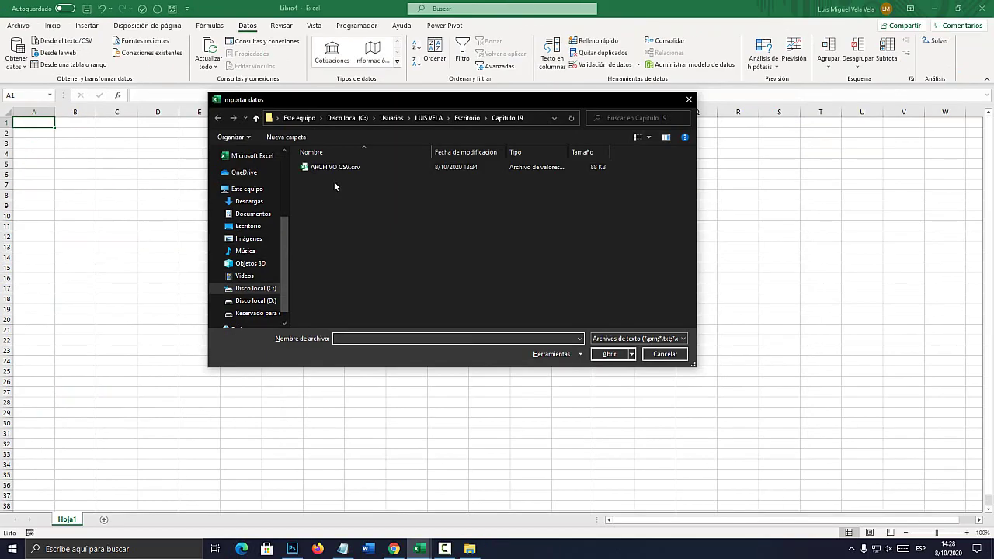
double_click(332, 167)
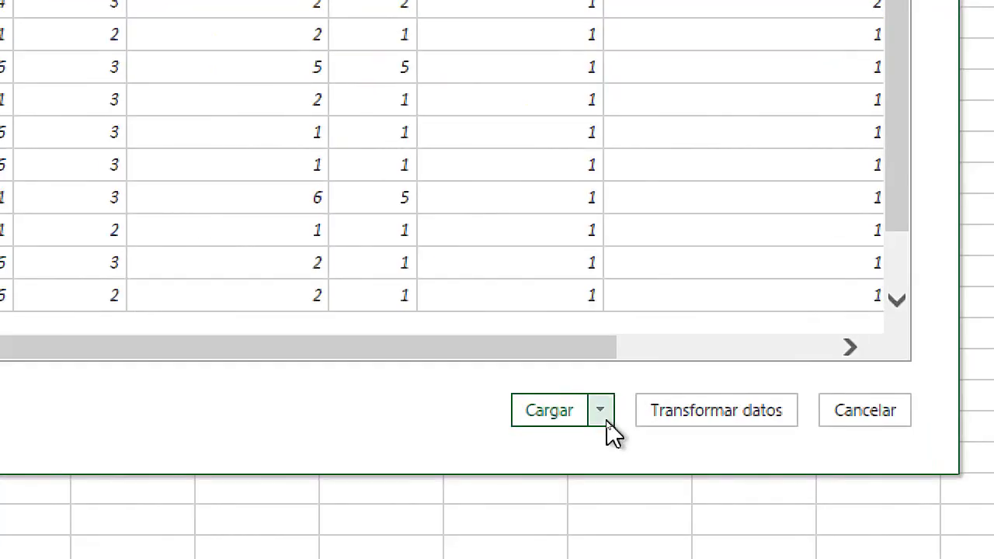
left_click(604, 420)
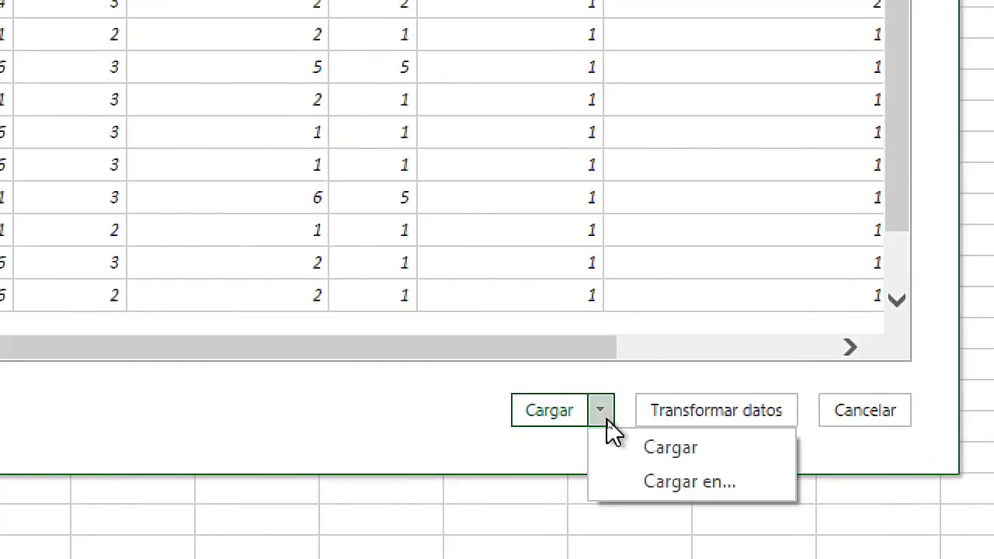
left_click(699, 468)
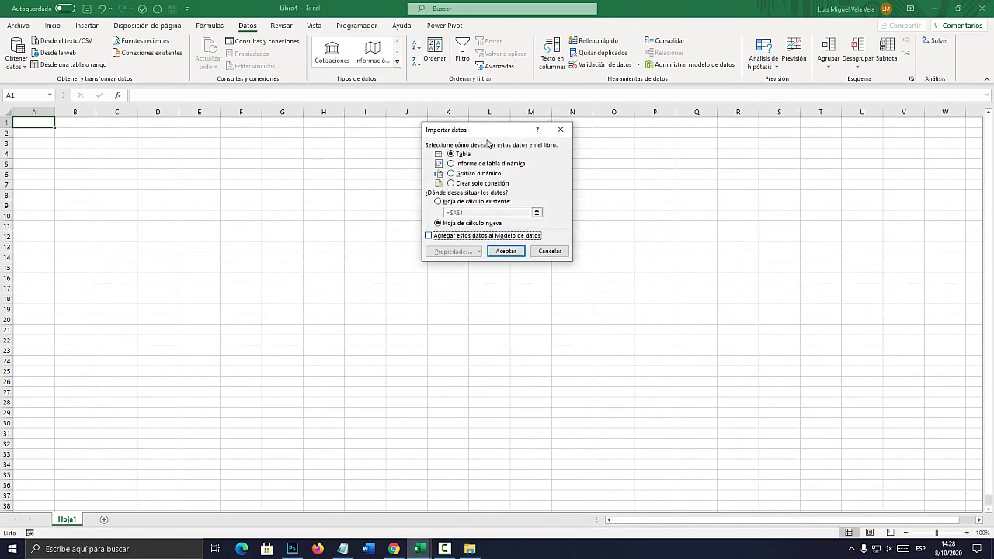
left_click_drag(488, 130, 485, 118)
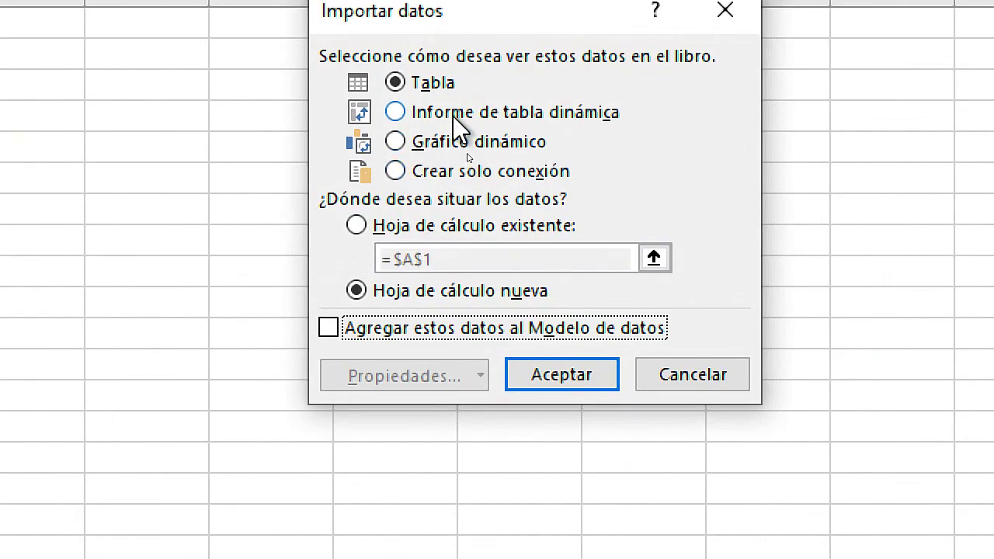
Settle on loading as Tabla on a new sheet, excluded from the Data Model.
left_click(467, 153)
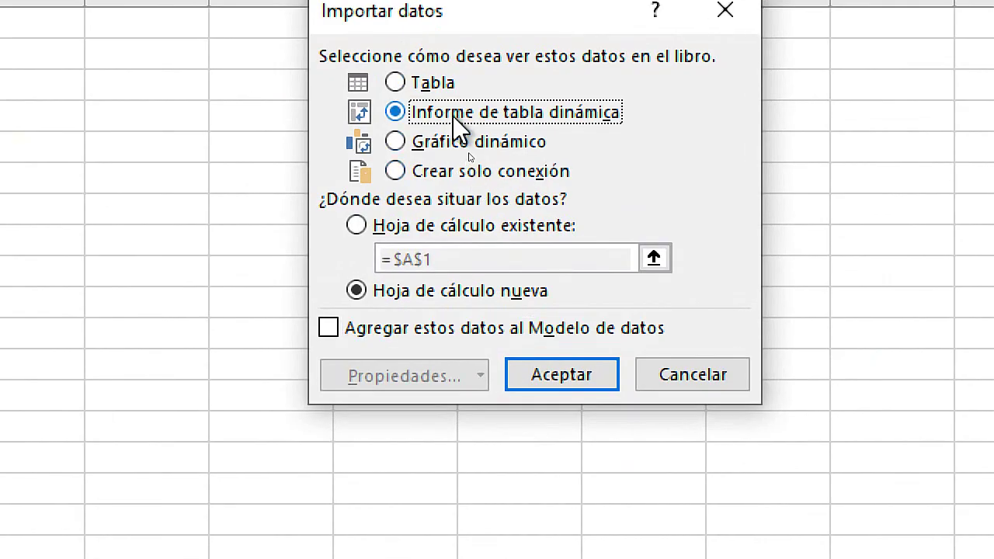
left_click(439, 144)
left_click(469, 111)
left_click(466, 140)
left_click(463, 115)
left_click(458, 141)
left_click(509, 168)
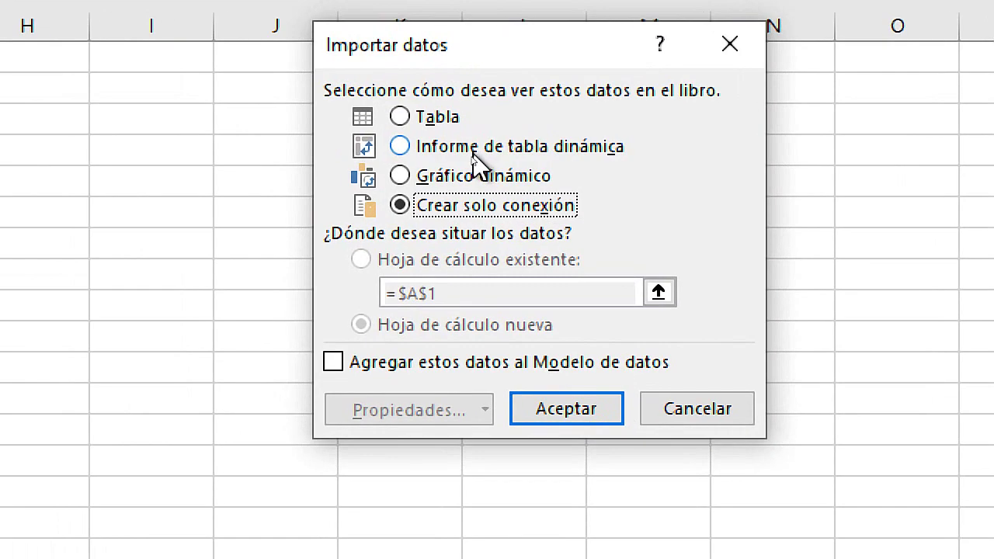
left_click(439, 118)
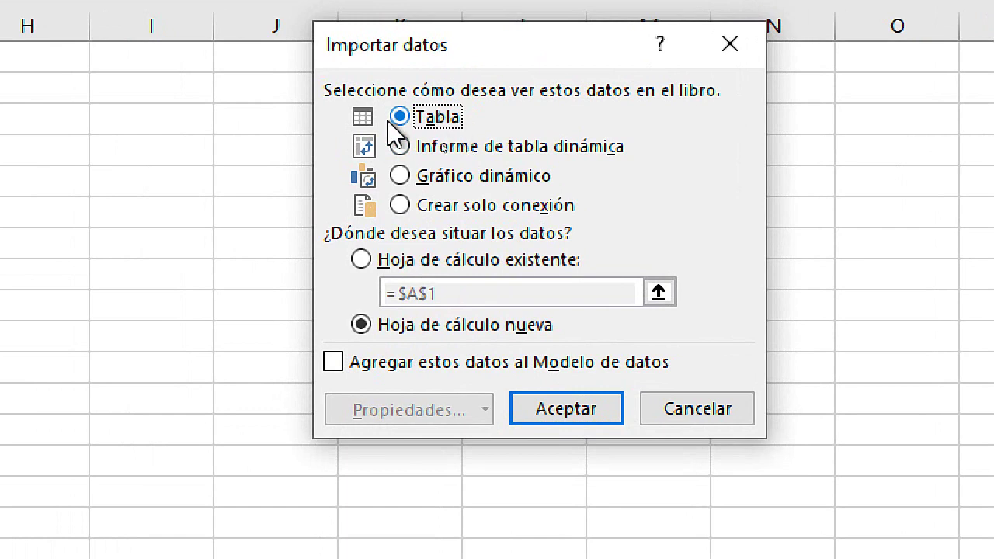
left_click(349, 363)
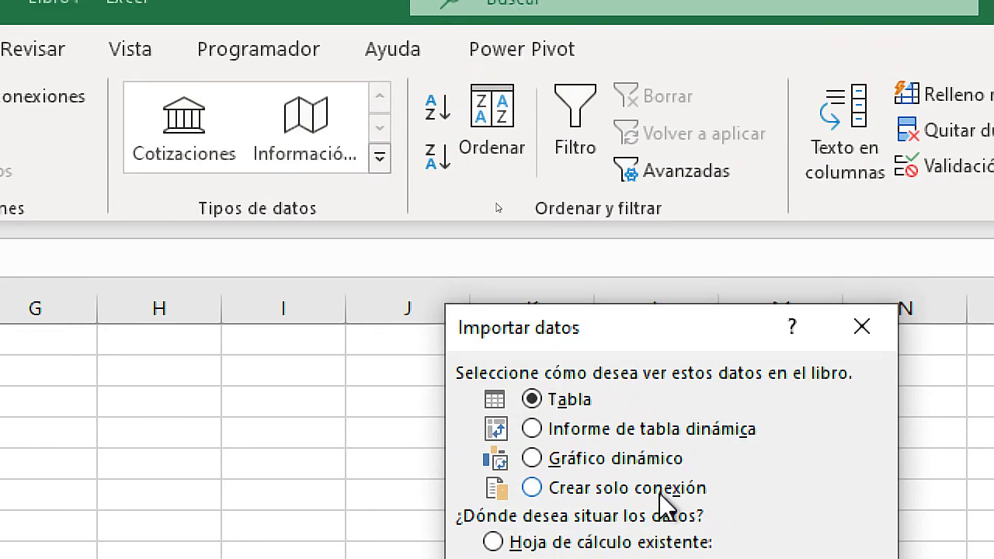
left_click(374, 409)
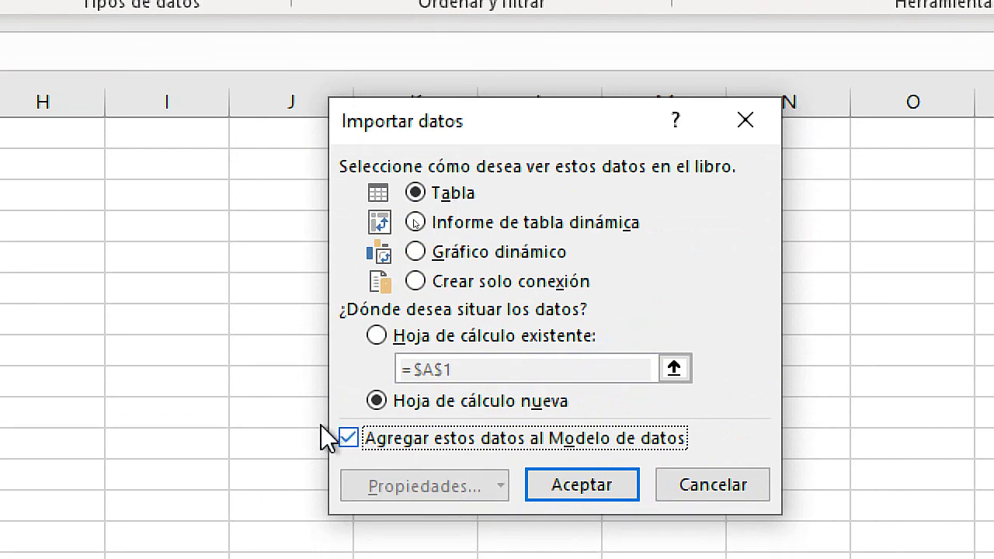
left_click(348, 438)
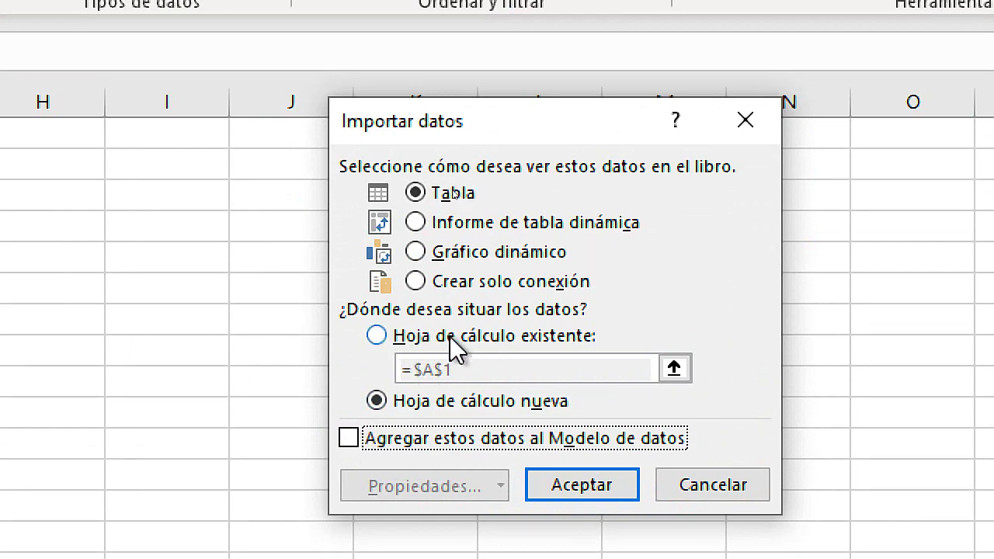
Try existing-sheet destinations like N19, G15 and D10, then choose Hoja de cálculo nueva.
left_click(377, 336)
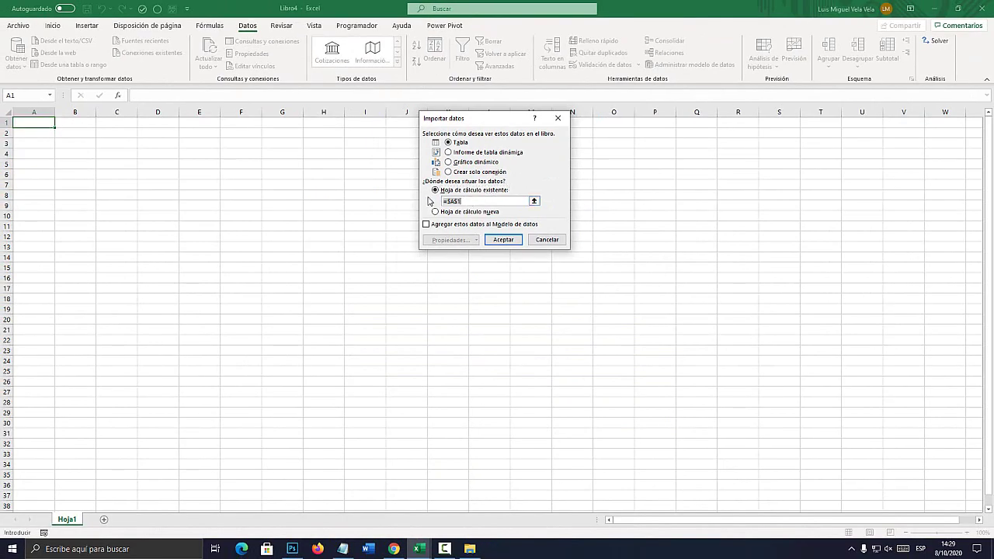
left_click(251, 199)
left_click(583, 317)
left_click(282, 267)
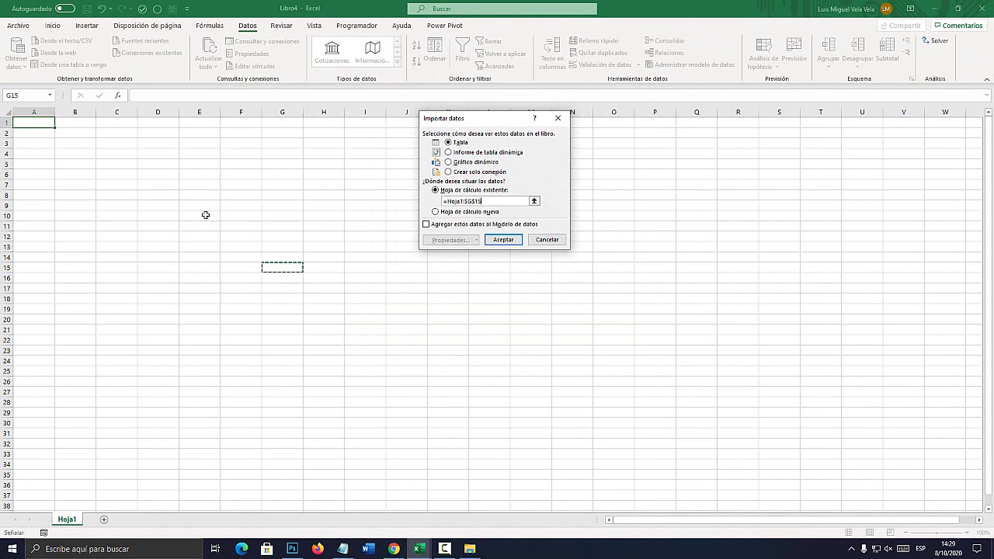
left_click(204, 216)
left_click(116, 267)
left_click(157, 361)
left_click(201, 250)
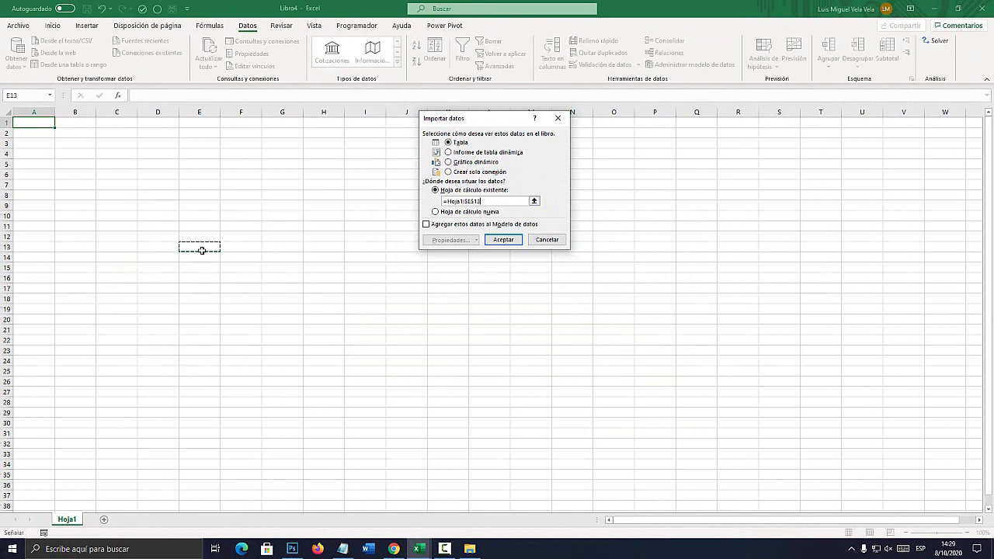
left_click(149, 306)
left_click(147, 215)
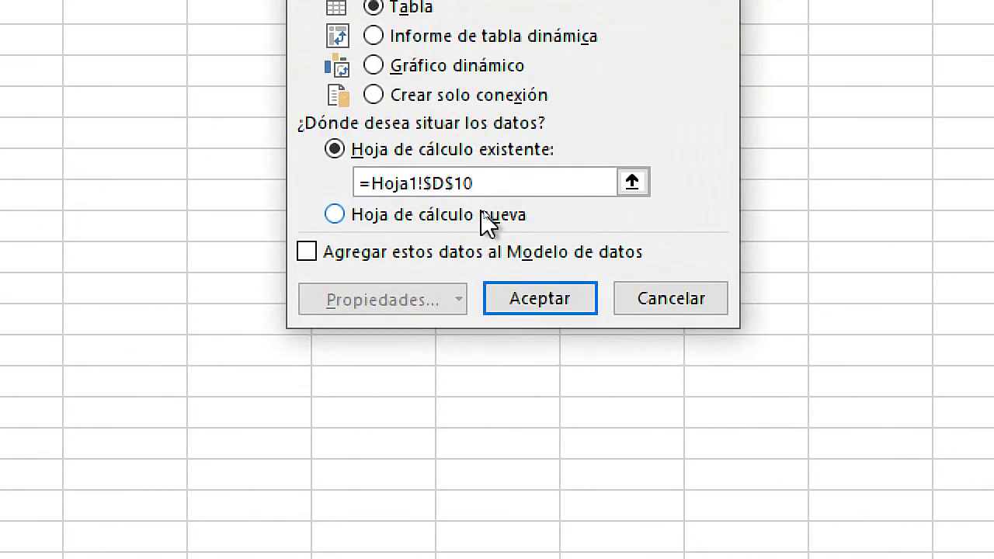
left_click(487, 213)
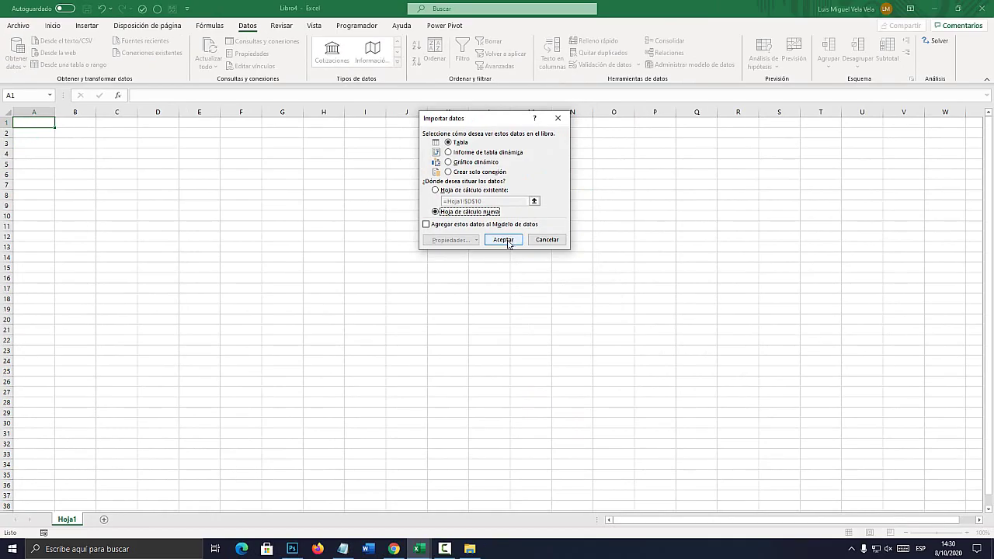
Load the 2,698-row ARCHIVO CSV table and briefly inspect its query in Power Query Editor.
left_click(503, 240)
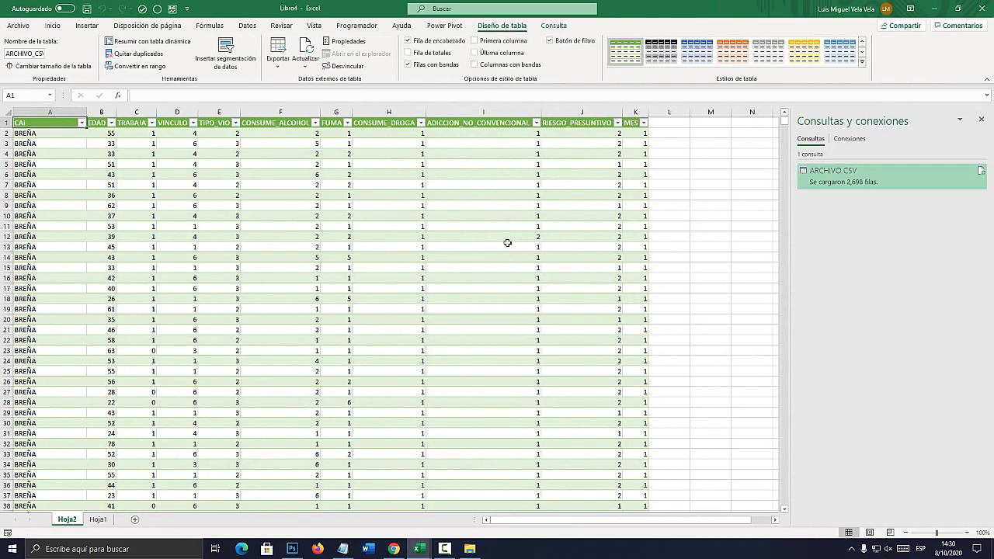
mouse_move(878, 182)
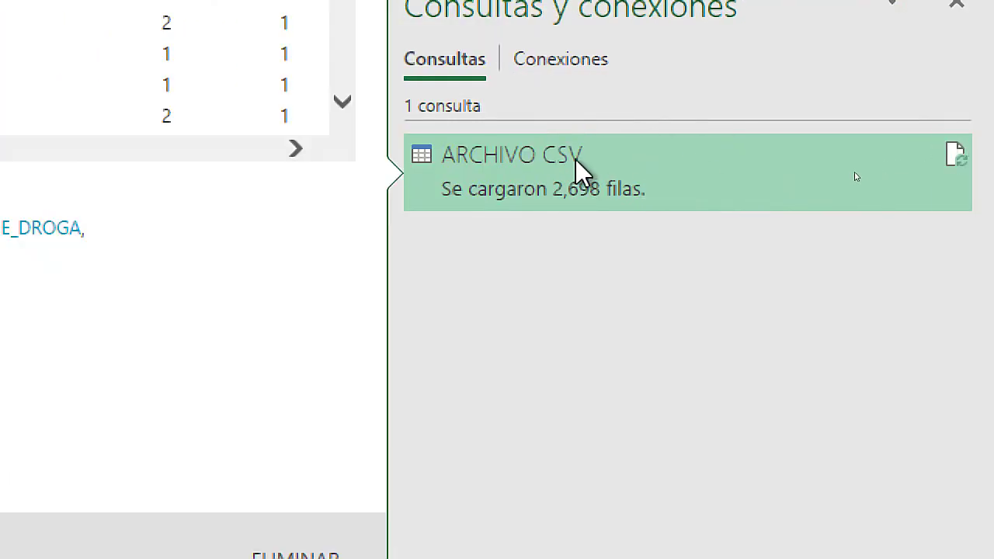
double_click(575, 159)
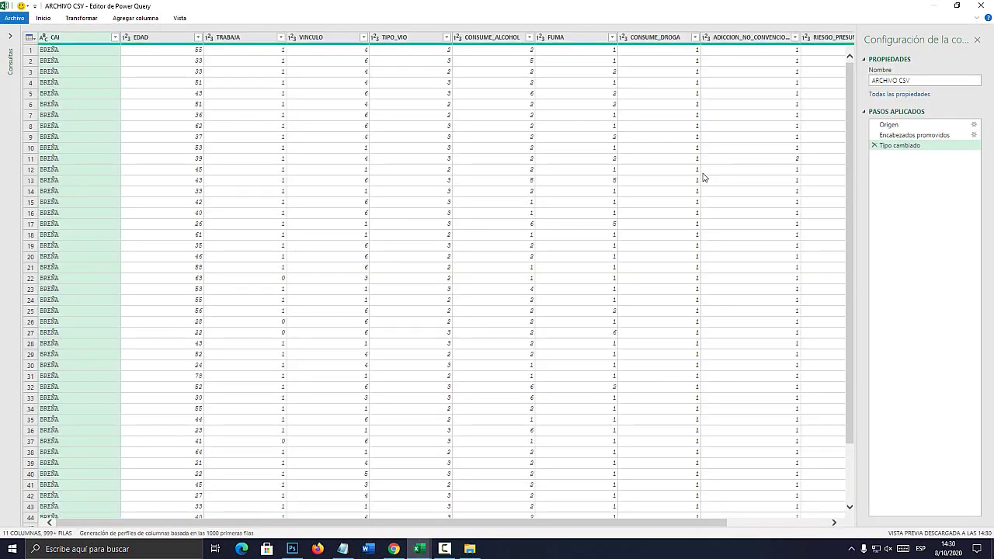
left_click(981, 6)
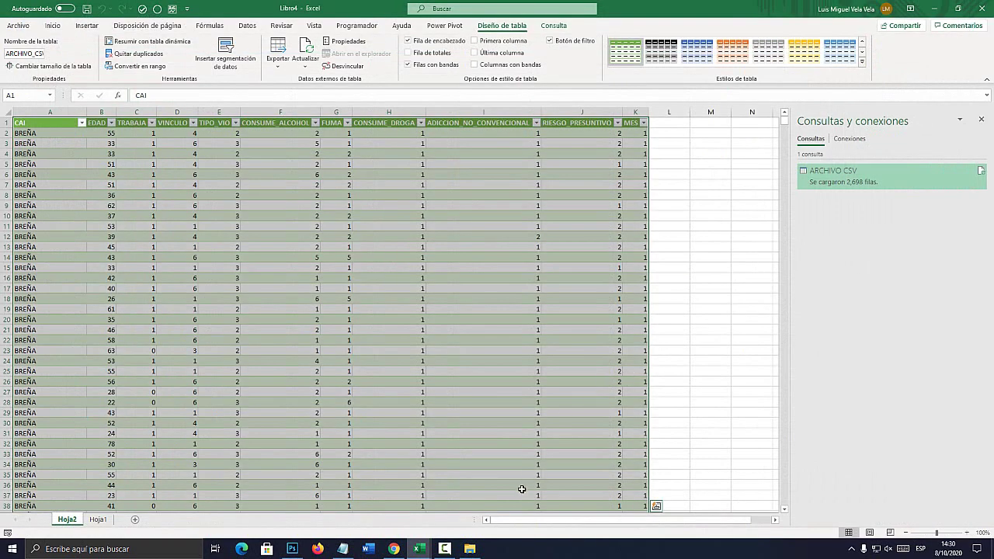
left_click(469, 549)
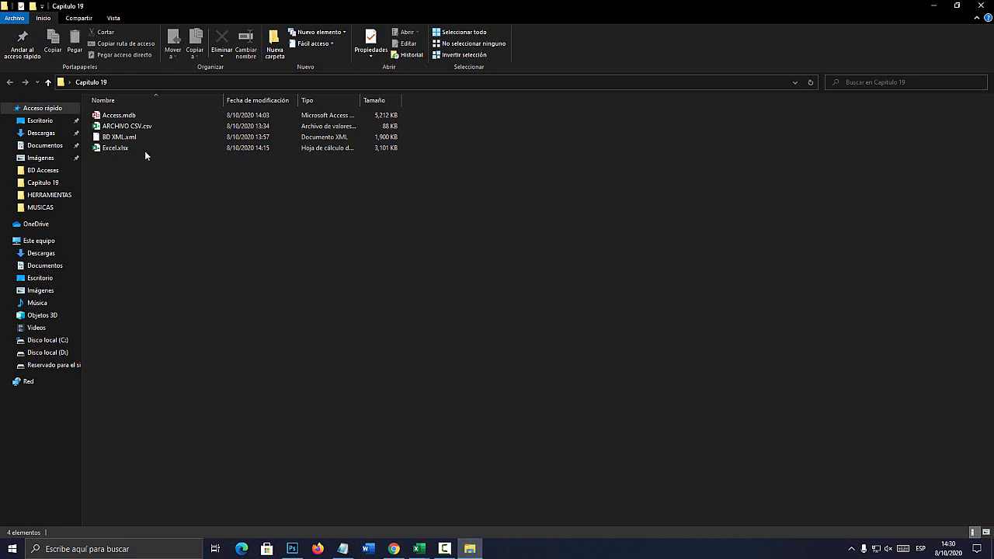
Select each source file in turn: ARCHIVO CSV.csv, Excel.xlsx, BD XML.xml and Access.mdb.
left_click(137, 126)
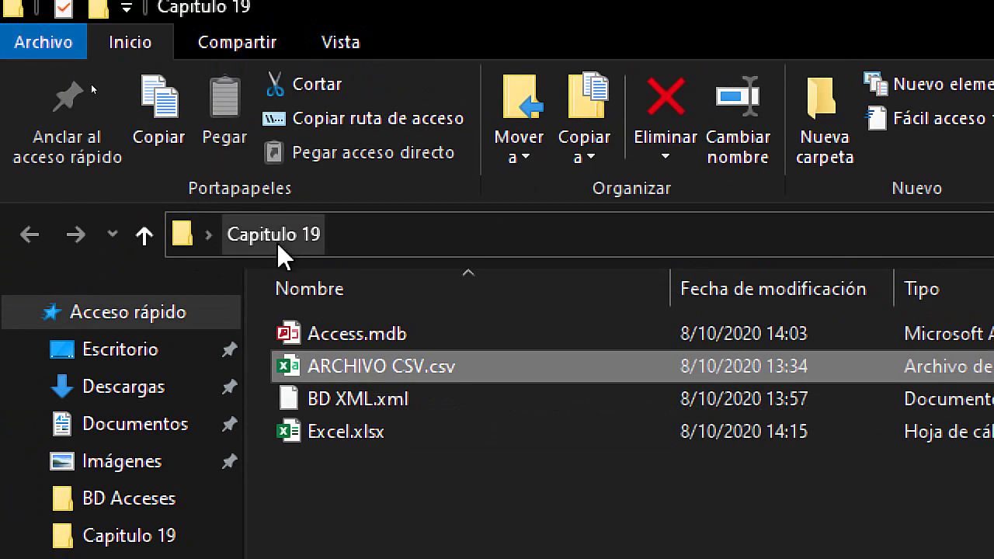
left_click(344, 425)
left_click(336, 401)
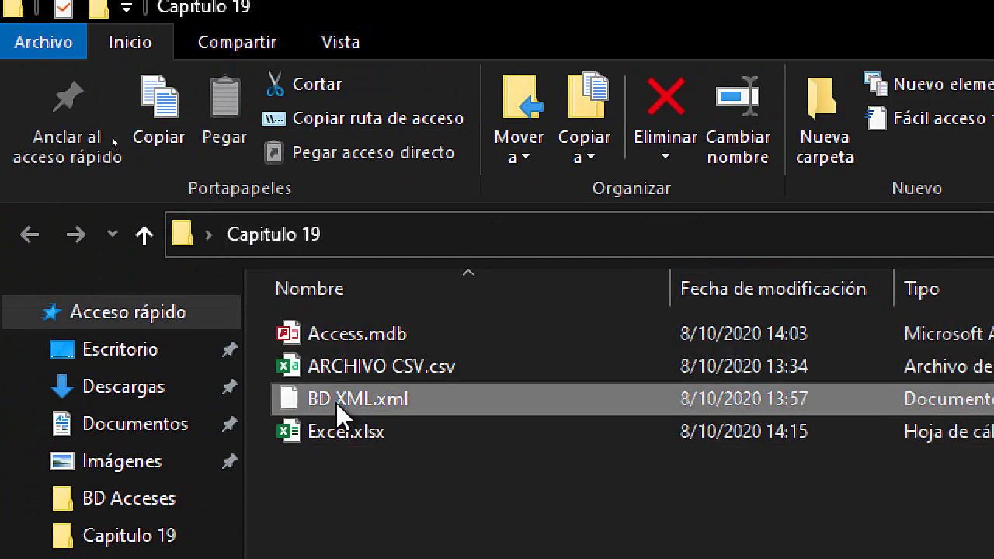
left_click(333, 368)
left_click(341, 334)
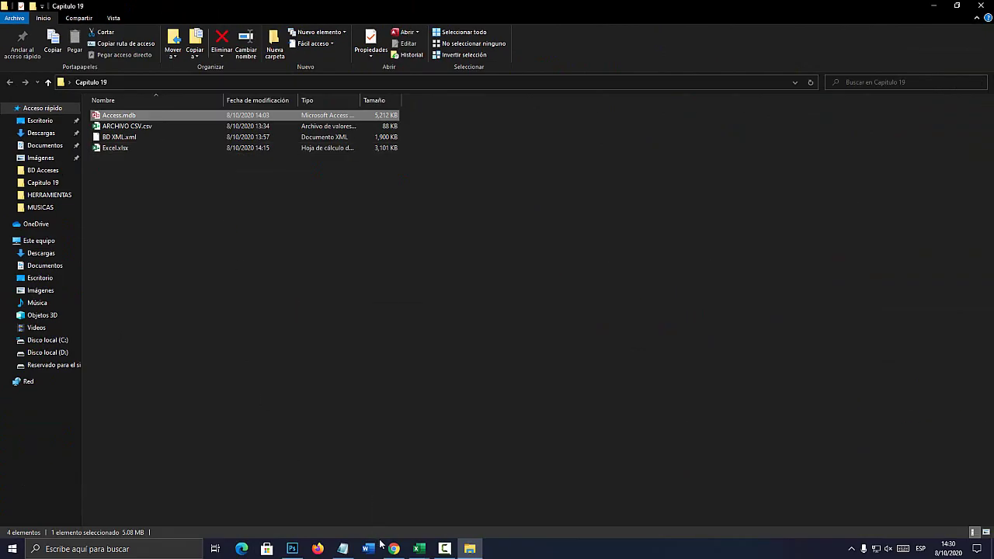
Briefly show the chapter download page in Chrome, then bring the Notepad outline forward.
left_click(394, 546)
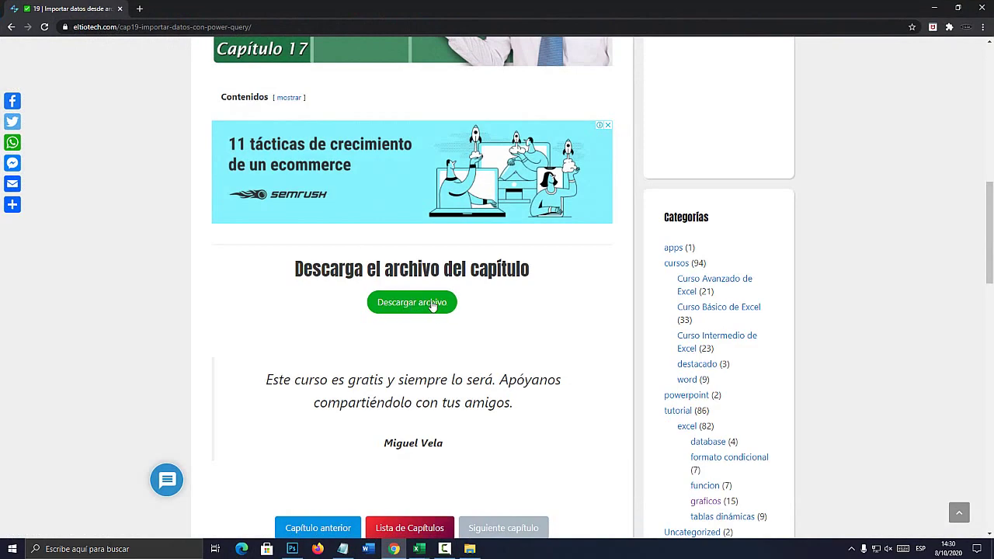
left_click(392, 549)
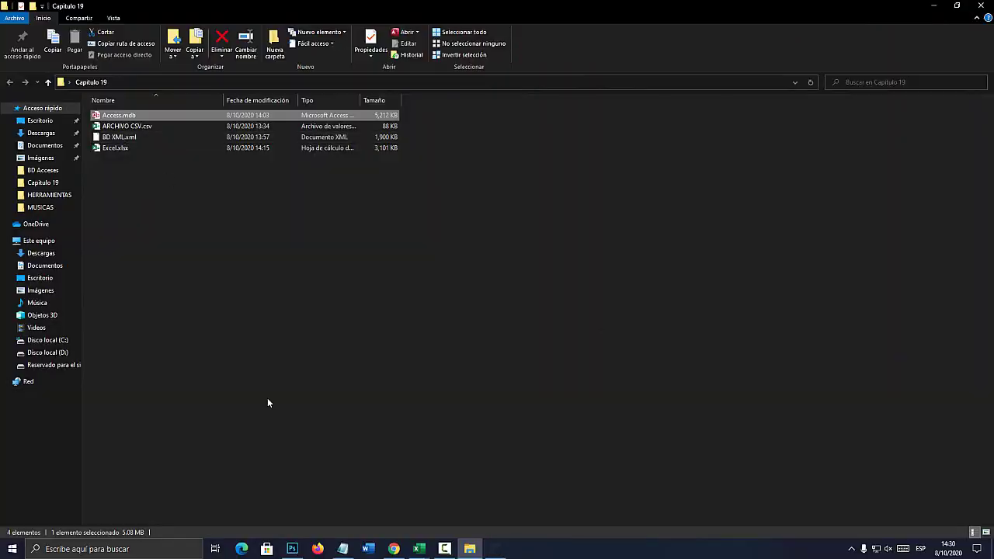
left_click(342, 549)
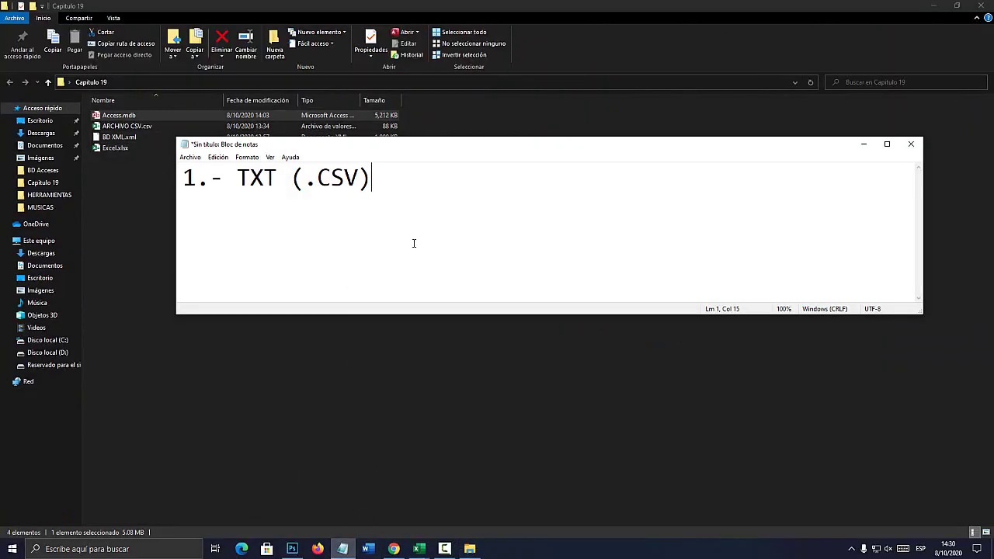
Type '2.- XML' on line 2 of the Notepad outline and highlight that line.
type("2")
type("xm")
key("BackSpace")
key("BackSpace")
type("XML")
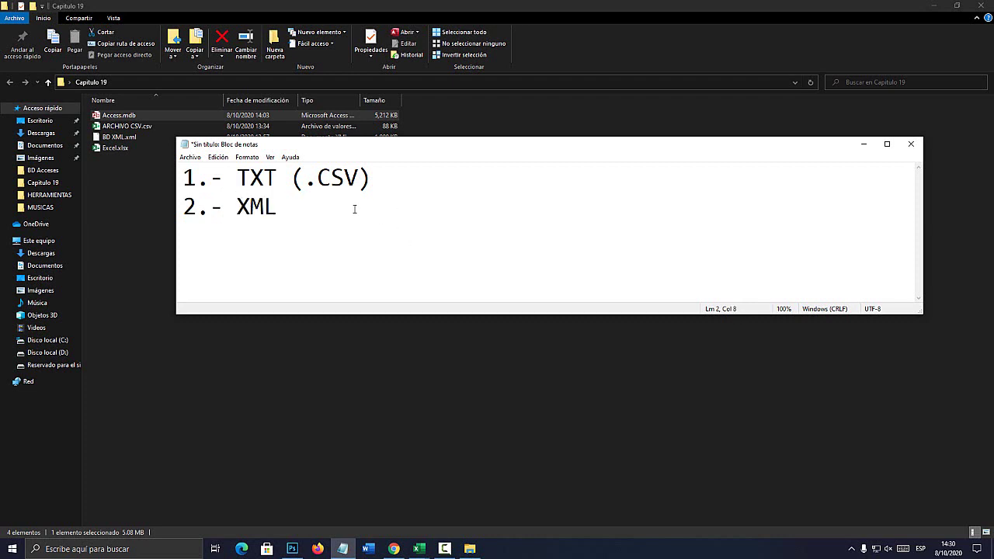
key("shift+Home")
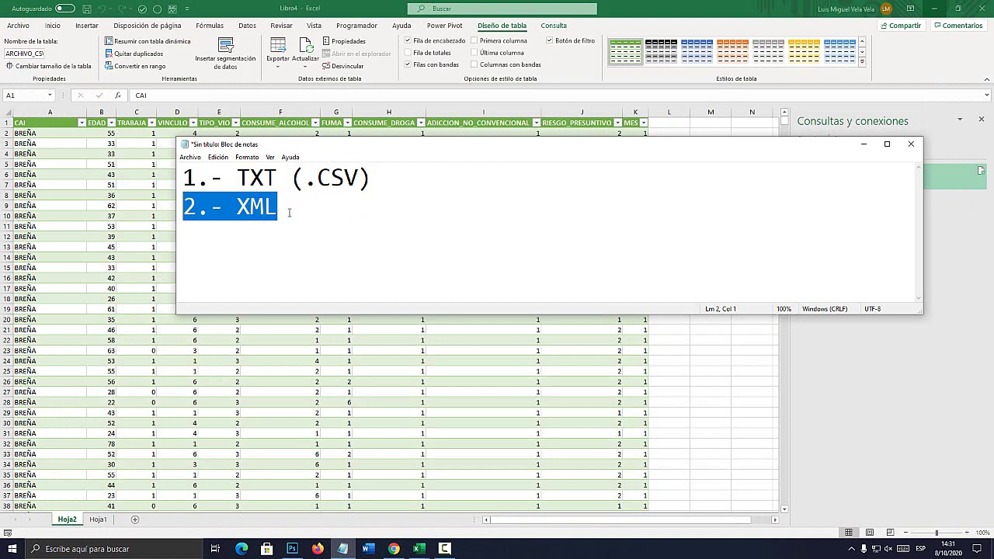
left_click(289, 213)
left_click_drag(280, 210, 172, 210)
left_click(172, 210)
left_click_drag(278, 209, 118, 206)
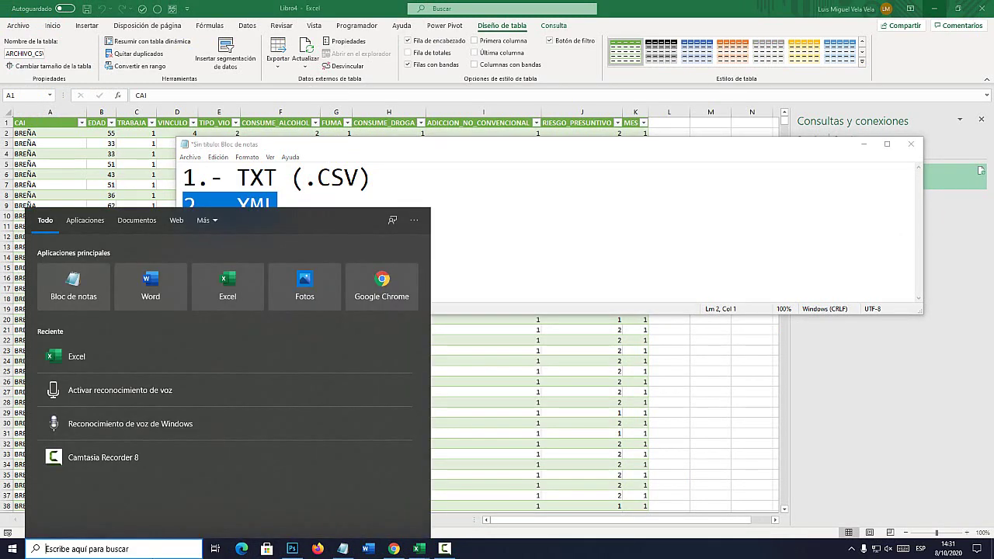
Launch Excel from search and start a new blank workbook.
type("exc")
left_click(418, 549)
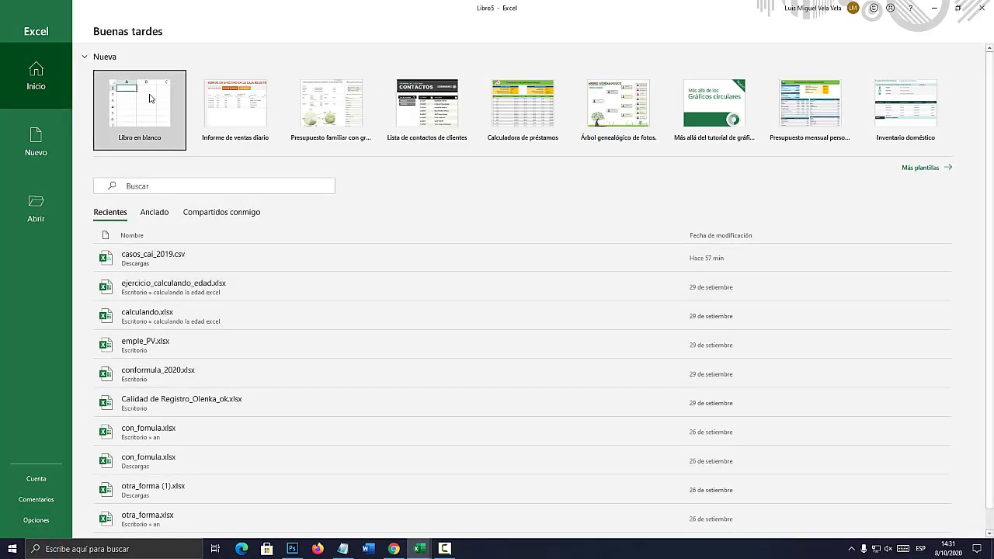
left_click(144, 101)
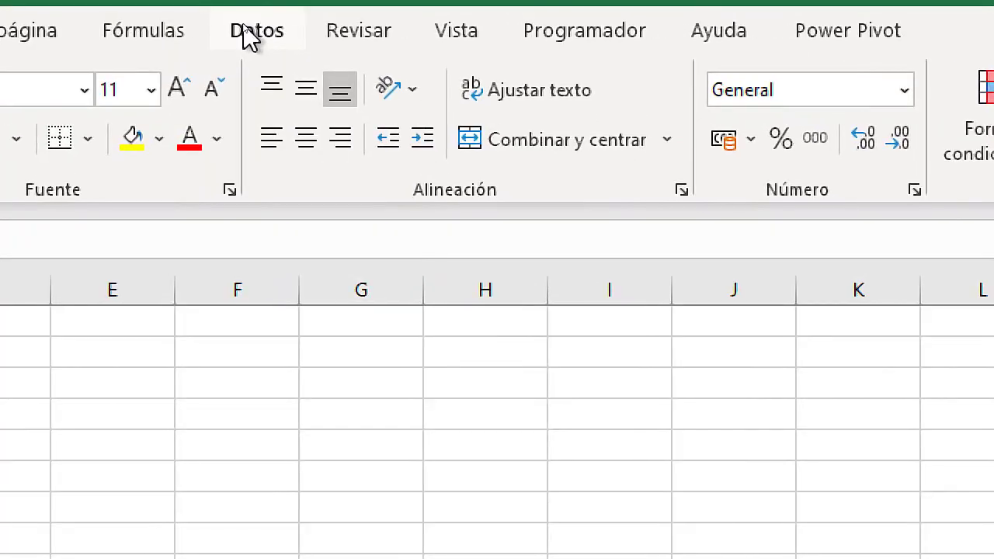
Import BD XML.xml through Obtener datos > Desde un archivo > Desde un archivo XML.
left_click(245, 28)
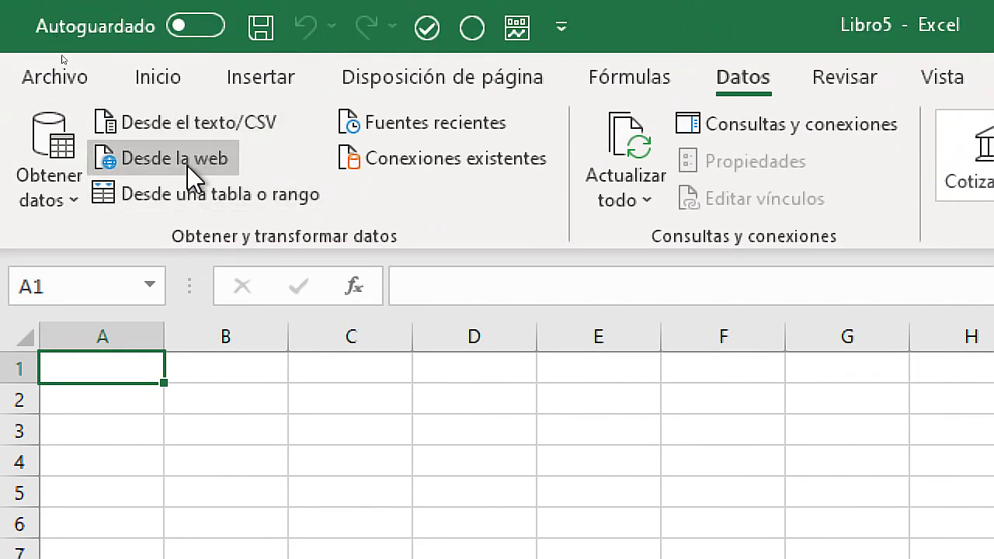
left_click(48, 196)
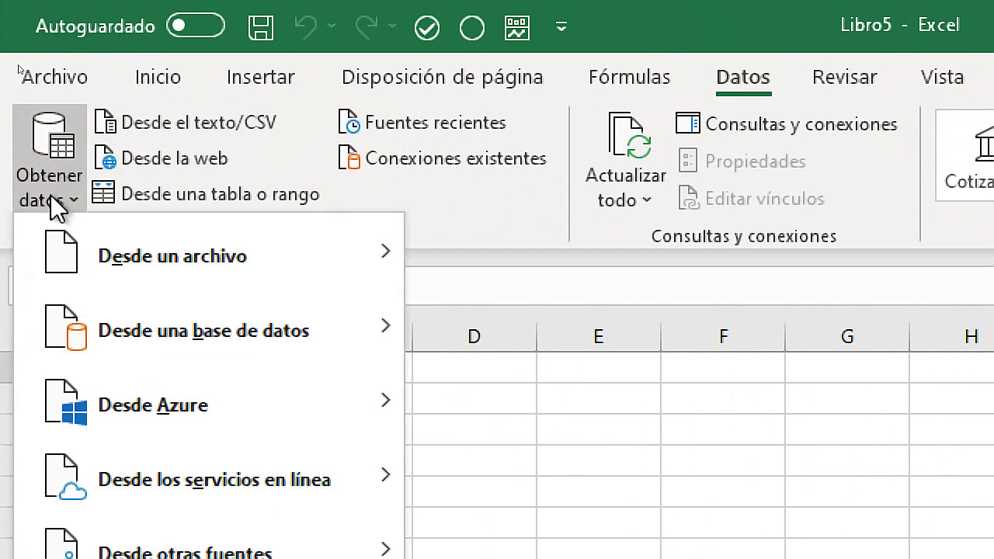
mouse_move(186, 261)
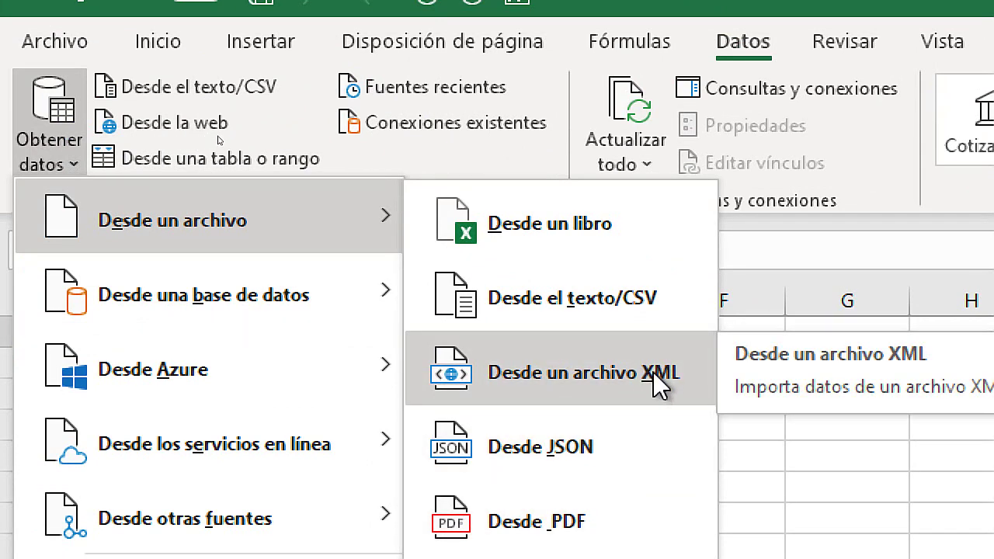
left_click(657, 374)
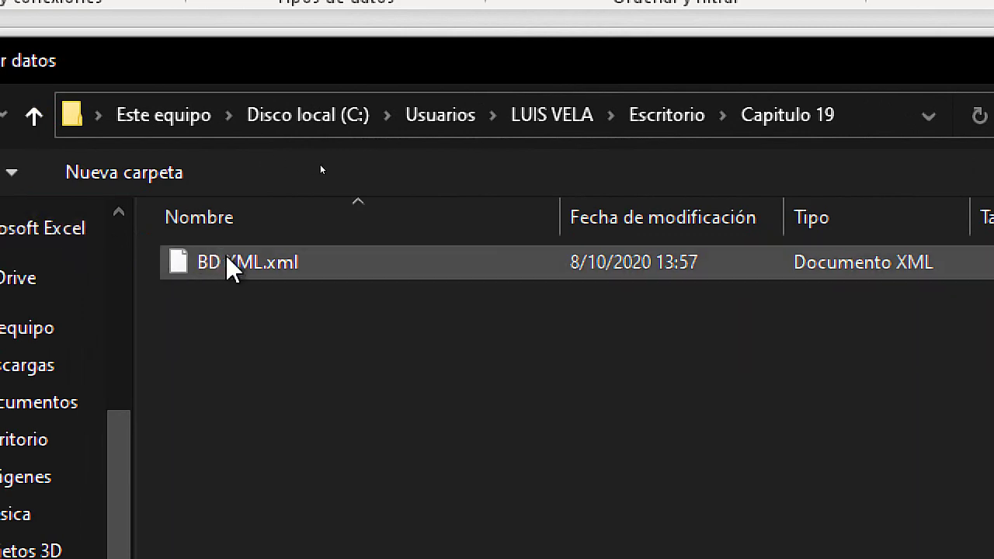
left_click(228, 267)
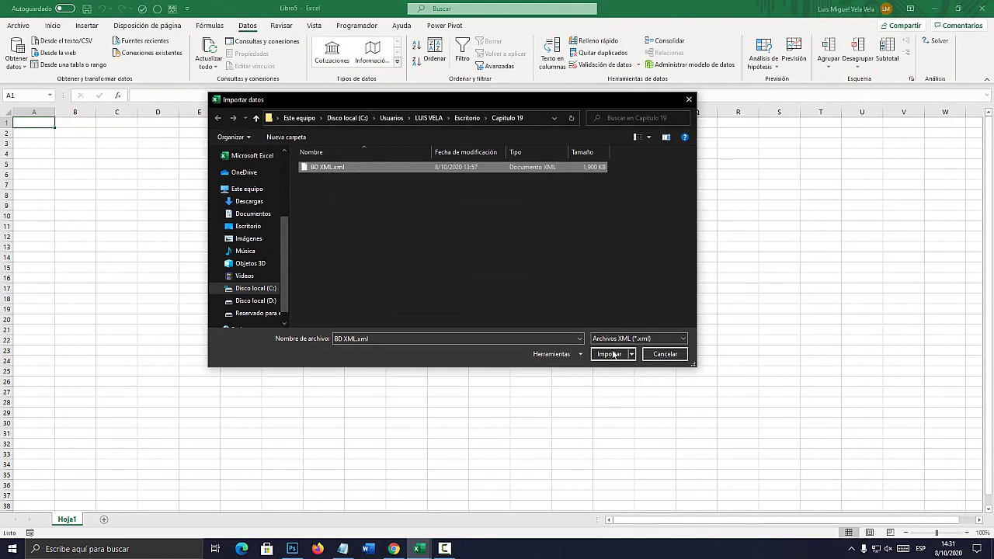
left_click(611, 356)
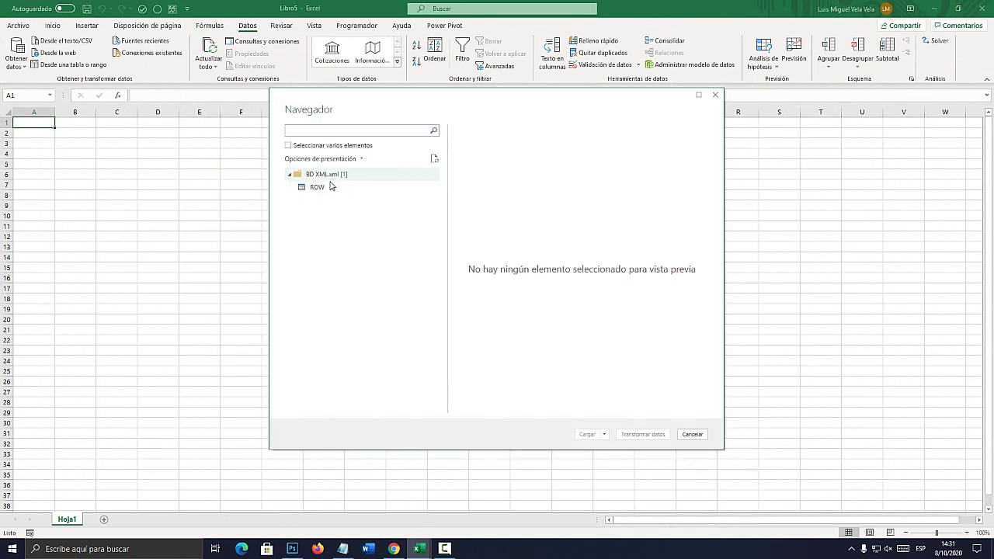
Preview the ROW table and load its 2,381 rows onto new sheet Hoja2.
left_click(323, 190)
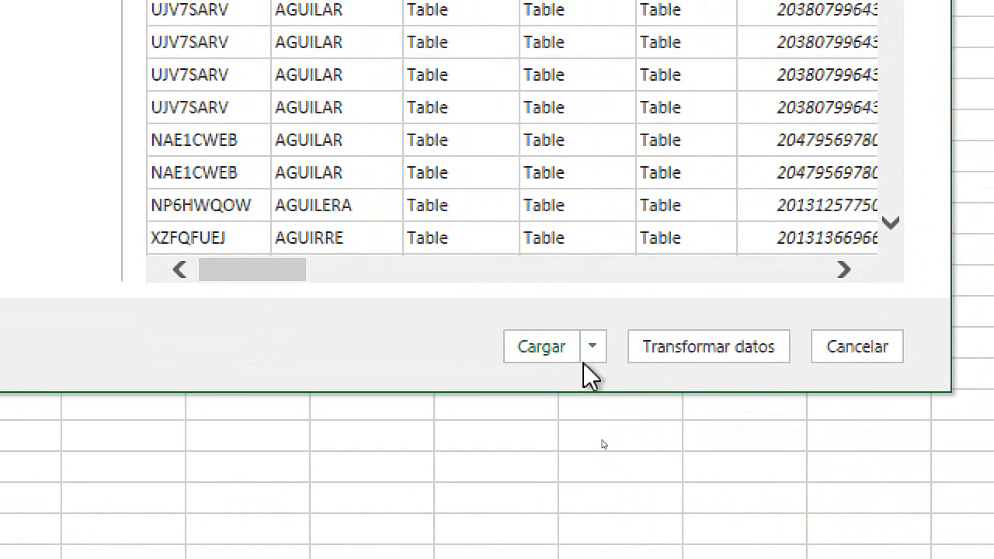
left_click(604, 434)
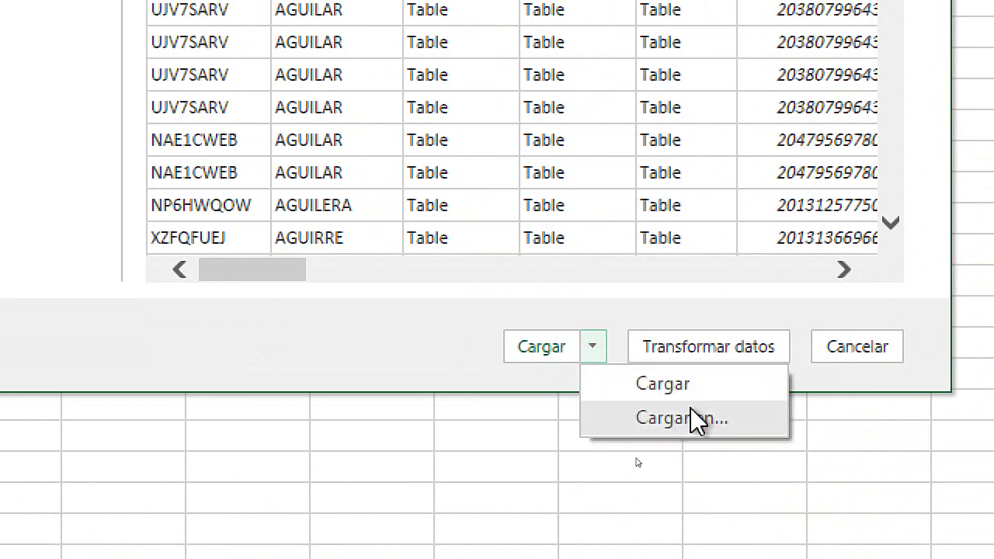
left_click(591, 347)
left_click(542, 348)
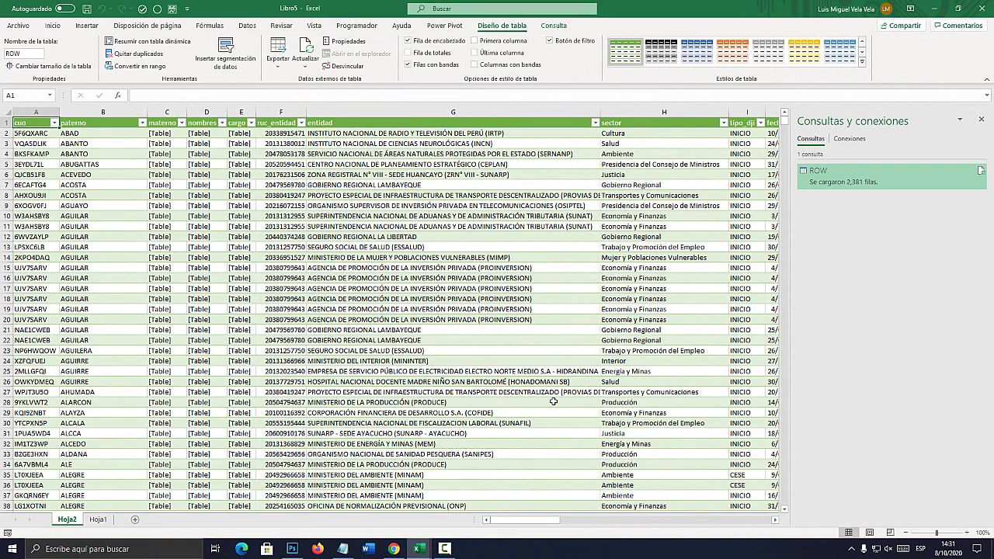
mouse_move(873, 180)
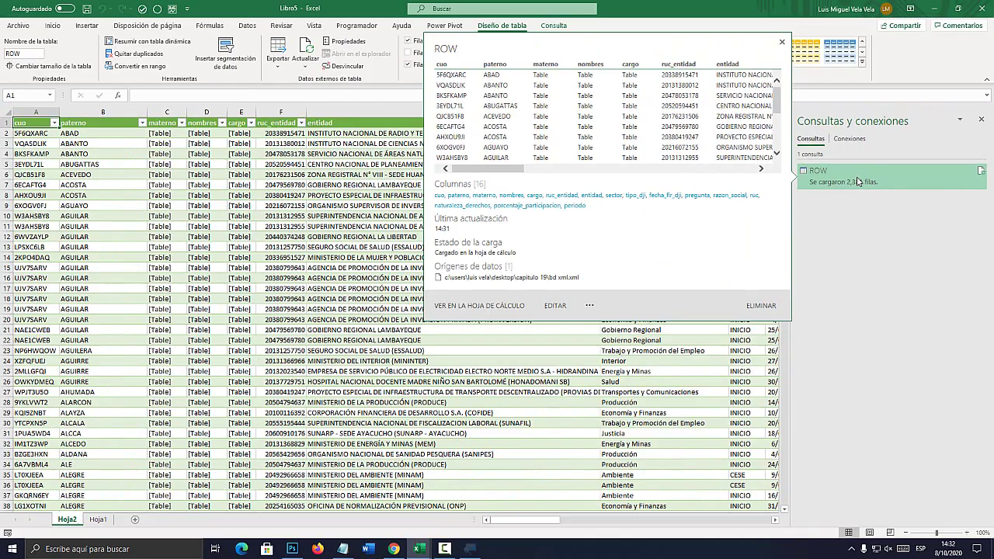
double_click(859, 181)
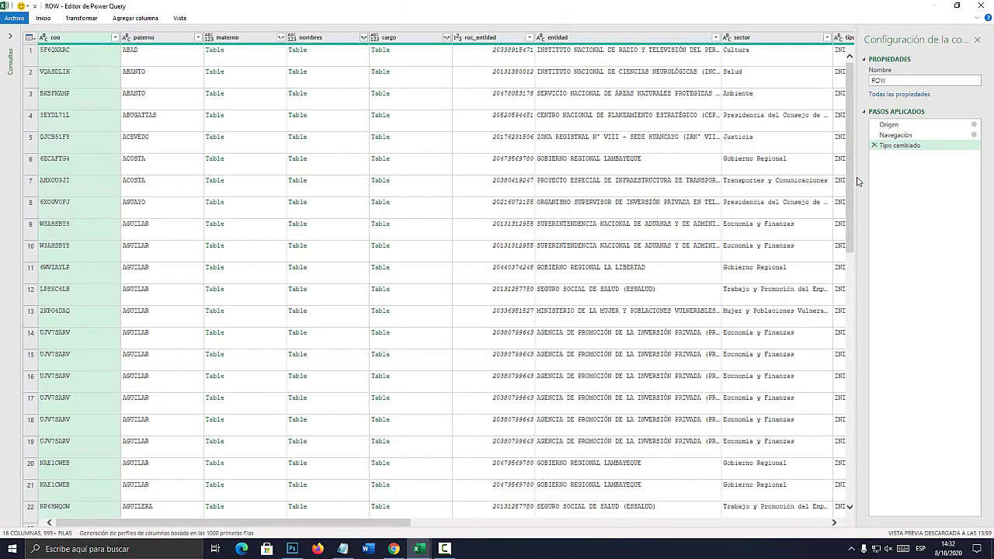
left_click(990, 5)
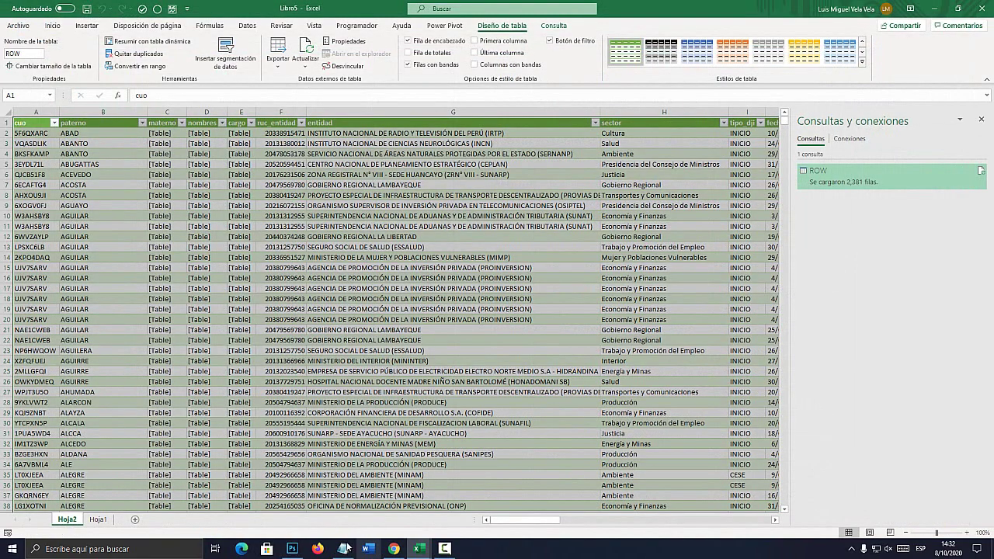
left_click(351, 551)
Complete line 3 of the Notepad list as 'ACCESS', then select and deselect the text.
left_click(336, 226)
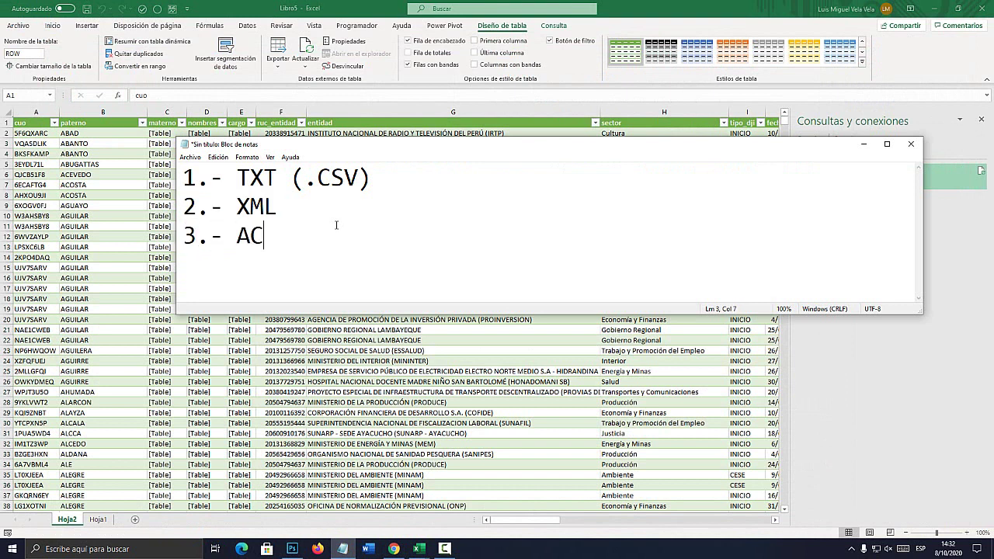
type("CESS")
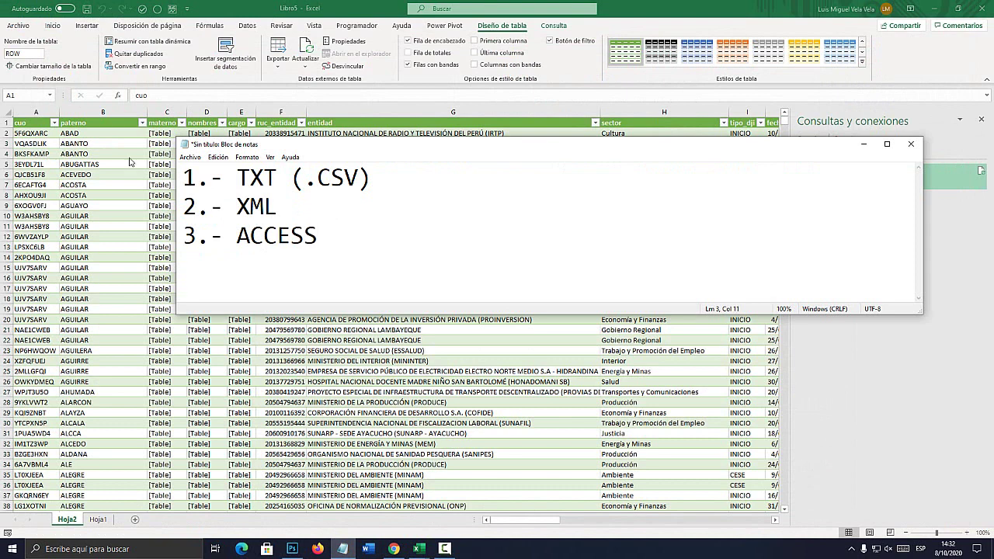
left_click_drag(278, 207, 183, 177)
left_click(301, 197)
key("ctrl+a")
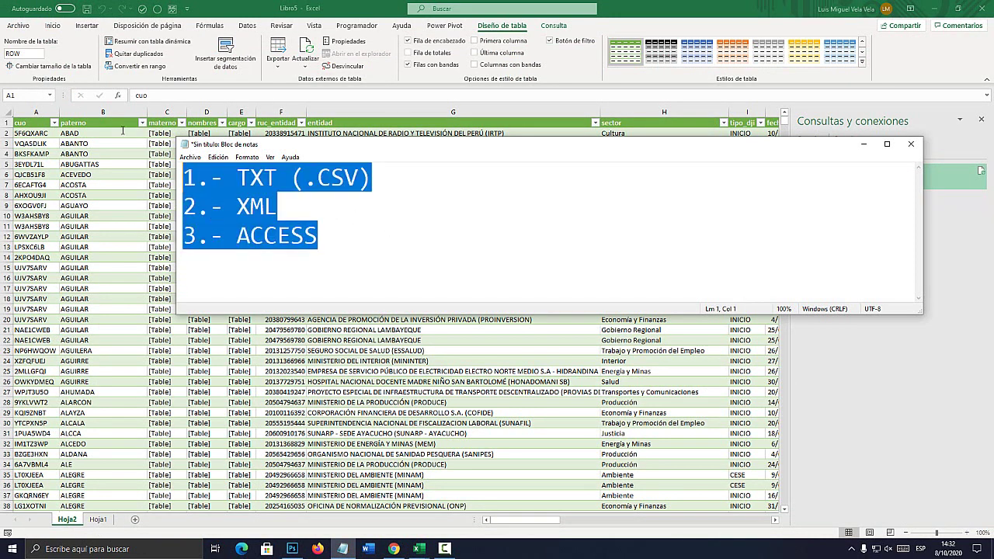
left_click(318, 206)
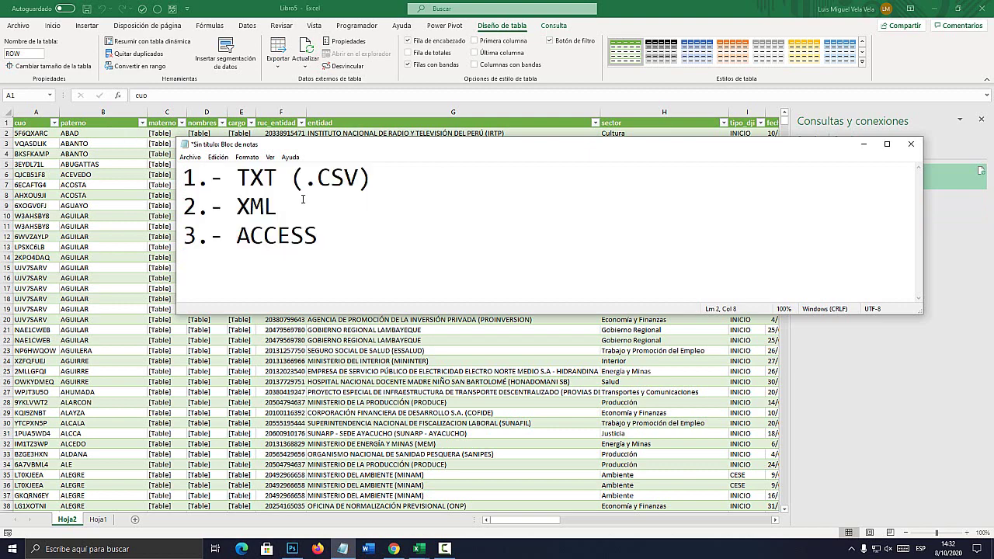
In a new Chrome tab, search Google for 'datos abiertos perú'.
left_click(393, 548)
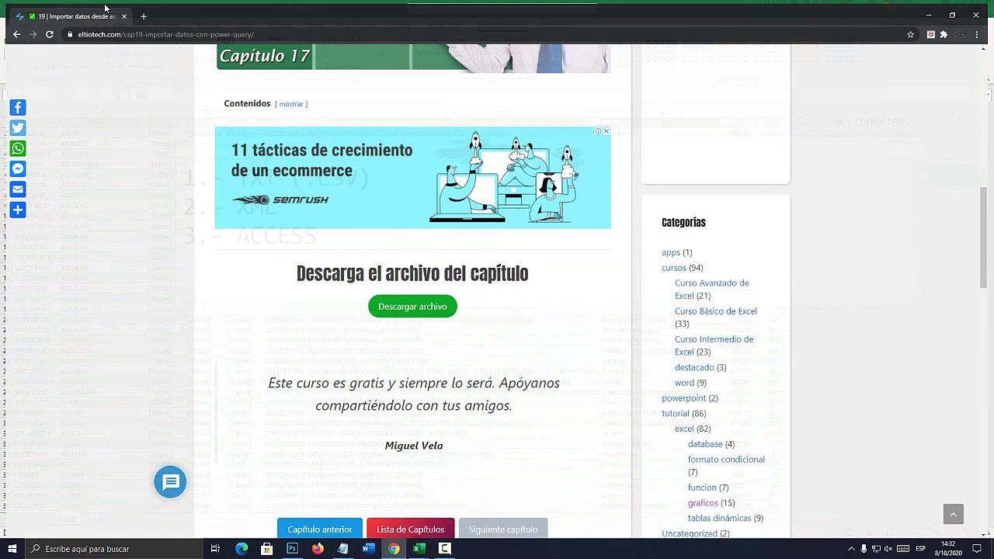
left_click(142, 9)
type("google.com")
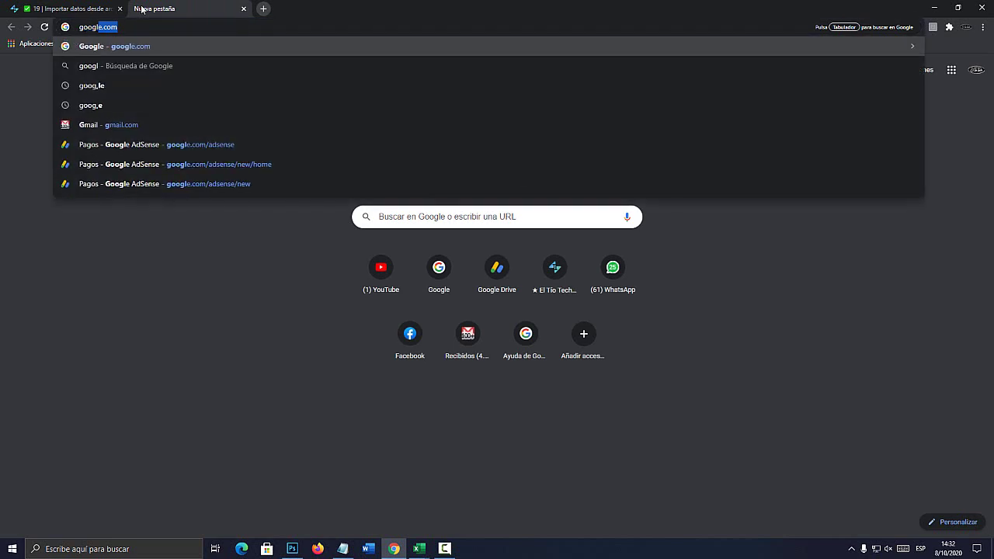
key("Return")
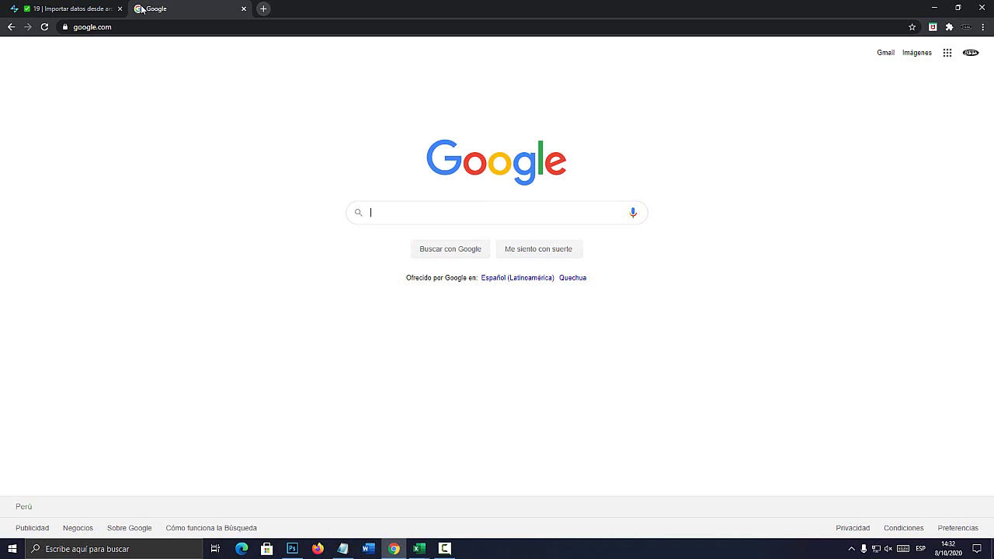
type("datos abiert")
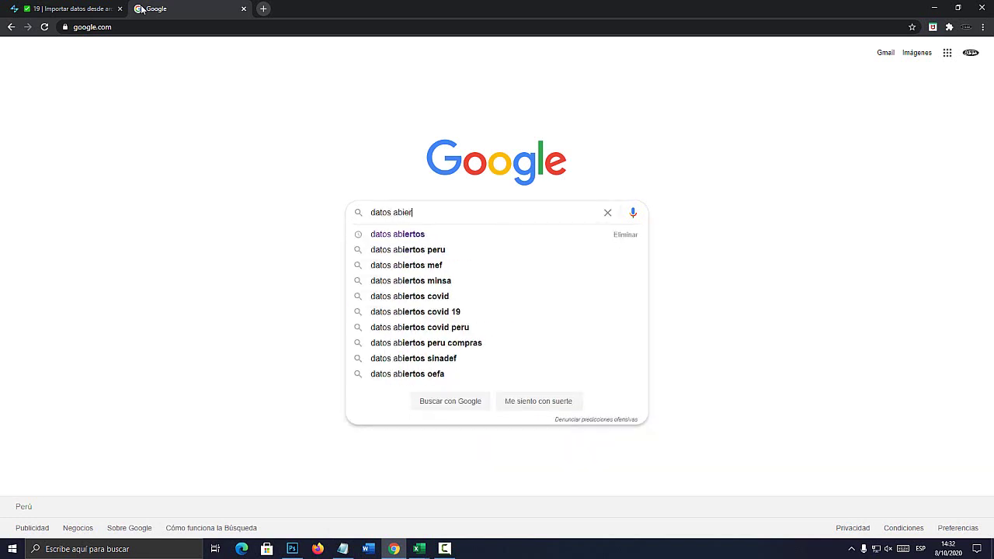
type("os per")
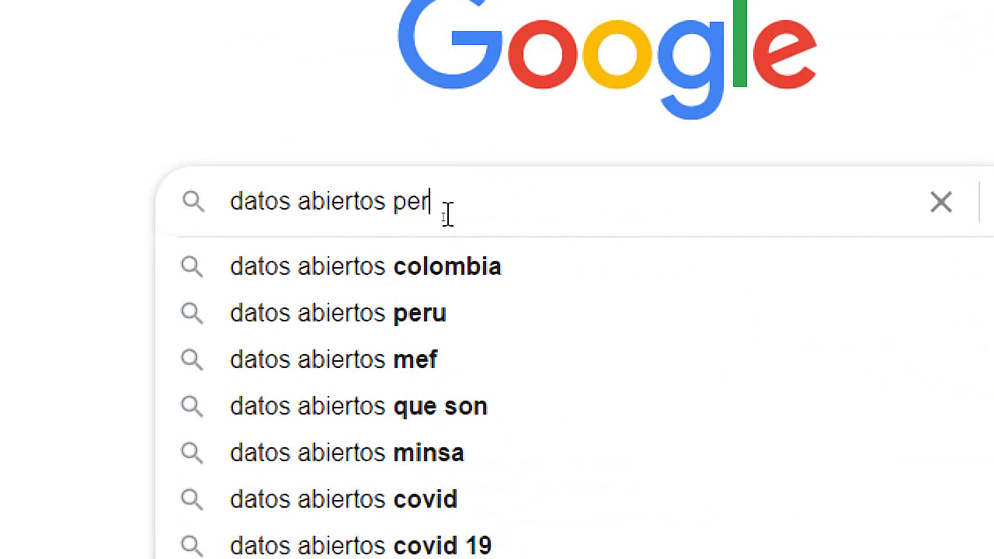
type("ú")
key("Return")
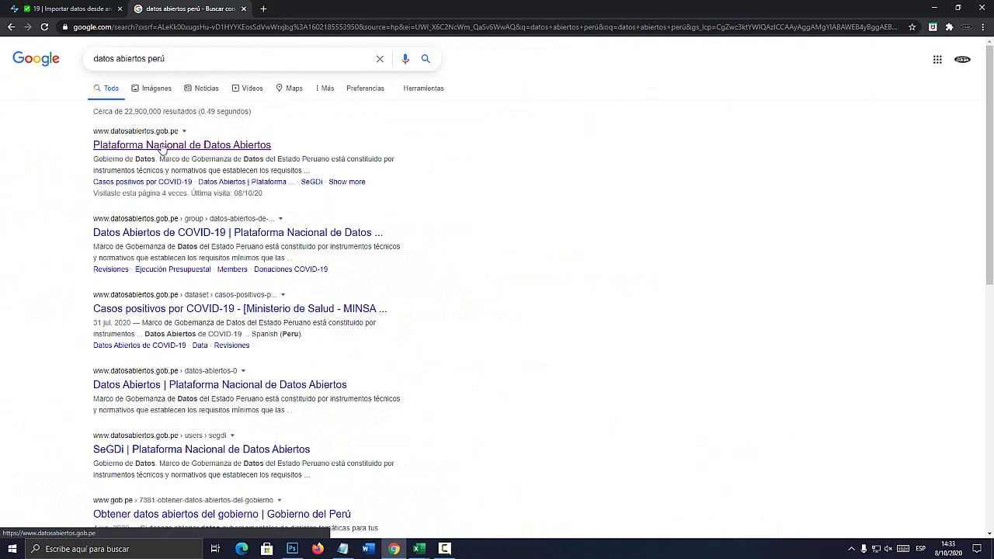
Open the Plataforma Nacional de Datos Abiertos result, browse its 4773 distributions, then open a blank tab.
left_click(162, 146)
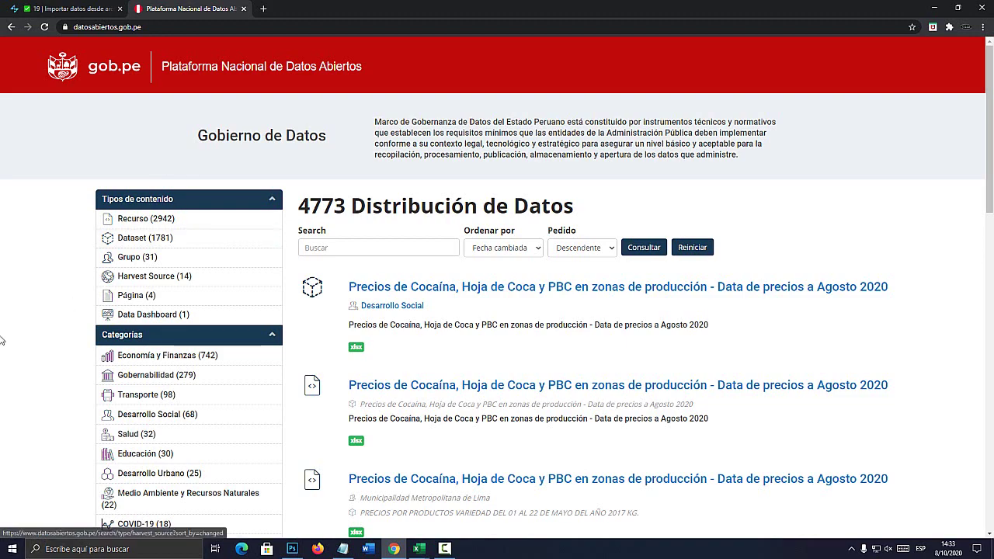
scroll(385, 374, "down", 2)
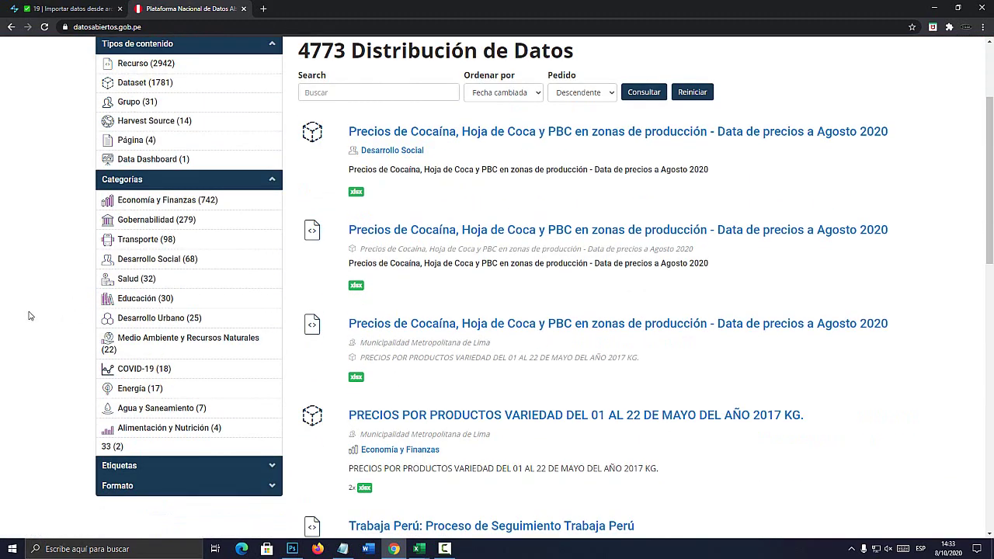
scroll(29, 316, "down", 2)
scroll(30, 317, "up", 3)
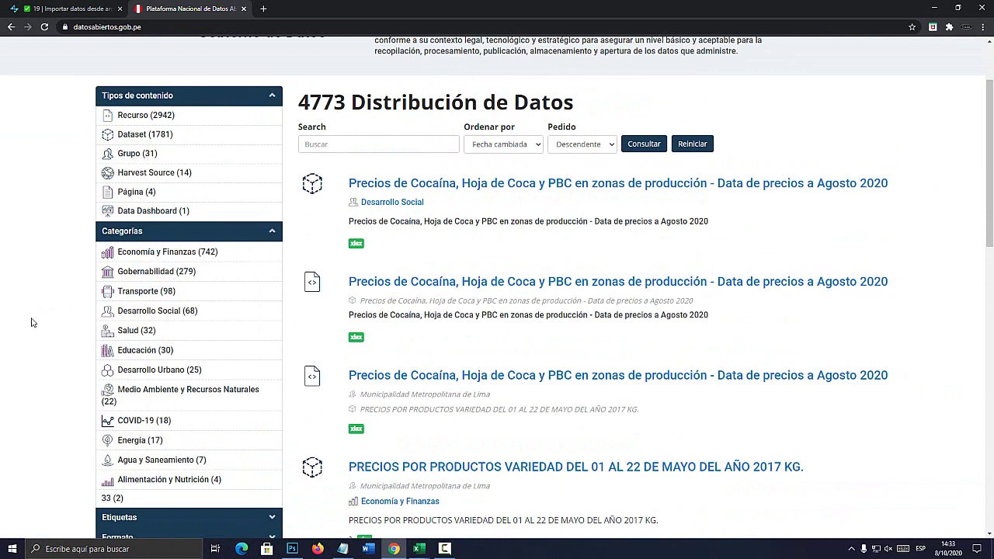
left_click(264, 8)
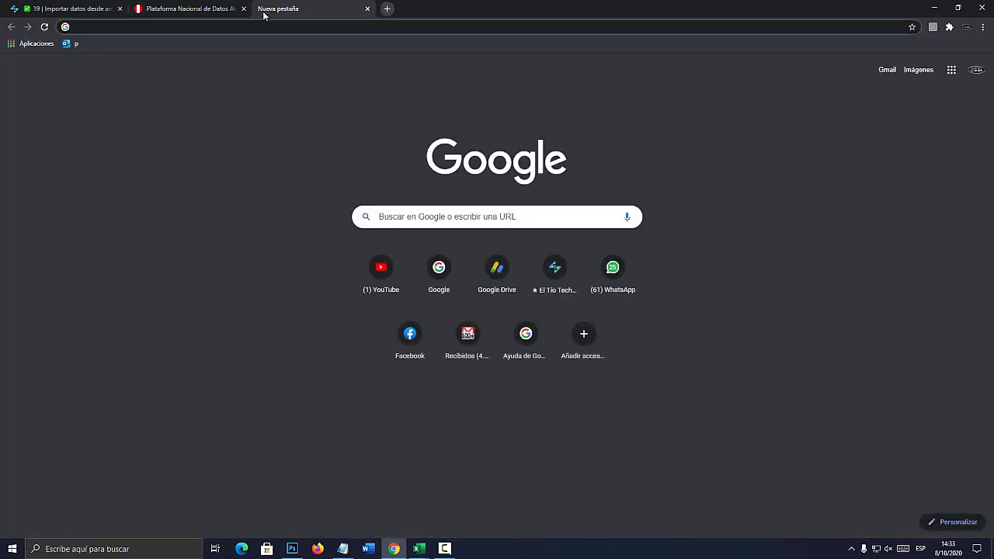
Search Google for 'datos abiertos méxico', then switch back to the Peruvian portal tab.
type("google")
key("Return")
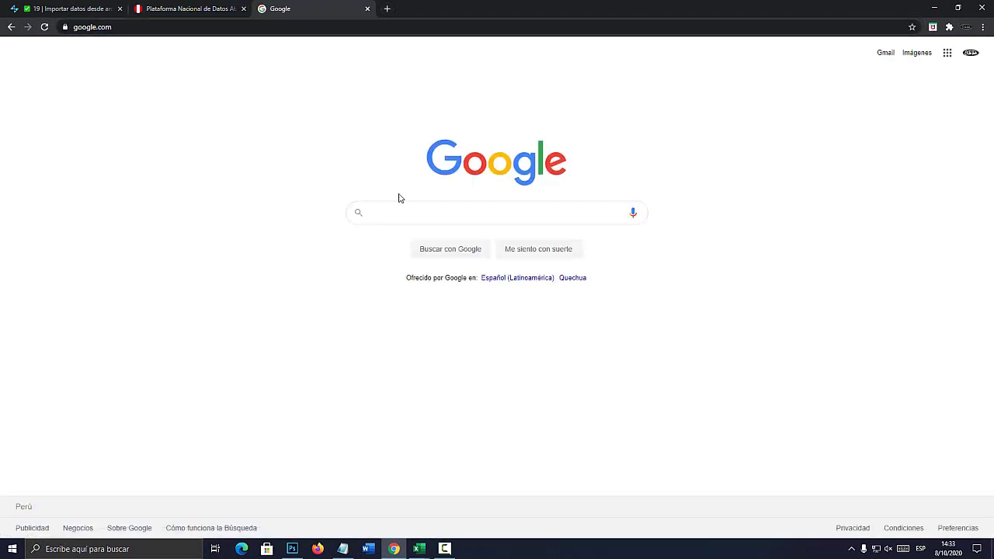
left_click(402, 210)
type("datos a")
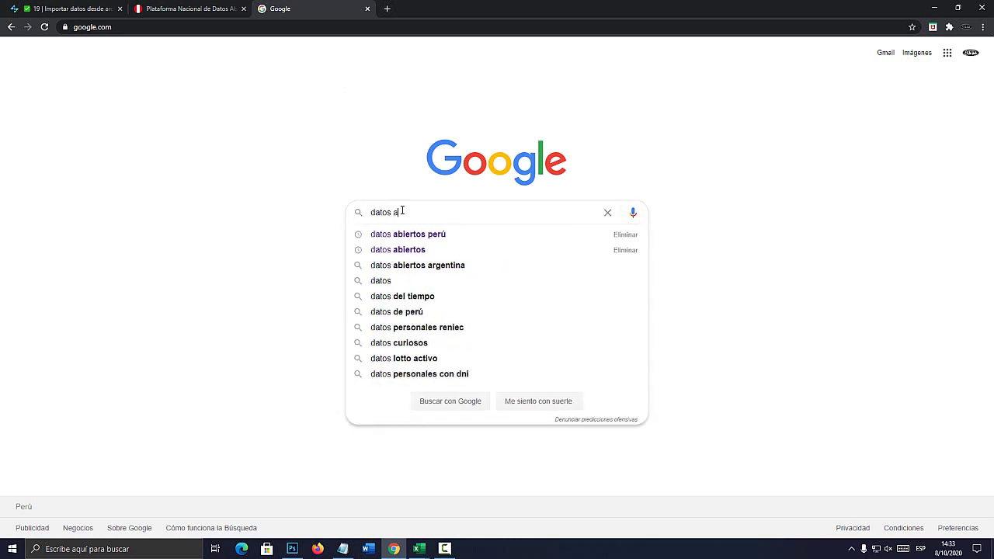
type("biertos méxi")
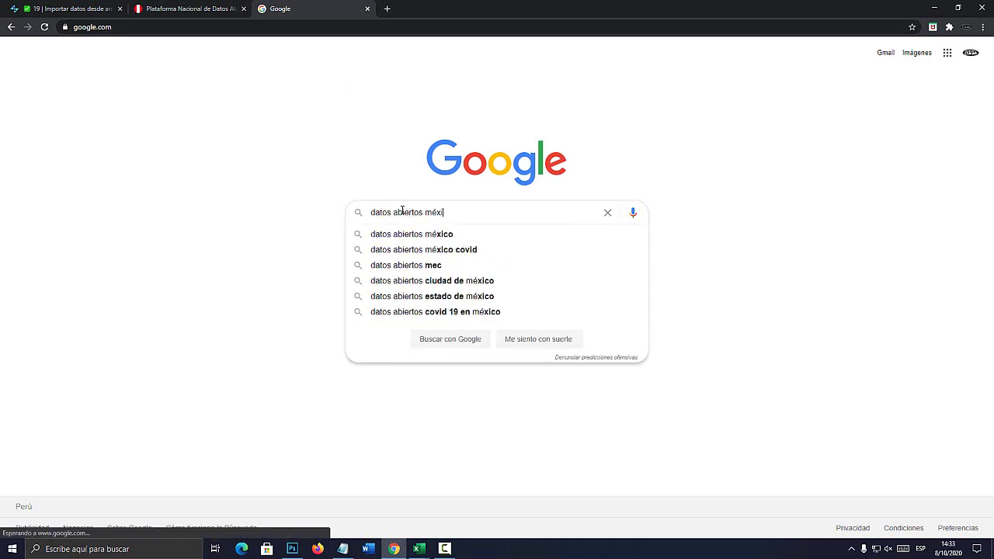
type("co")
key("Return")
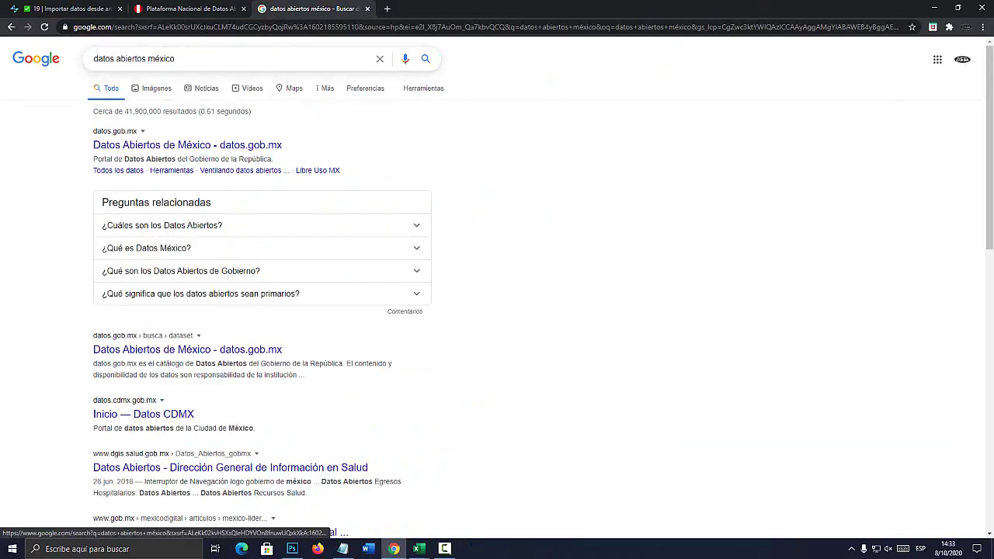
left_click(190, 9)
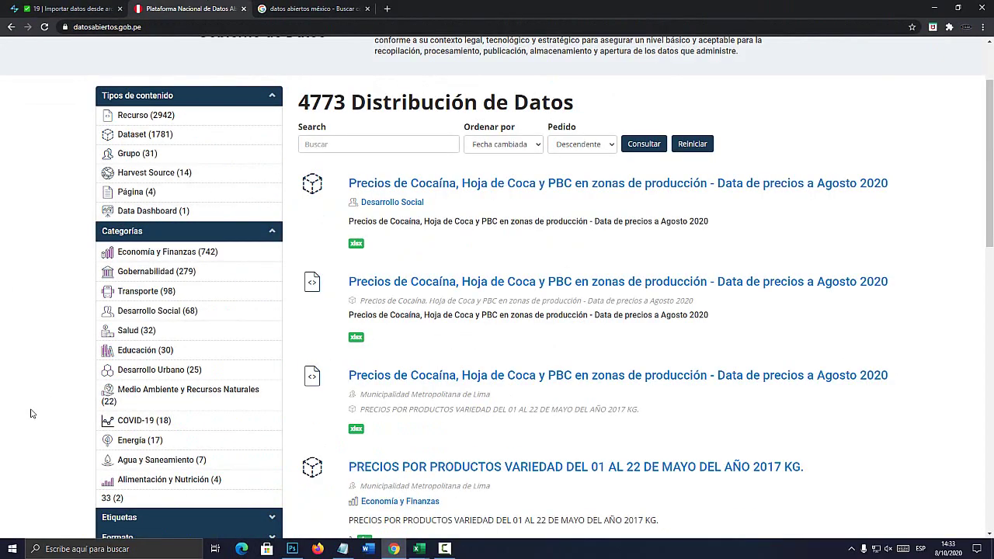
Scroll through the portal's dataset listing and expand the list of dataset formats.
scroll(25, 415, "down", 1)
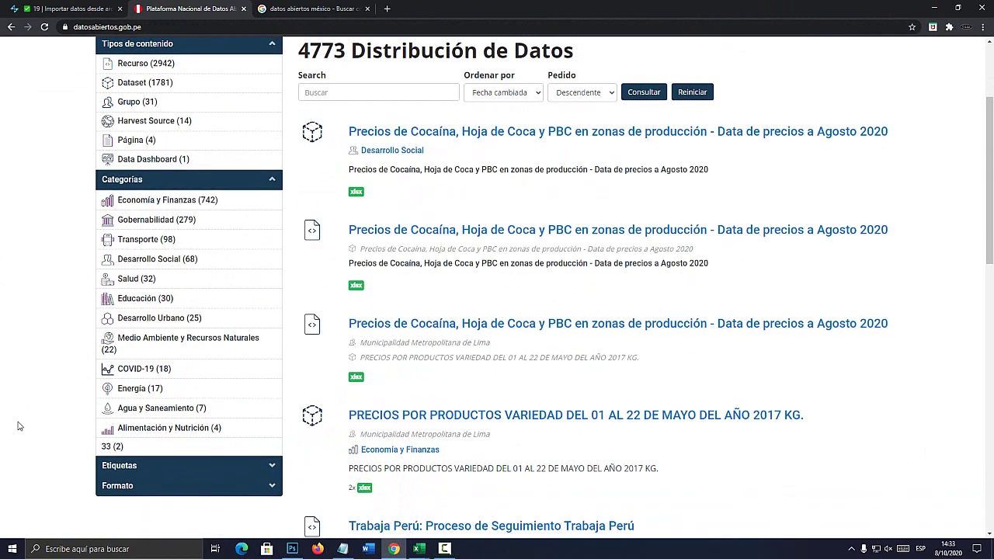
scroll(36, 479, "down", 2)
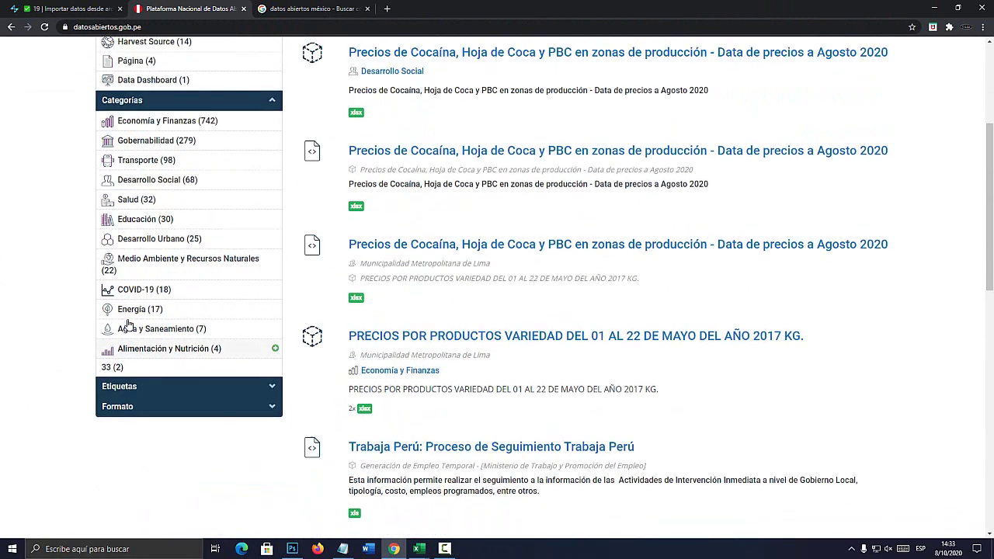
scroll(126, 326, "up", 5)
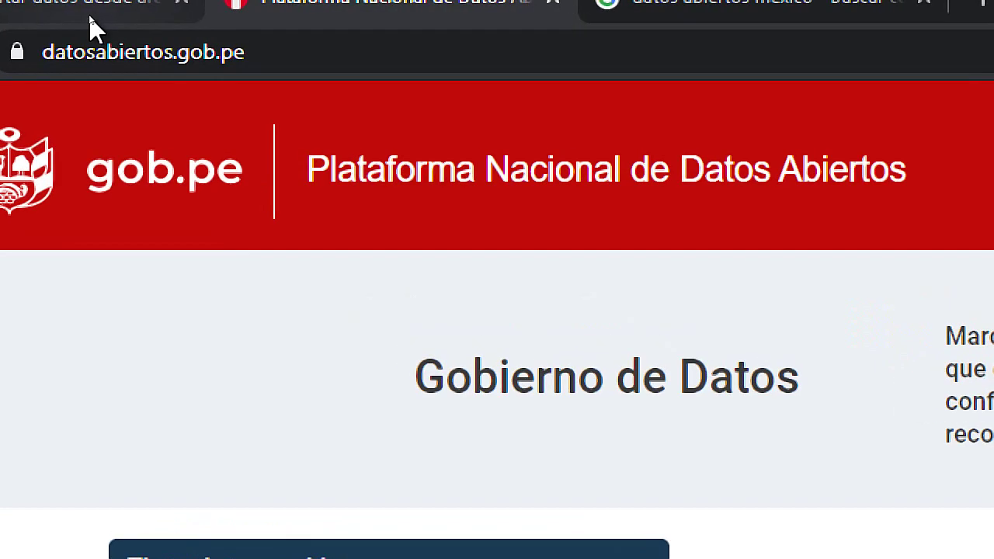
scroll(3, 354, "down", 1)
scroll(140, 378, "down", 3)
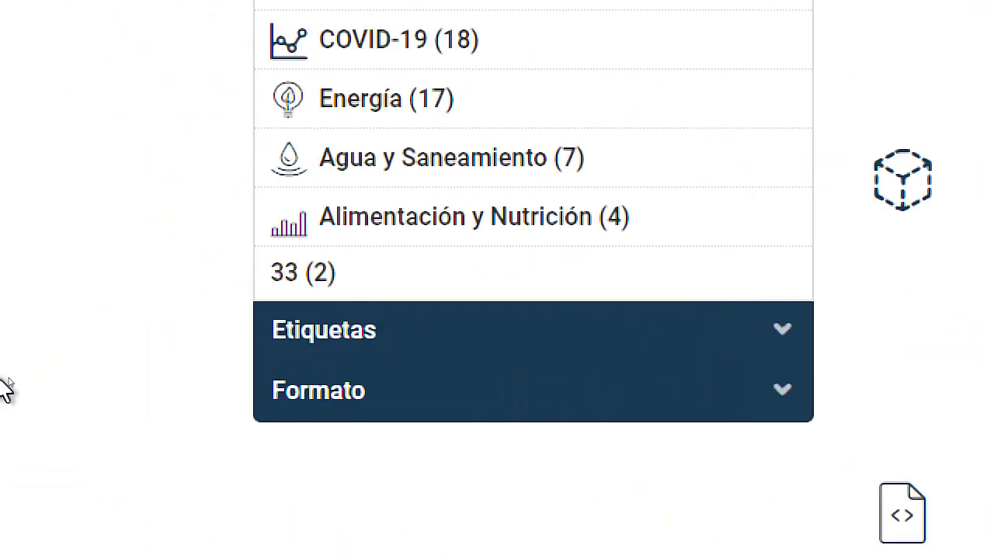
left_click(706, 399)
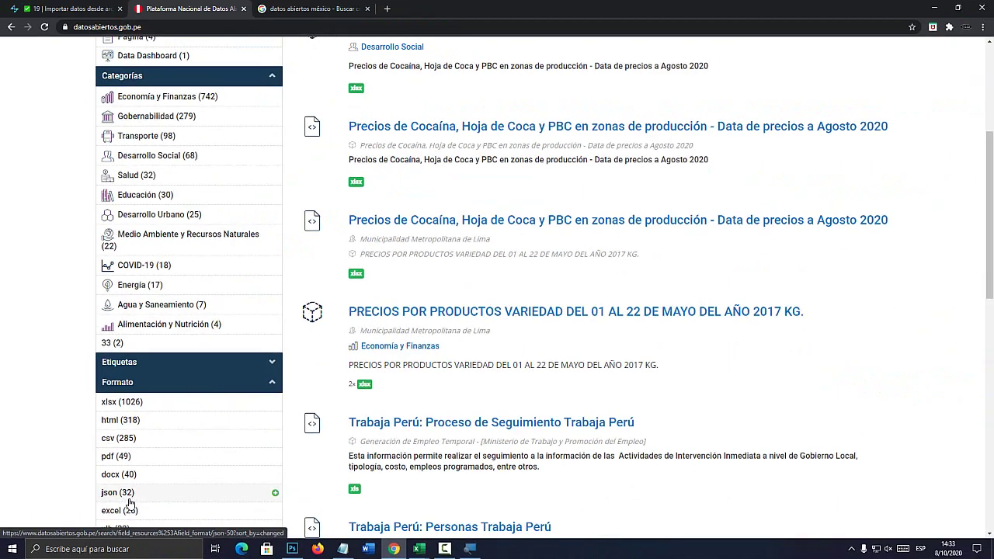
Filter datasets to XML and open the Declaración Jurada de Interés dataset.
scroll(130, 489, "down", 3)
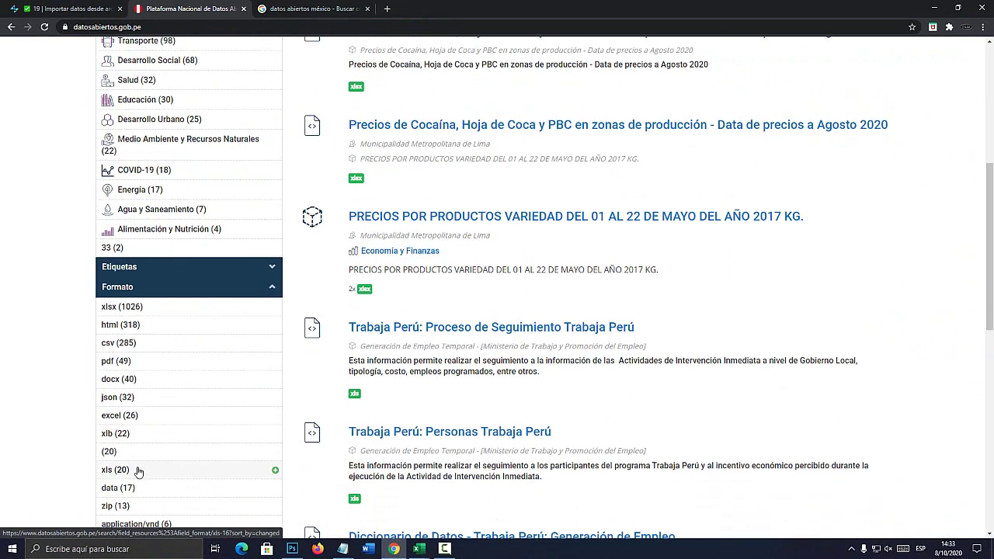
scroll(136, 450, "down", 3)
scroll(132, 412, "up", 1)
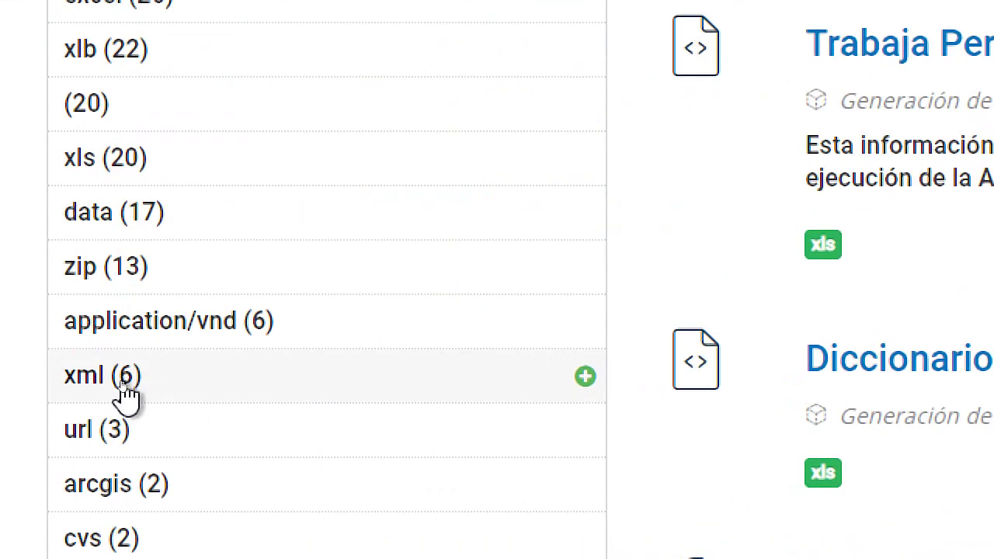
left_click(121, 382)
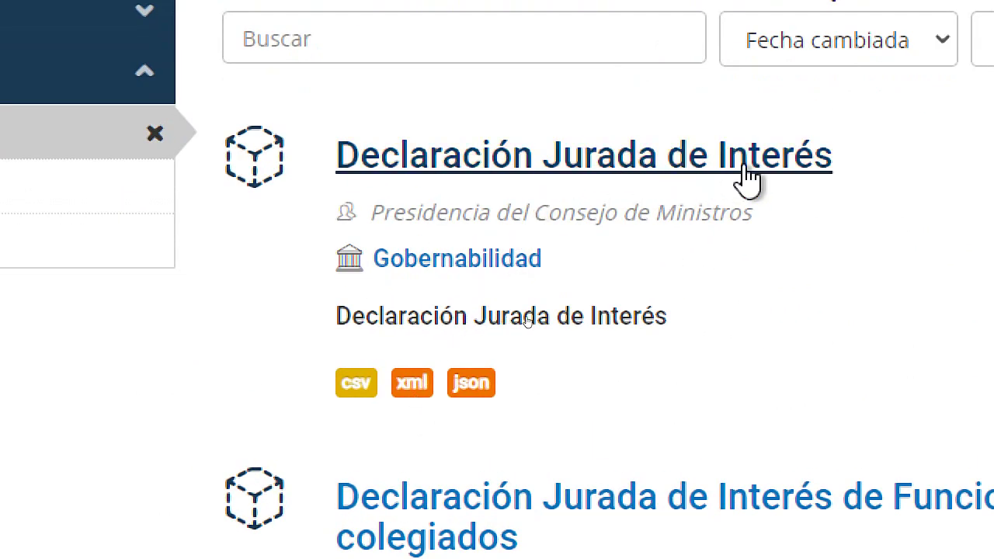
left_click(411, 386)
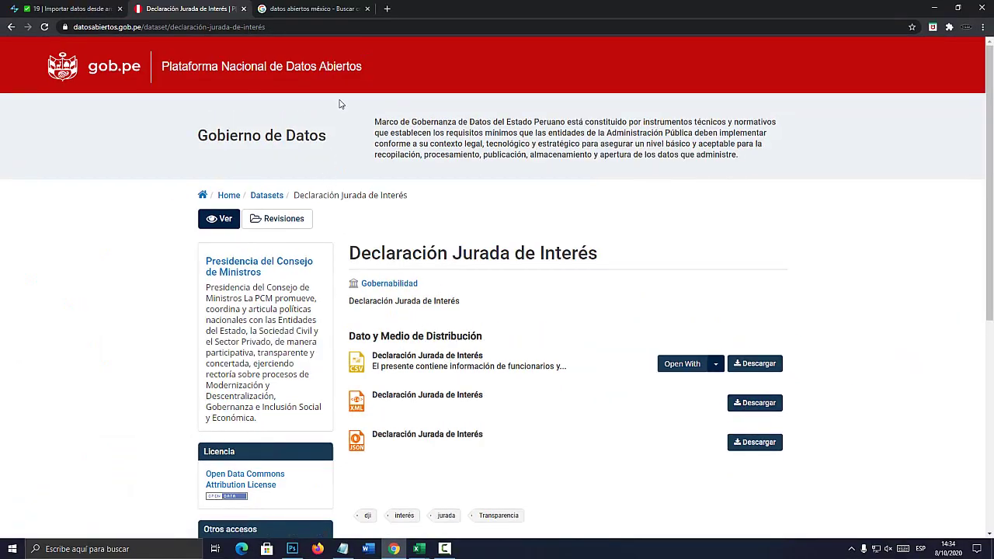
Minimize Chrome, go to the desktop, and open Capitulo 19 with Access.mdb selected.
left_click(934, 7)
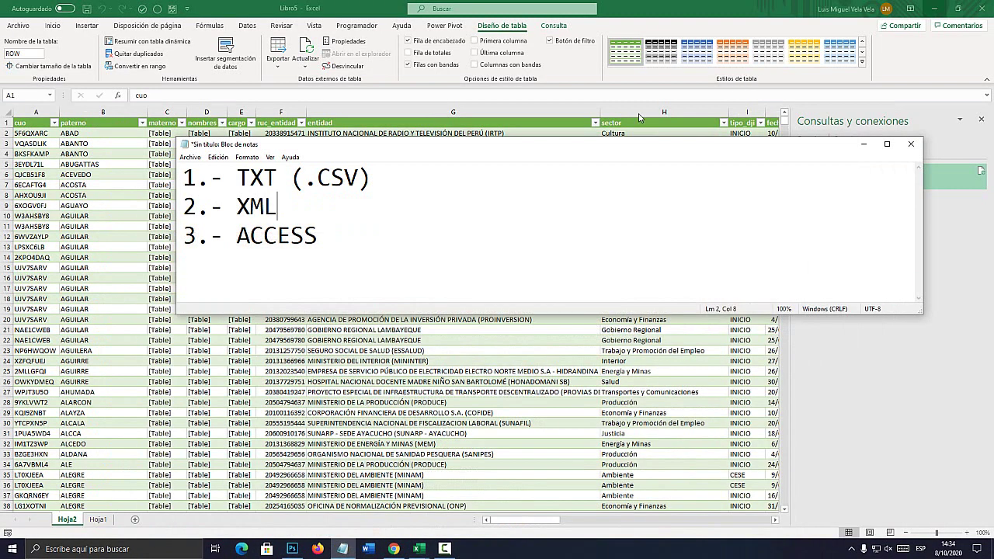
key("super+d")
double_click(581, 179)
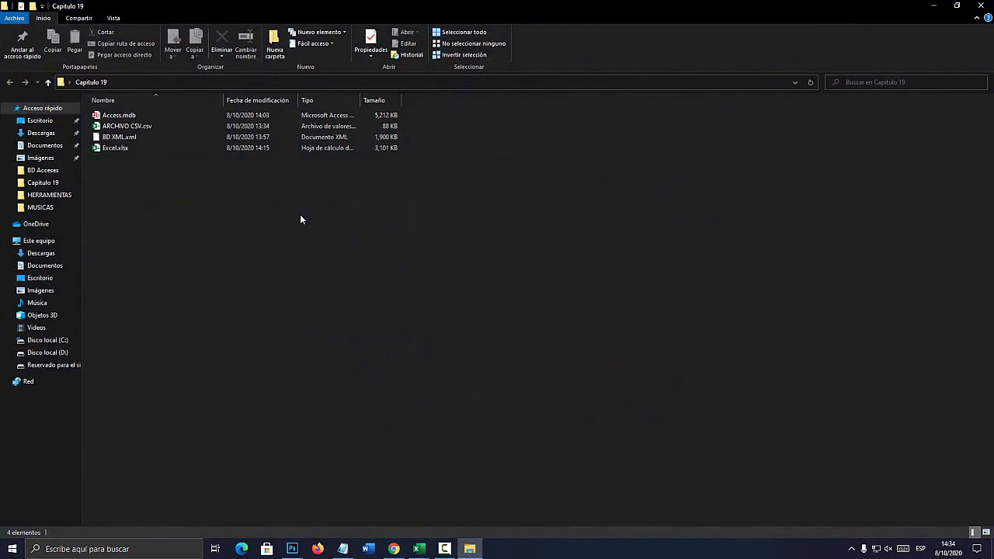
left_click(113, 149)
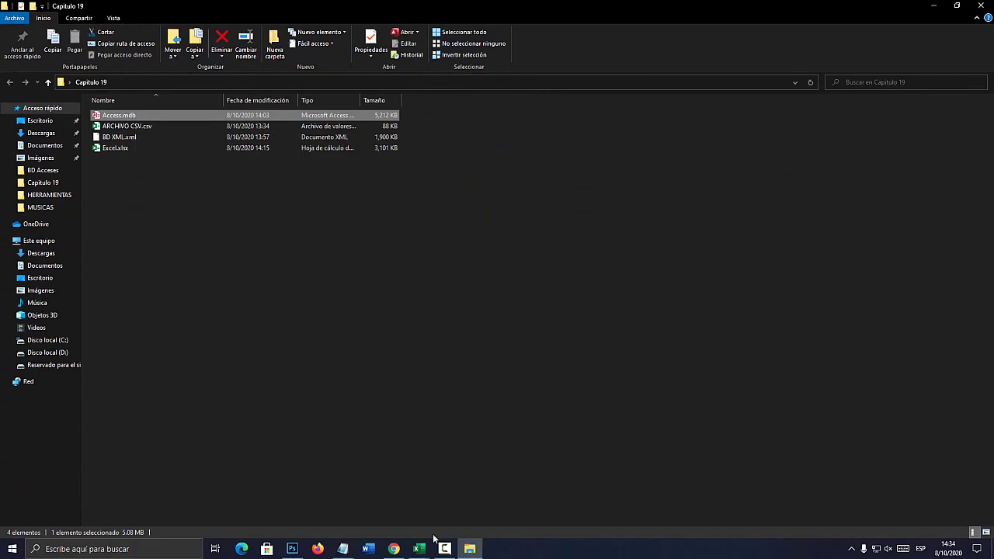
Launch Excel from the taskbar search and create the blank workbook Libro6.
left_click(932, 5)
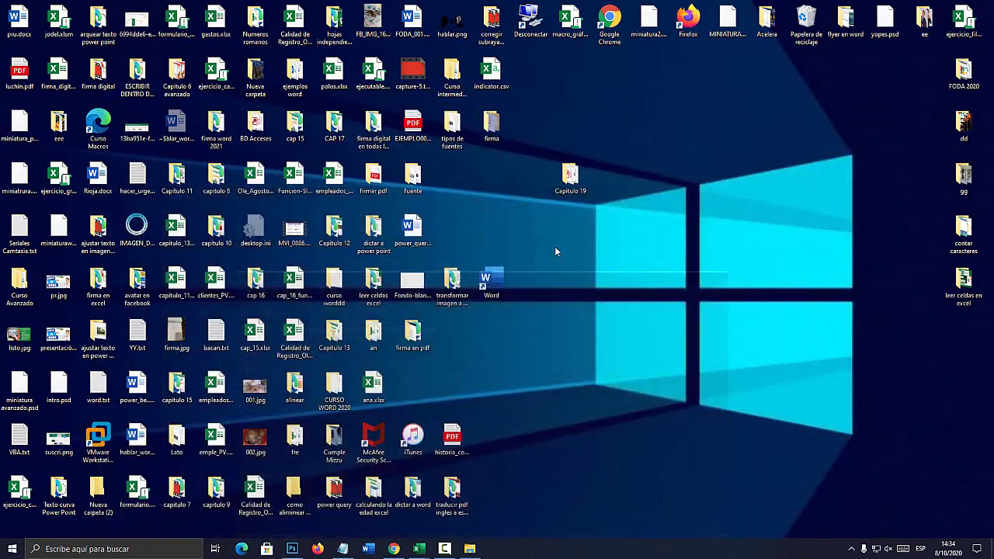
mouse_move(419, 549)
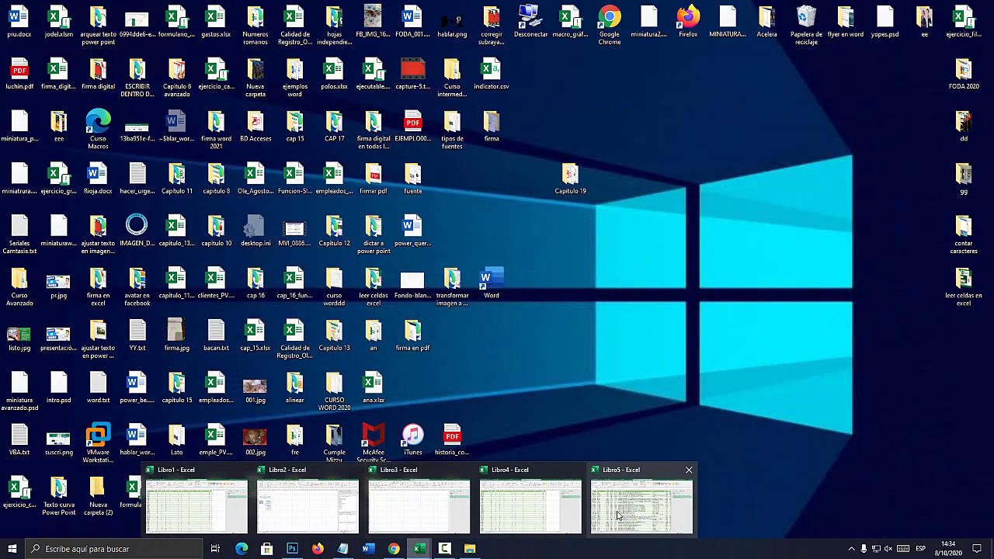
left_click(162, 548)
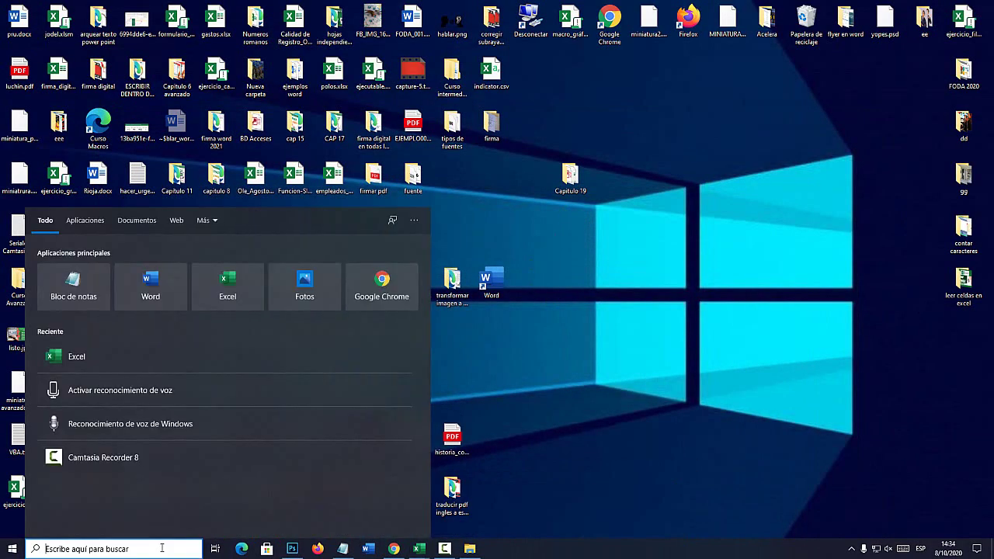
type("excel")
key("Escape")
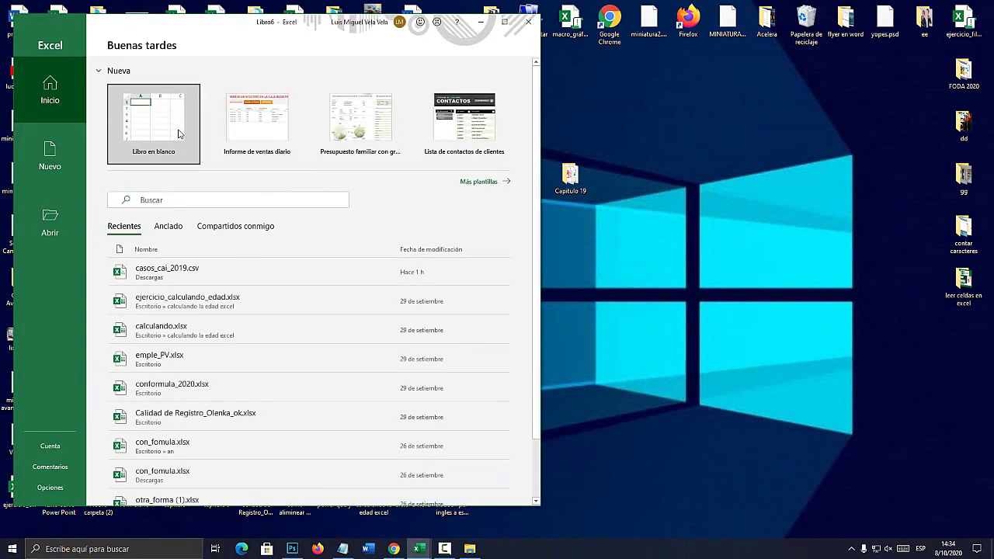
left_click(162, 128)
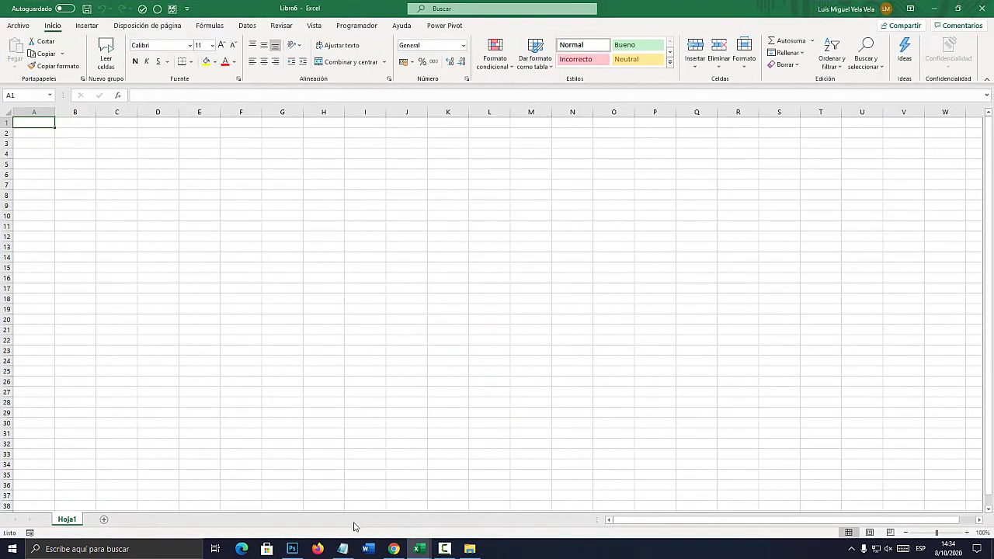
Highlight the ACCESS line in the Notepad list, then return to Excel.
left_click(342, 548)
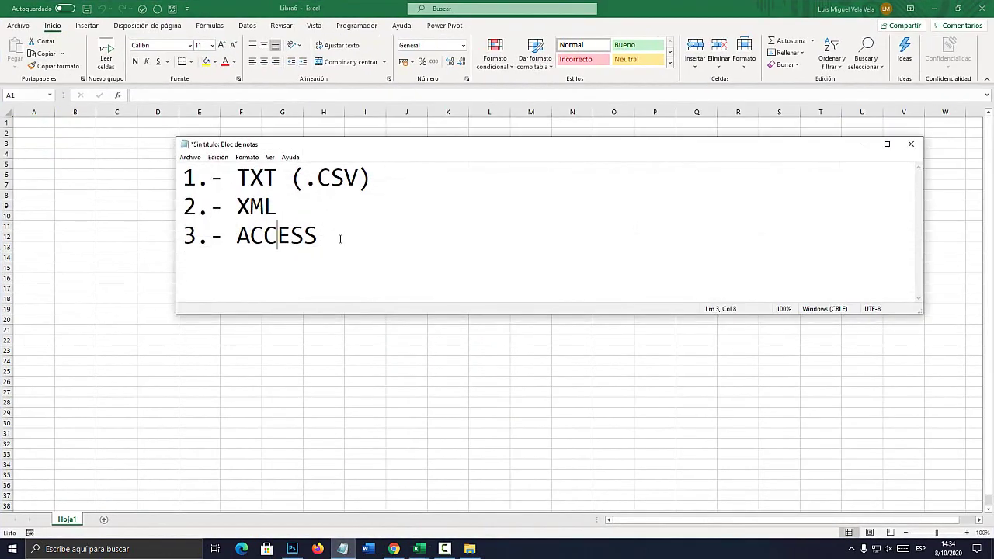
left_click_drag(339, 239, 183, 237)
left_click_drag(350, 247, 183, 237)
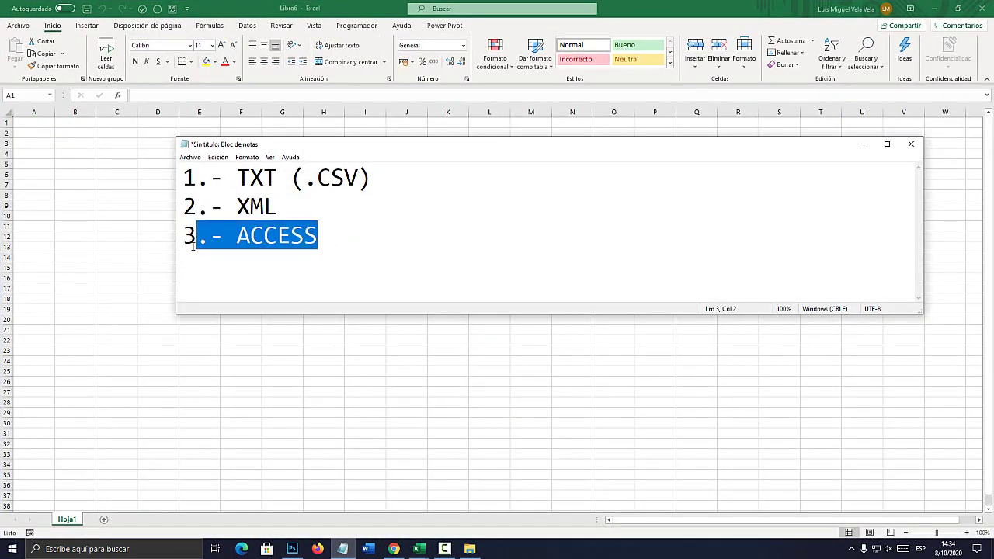
left_click(207, 16)
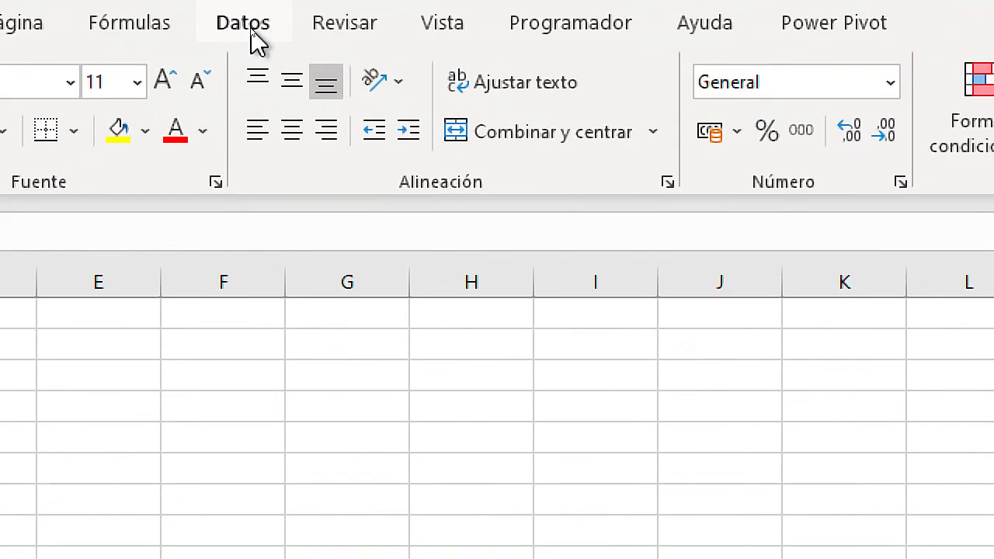
Use Datos > Obtener datos > Desde una base de datos de Access to open Access.mdb.
left_click(250, 30)
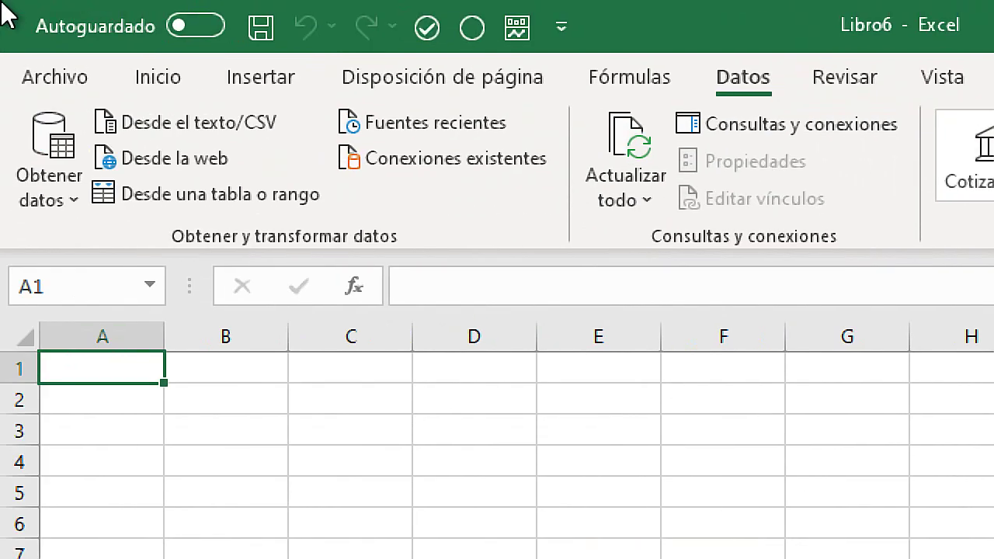
left_click(55, 189)
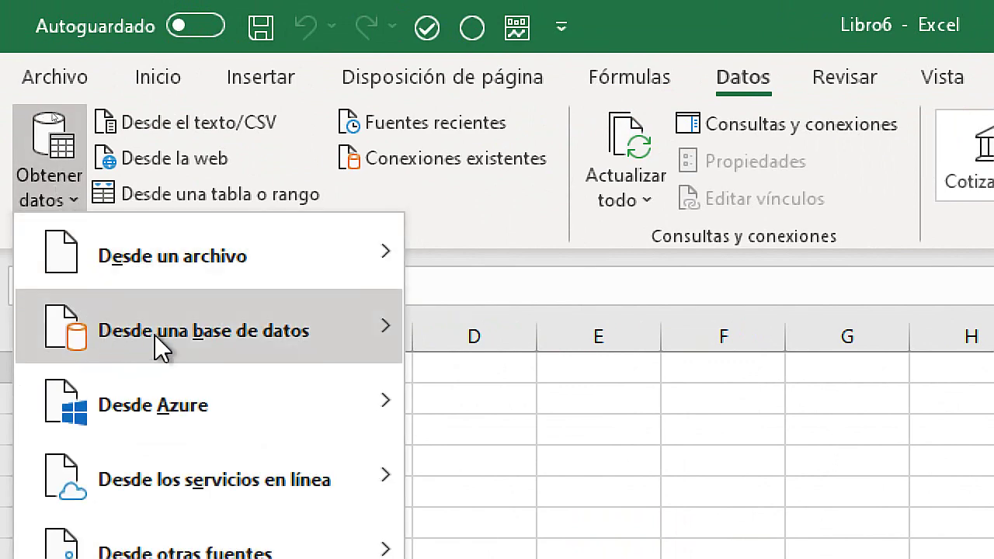
mouse_move(159, 338)
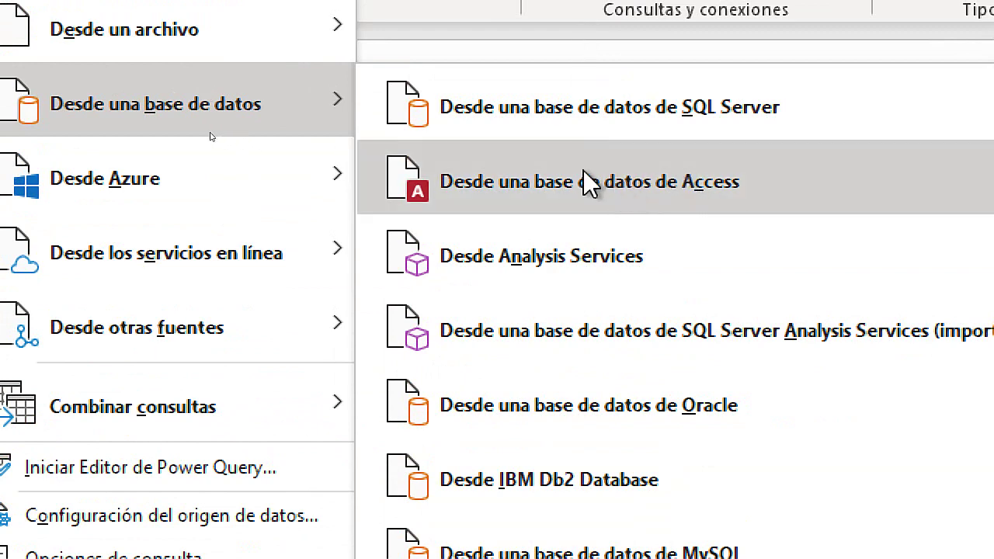
left_click(605, 180)
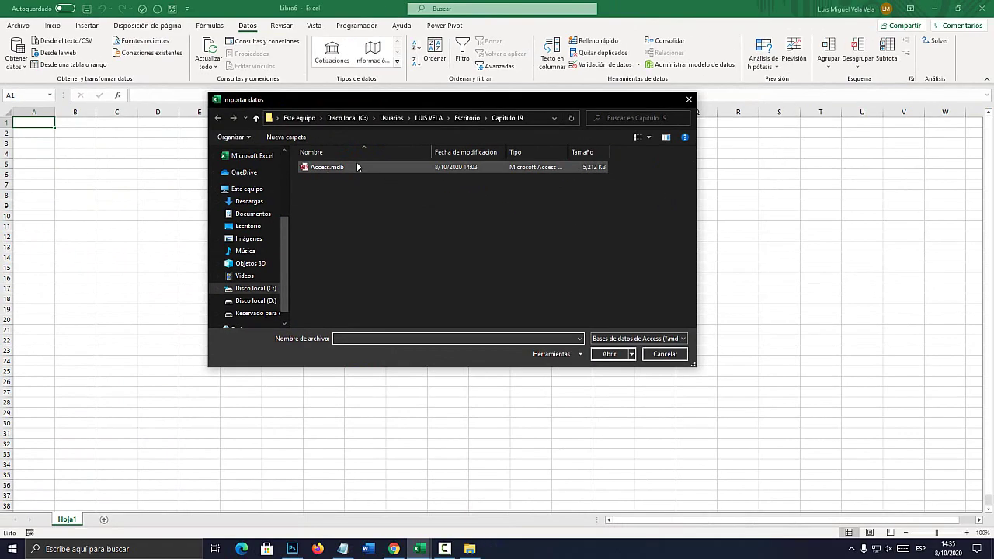
left_click(337, 169)
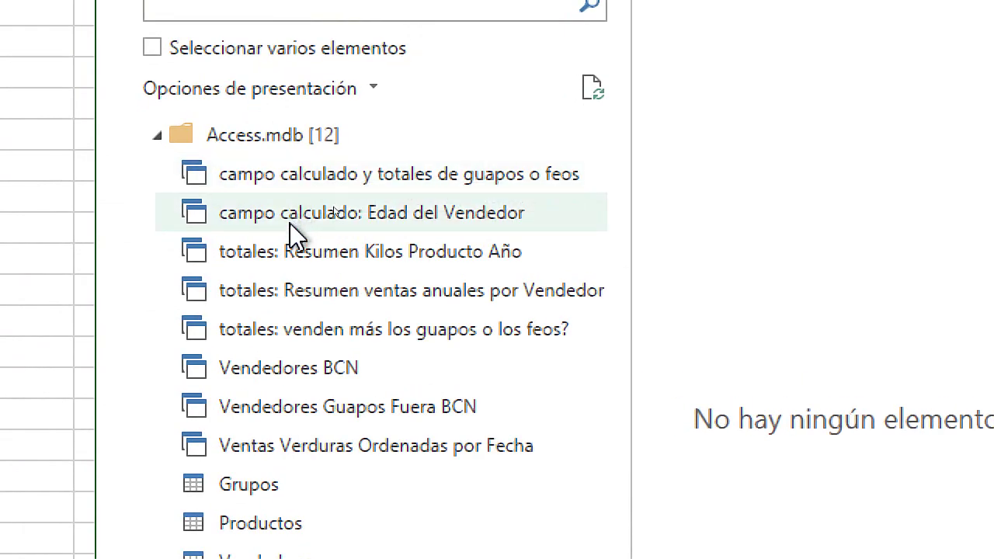
Preview the Ventas, Vendedores, Productos and Grupos tables, then load Ventas.
left_click(253, 446)
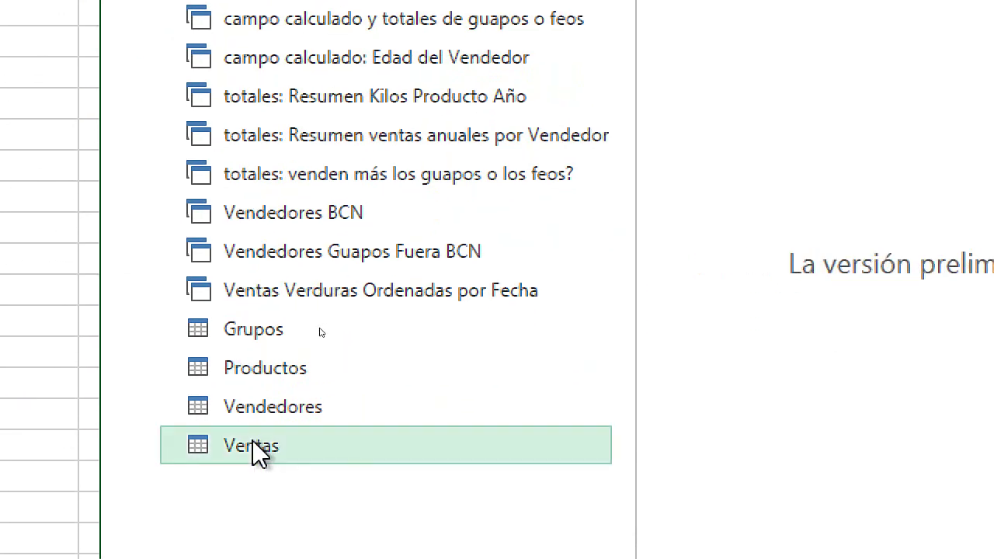
left_click(261, 407)
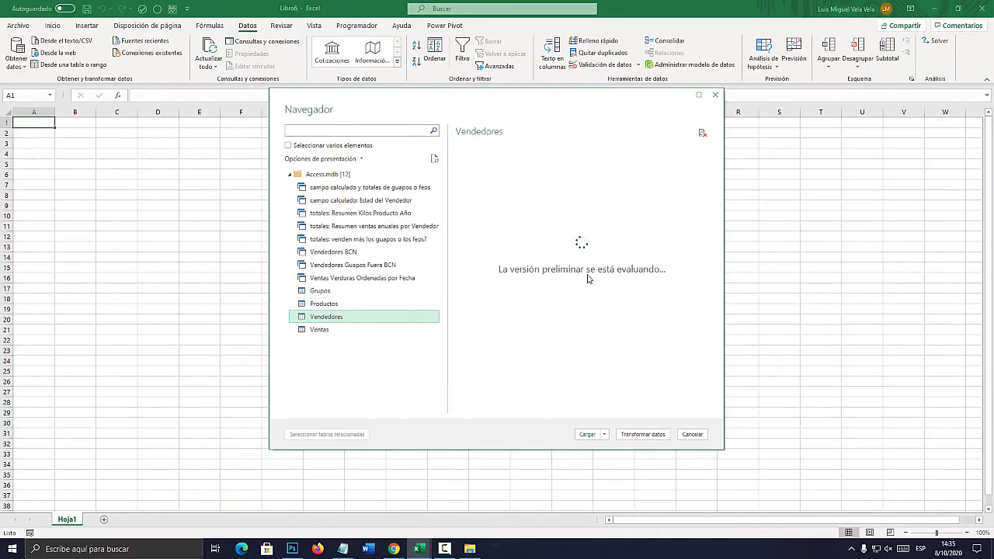
left_click(321, 329)
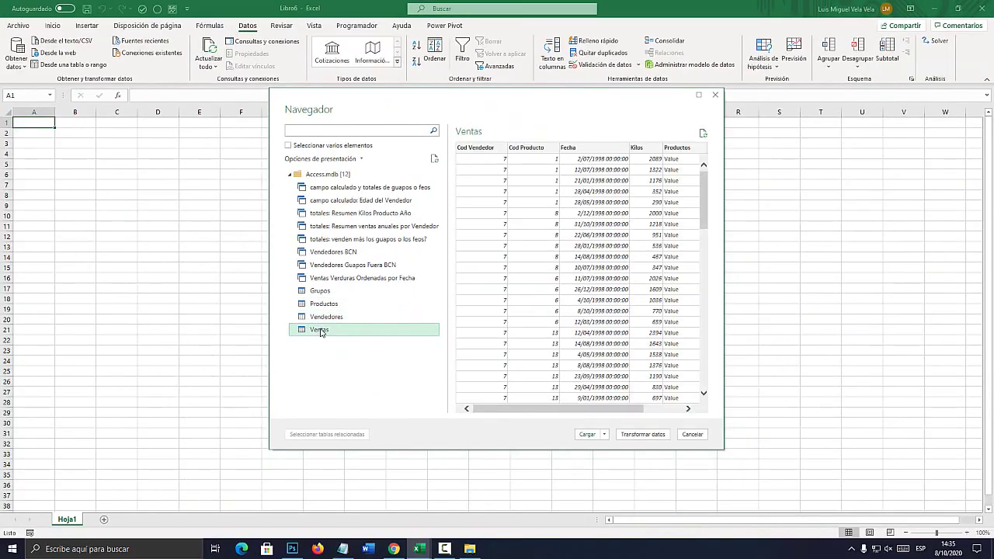
left_click(326, 320)
left_click(333, 307)
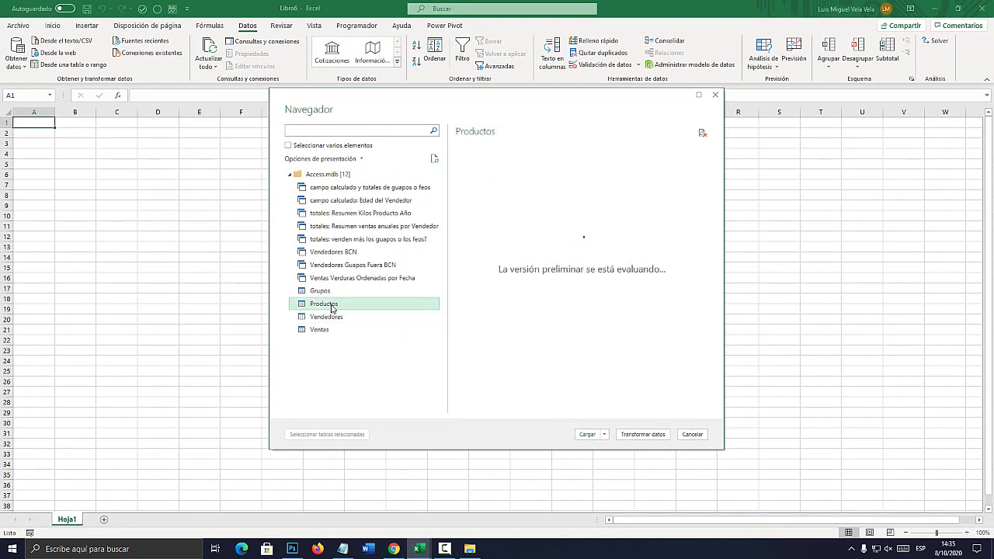
left_click(321, 290)
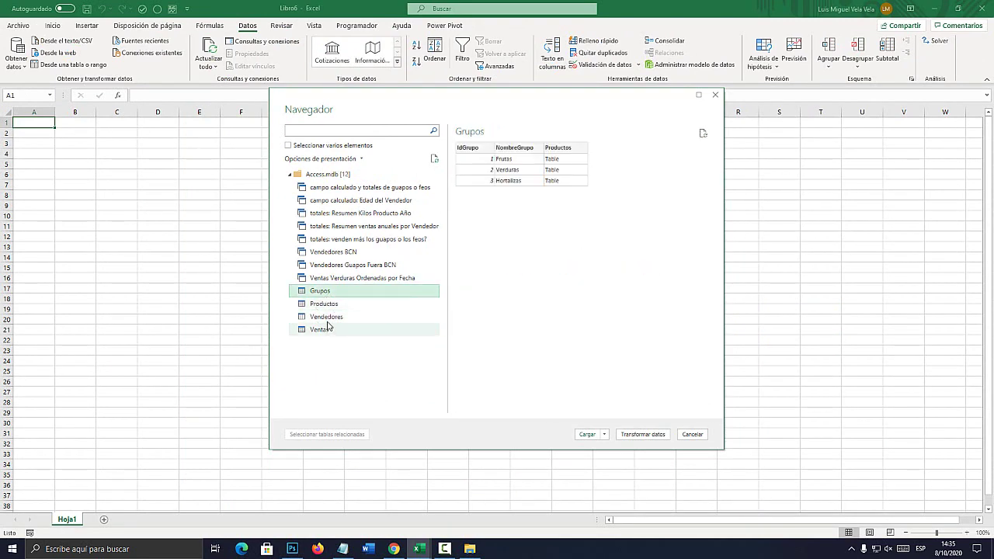
left_click(333, 318)
left_click(320, 329)
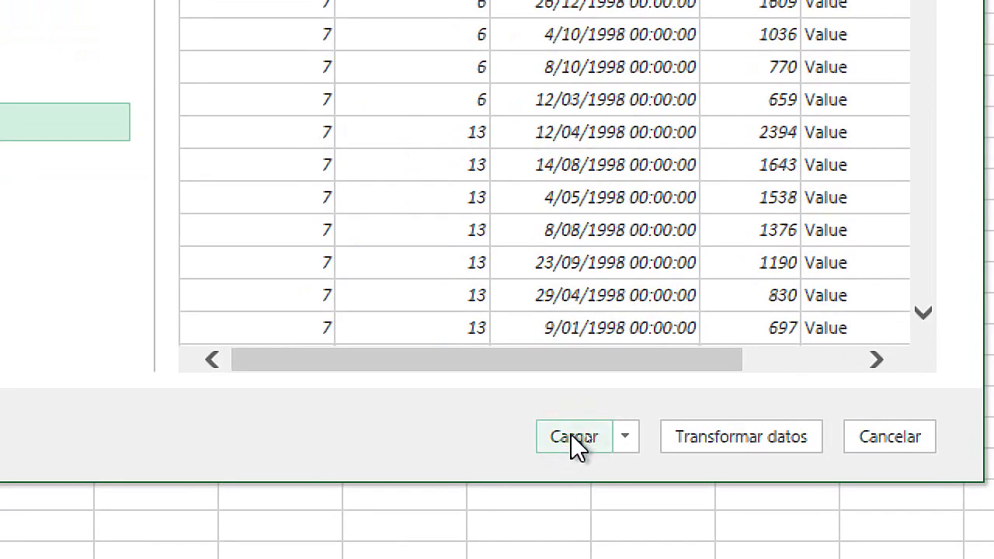
left_click(588, 435)
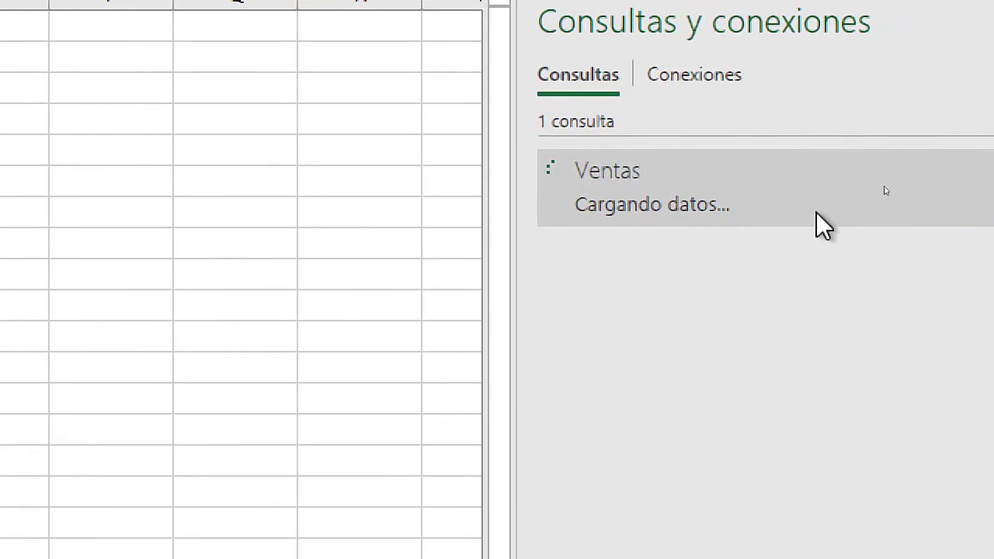
Check the 4,998-row Ventas table on Hoja2 and briefly review its query in Power Query Editor.
mouse_move(704, 204)
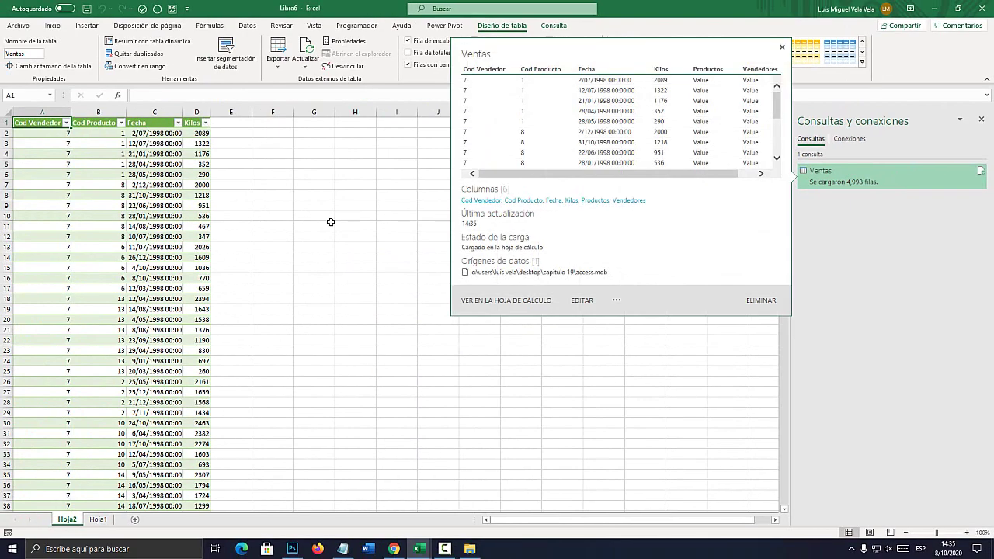
left_click(258, 219)
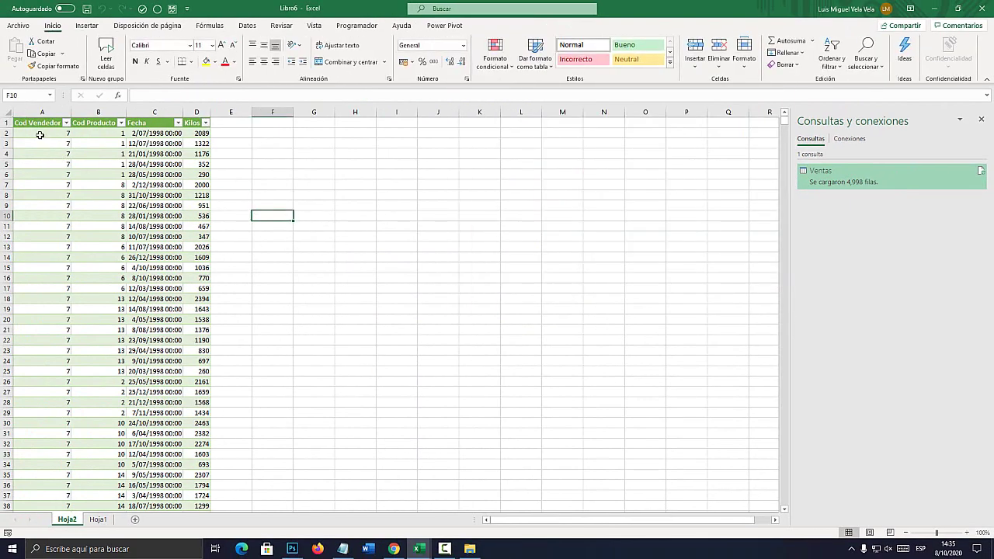
left_click_drag(39, 123, 206, 505)
left_click(329, 361)
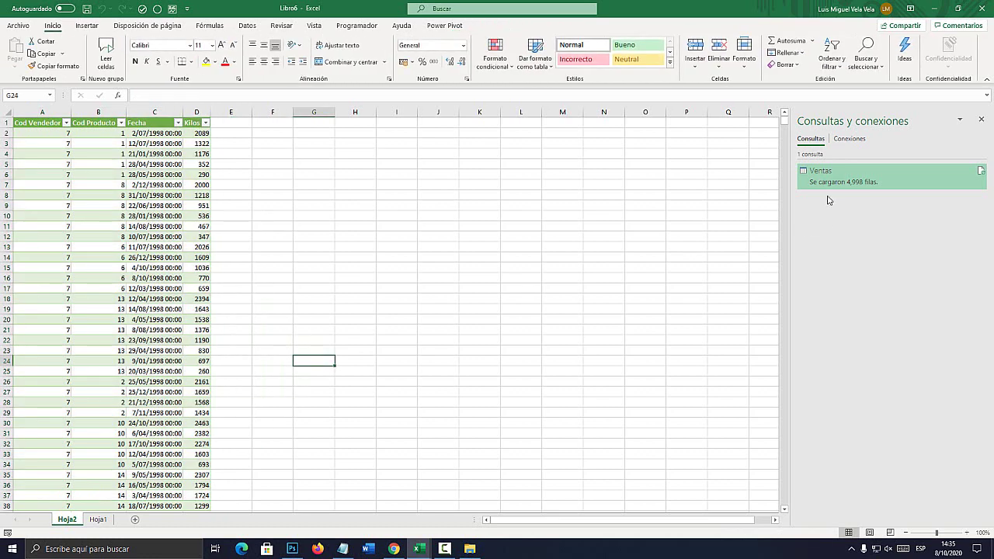
double_click(837, 184)
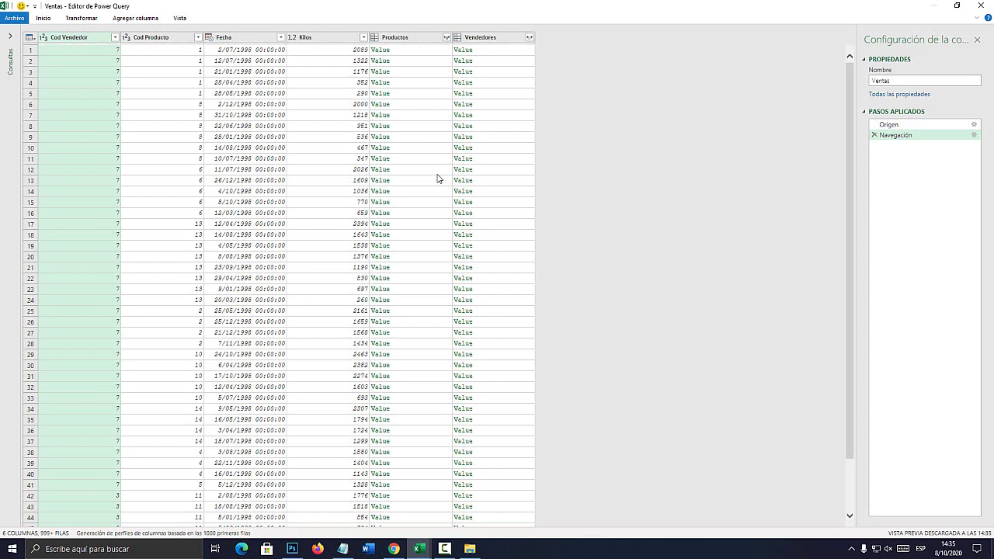
left_click(978, 10)
Launch Excel again and create a new blank workbook, Libro7.
left_click(147, 549)
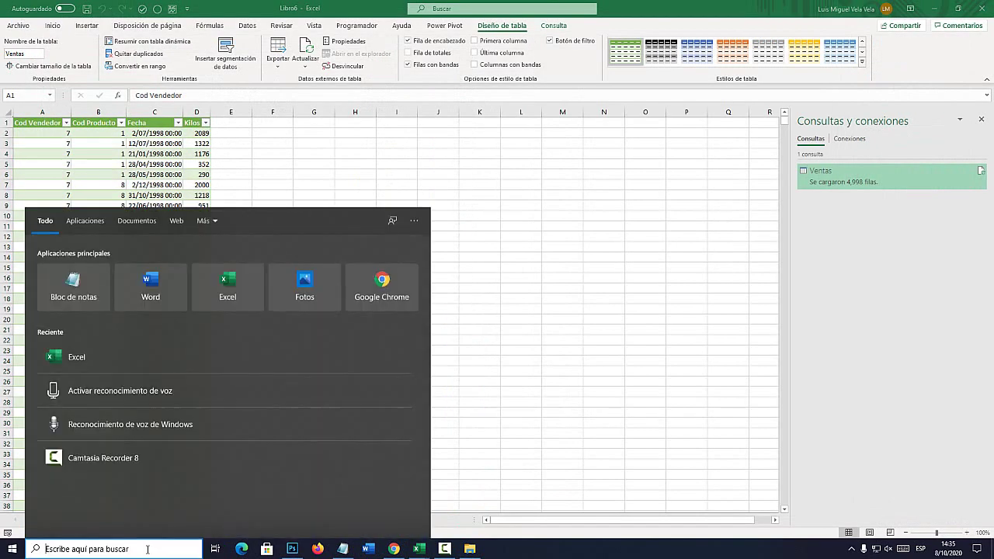
type("excel")
left_click(621, 196)
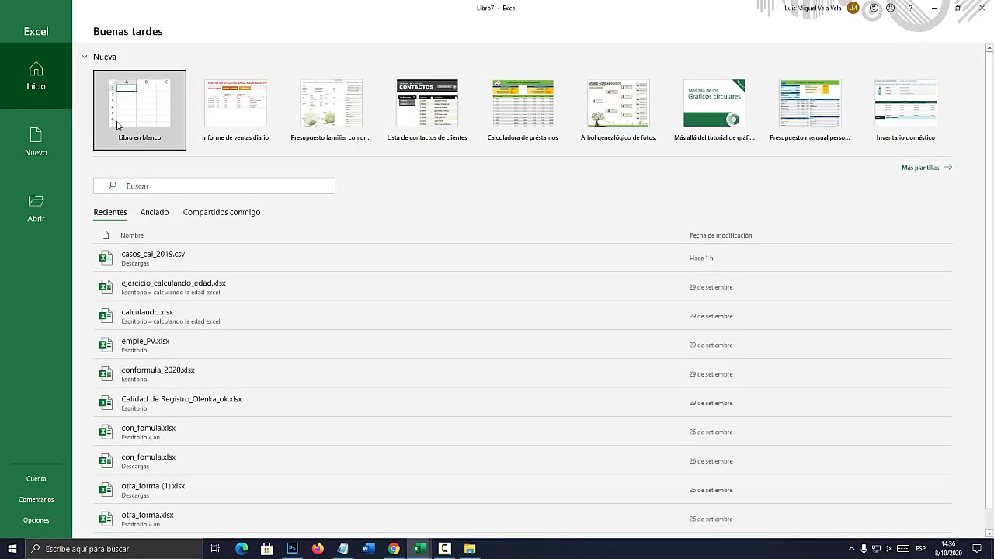
left_click(116, 123)
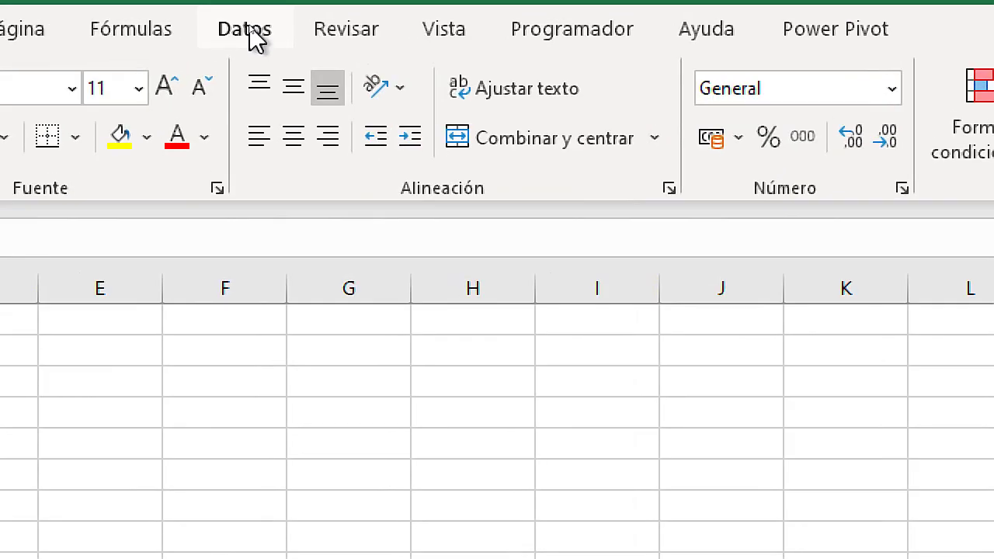
Choose Datos > Obtener datos > Desde un archivo > Desde un libro.
left_click(250, 28)
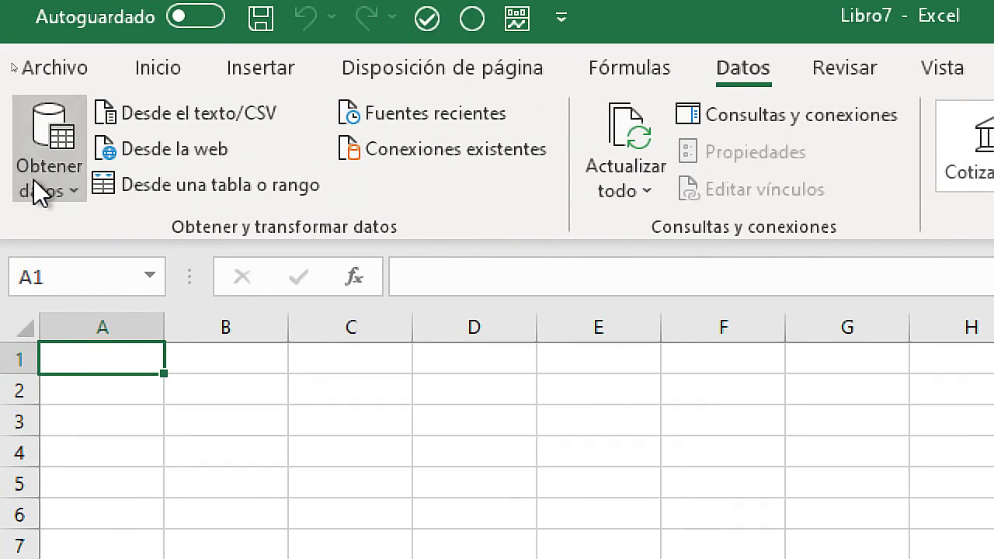
left_click(43, 190)
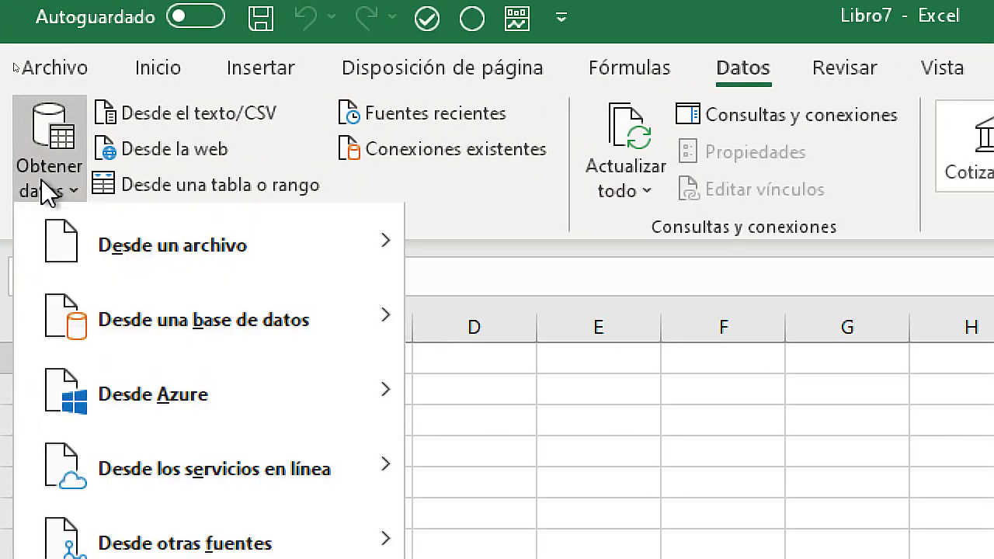
mouse_move(176, 245)
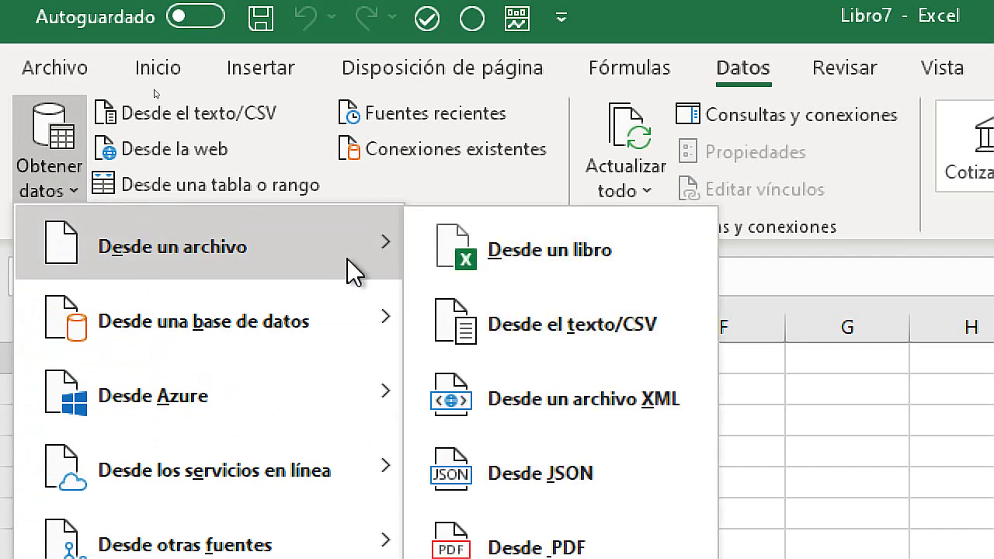
left_click(569, 268)
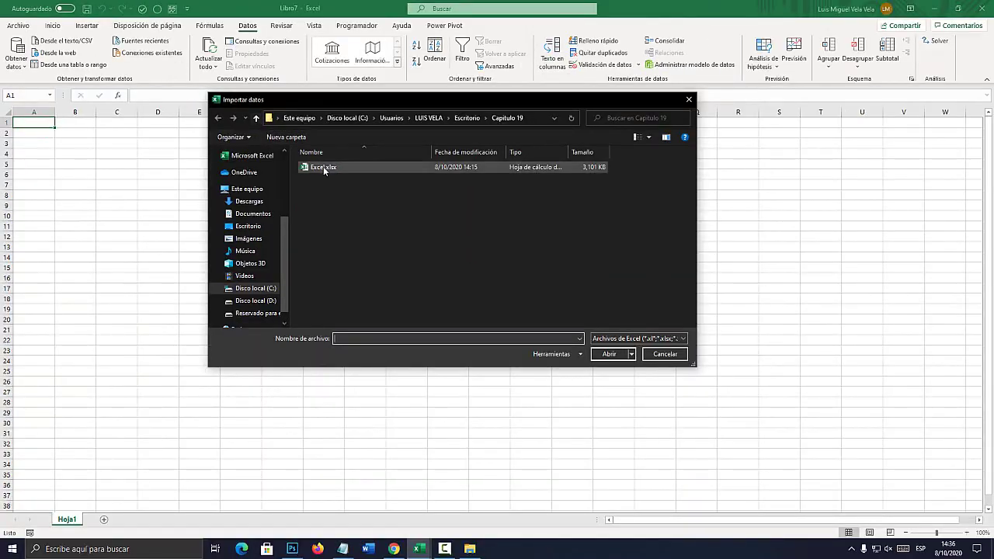
Import Excel.xlsx and load its vw_ReportePersonasMEF table onto a new sheet as a table.
left_click(326, 170)
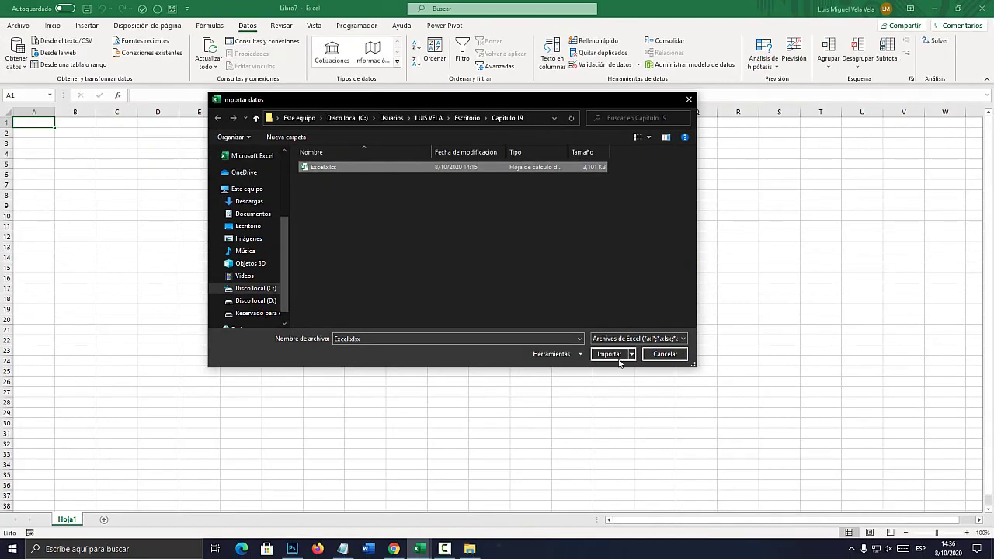
left_click(605, 355)
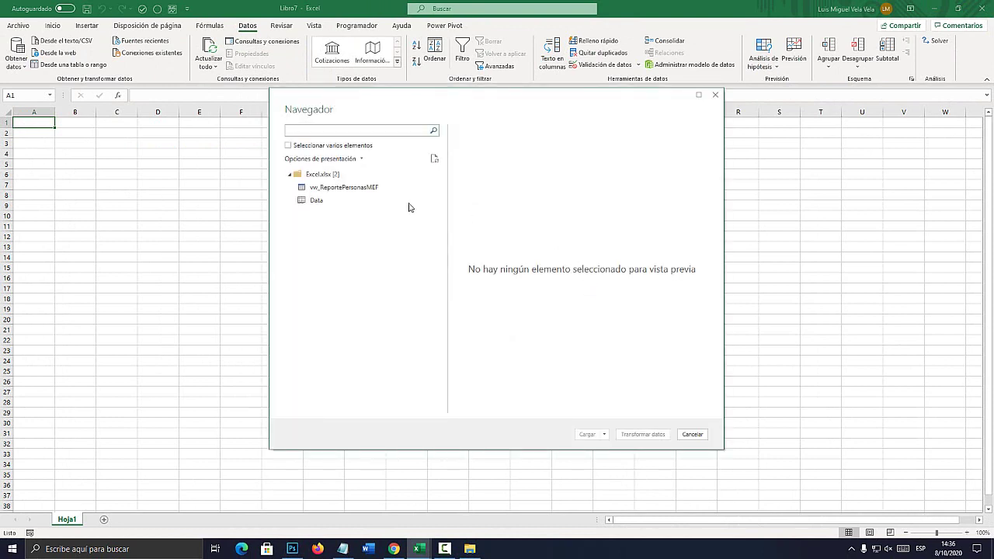
left_click(350, 194)
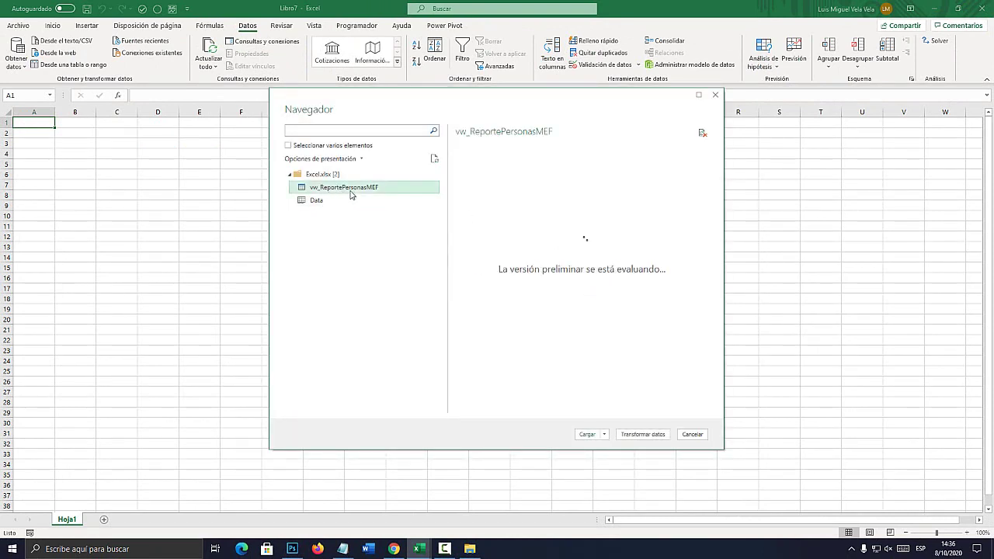
left_click(339, 200)
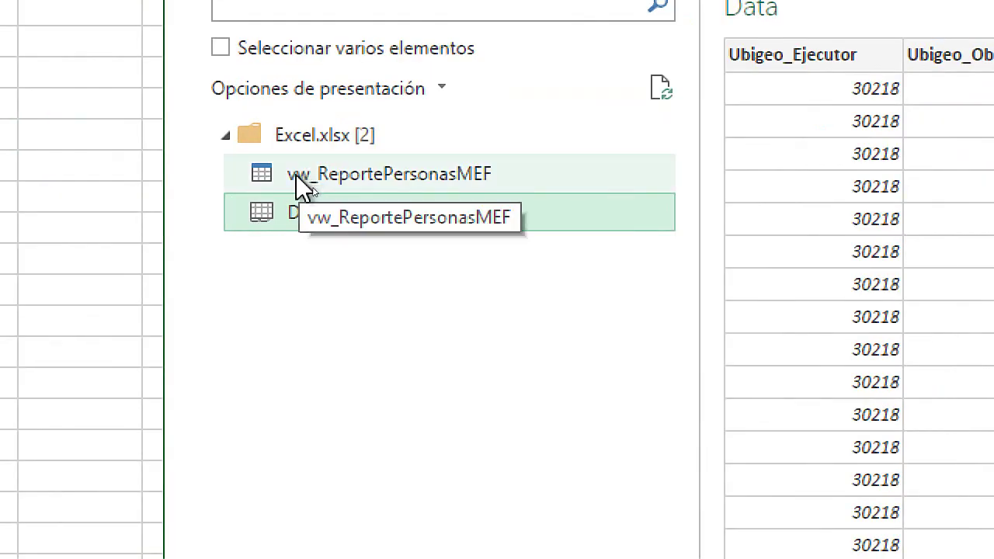
left_click(296, 175)
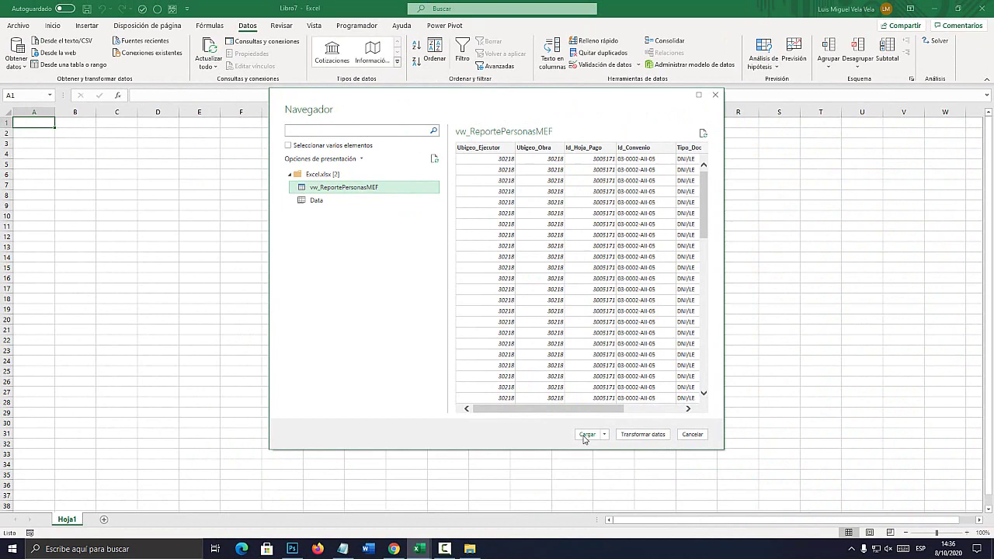
left_click(586, 435)
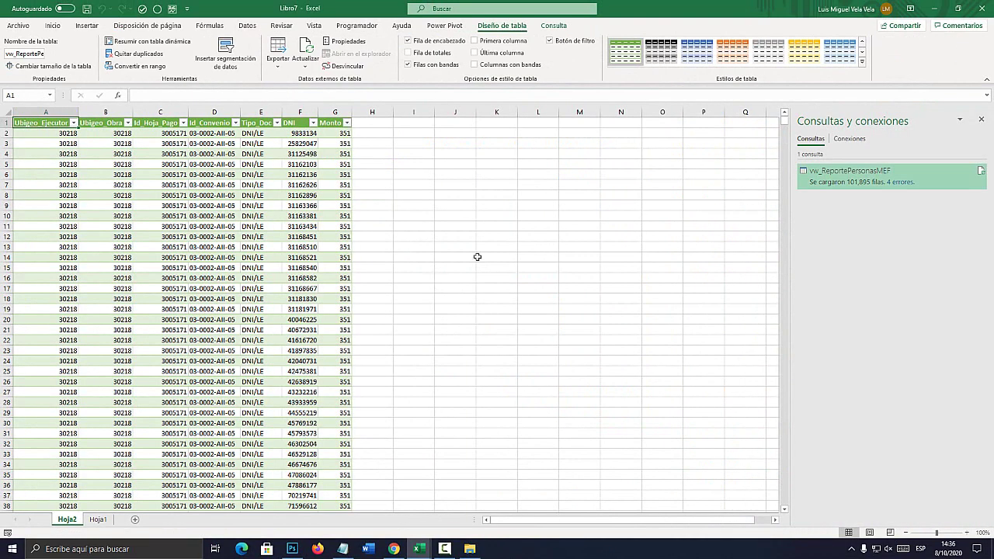
Review the vw_ReportePersonasMEF query in Power Query Editor, close it, and bring Notepad forward.
mouse_move(868, 182)
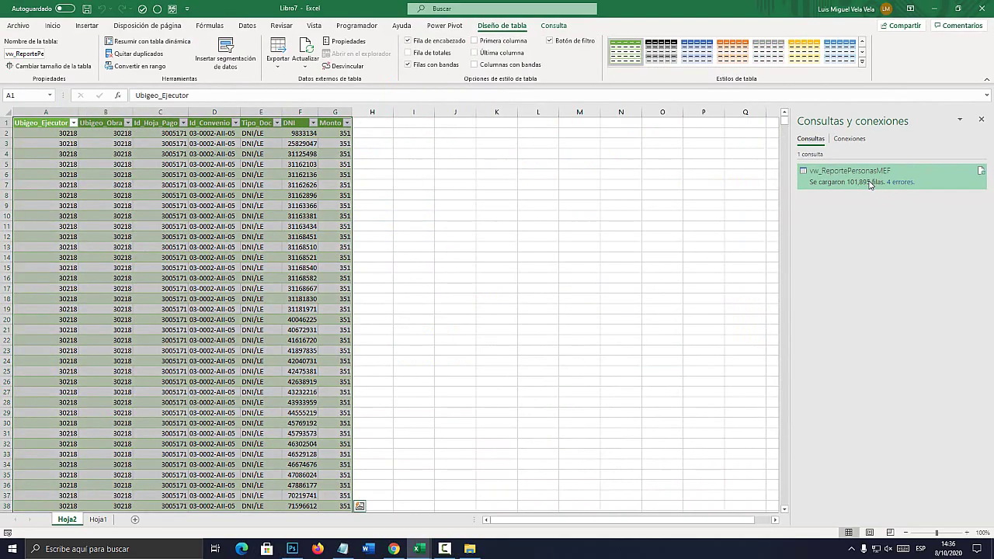
double_click(870, 184)
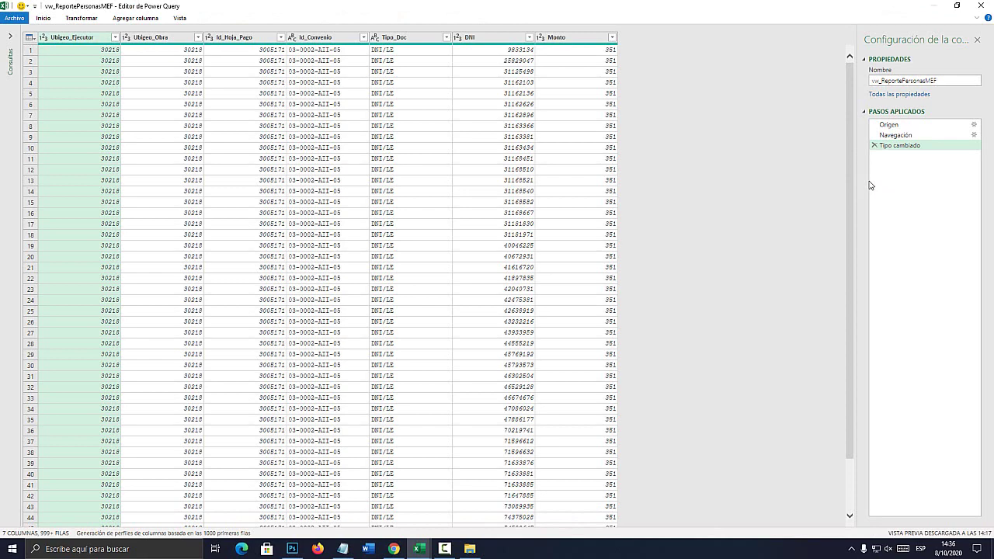
left_click(980, 5)
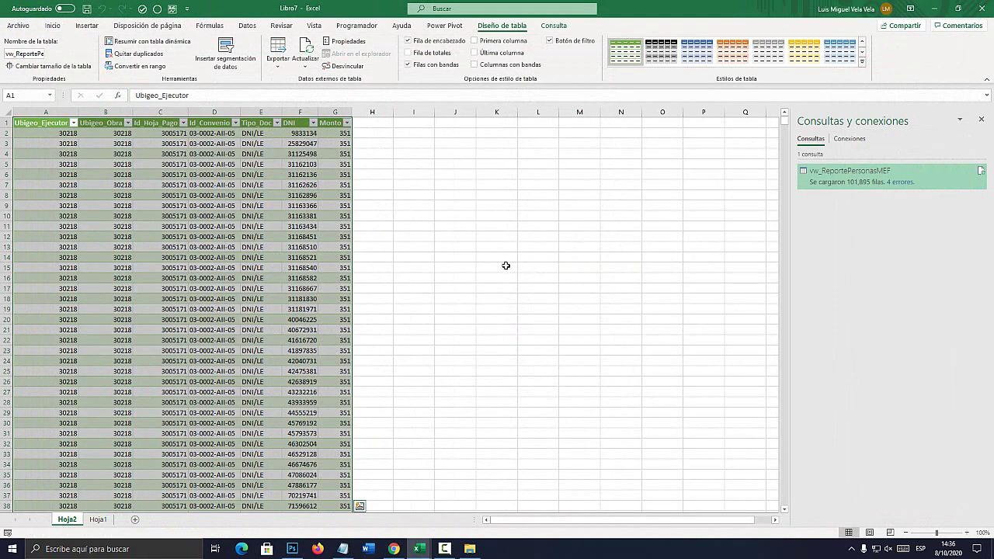
left_click(342, 548)
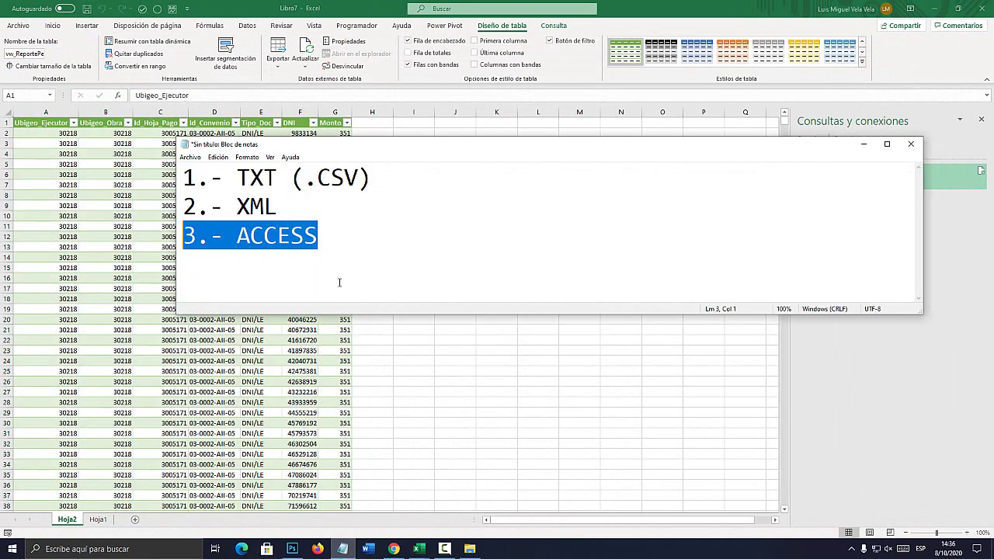
Add the items 4.- EXCEL, 5.- FACEBOOK and 6.- PAGINA WEB below 3.- ACCESS.
left_click(342, 231)
type("4")
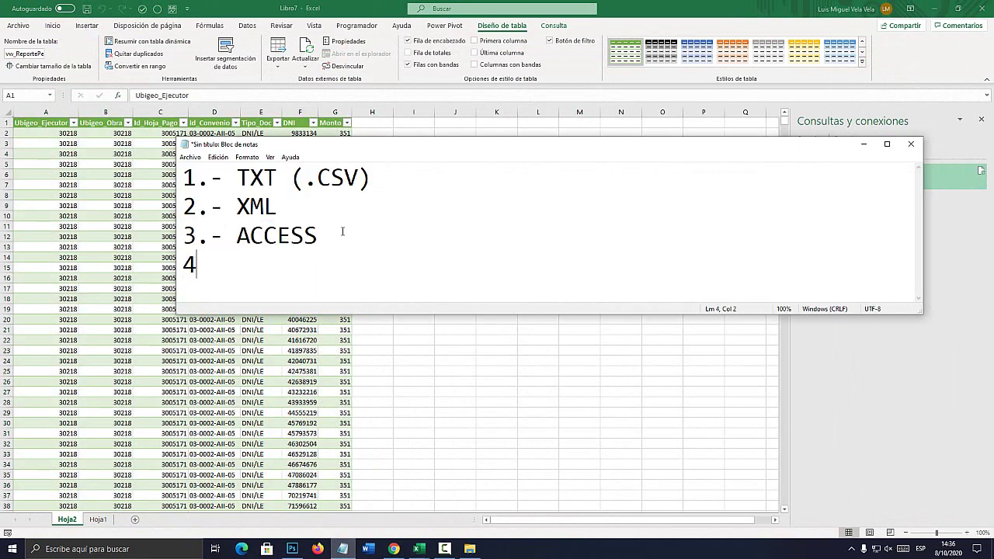
type(".- e")
key("BackSpace")
type("E")
type("XCEL")
key("Return")
type("5")
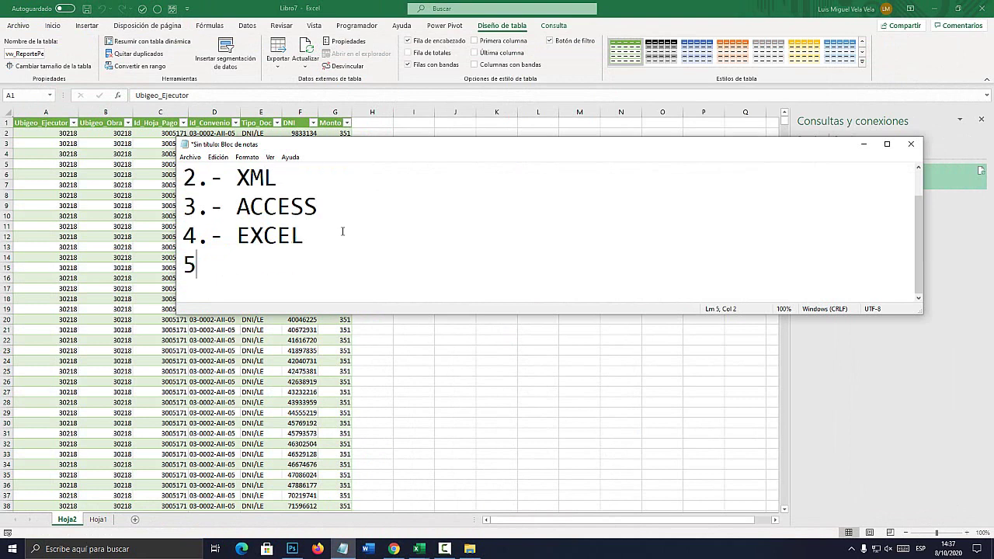
type(".- FACEB")
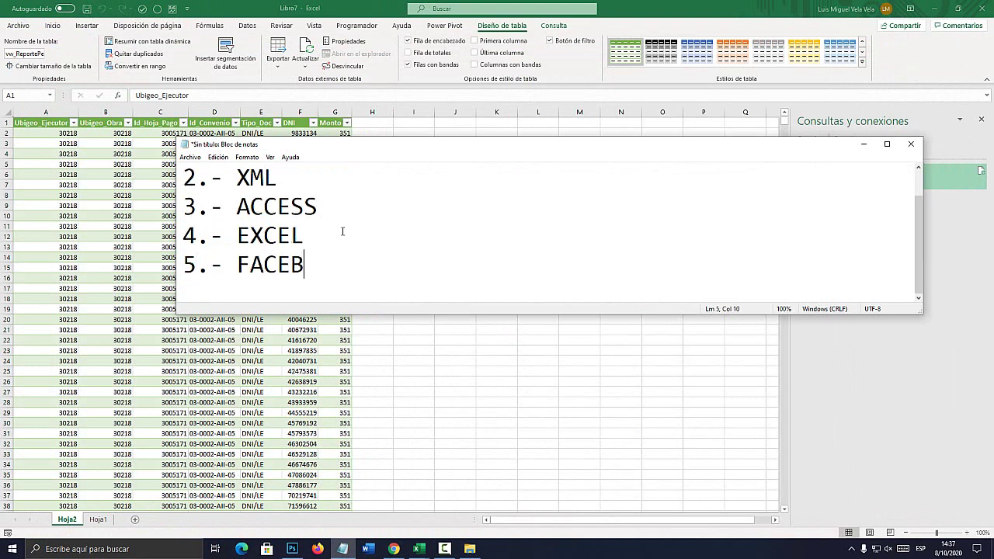
type("OOK")
key("Return")
type("6")
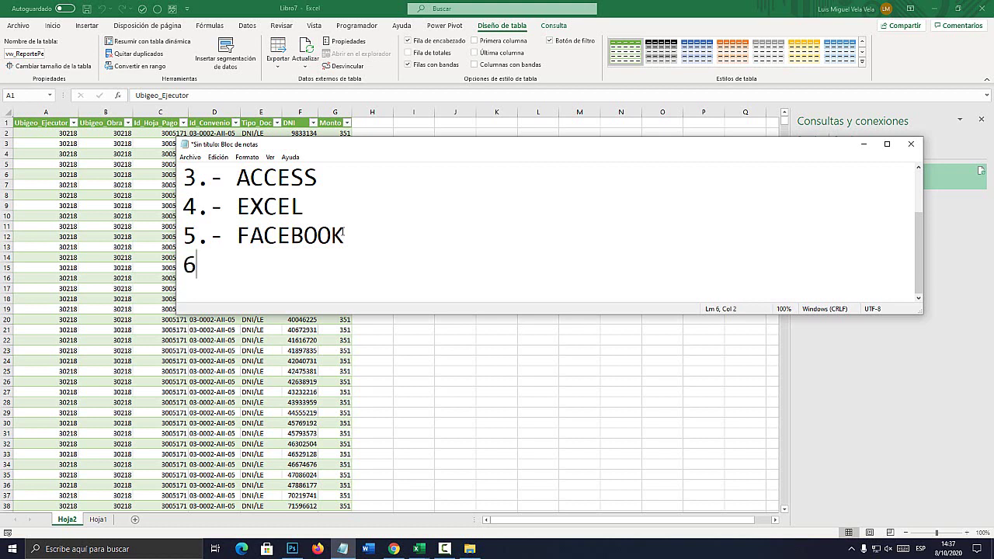
type(".- PAGINA WEB")
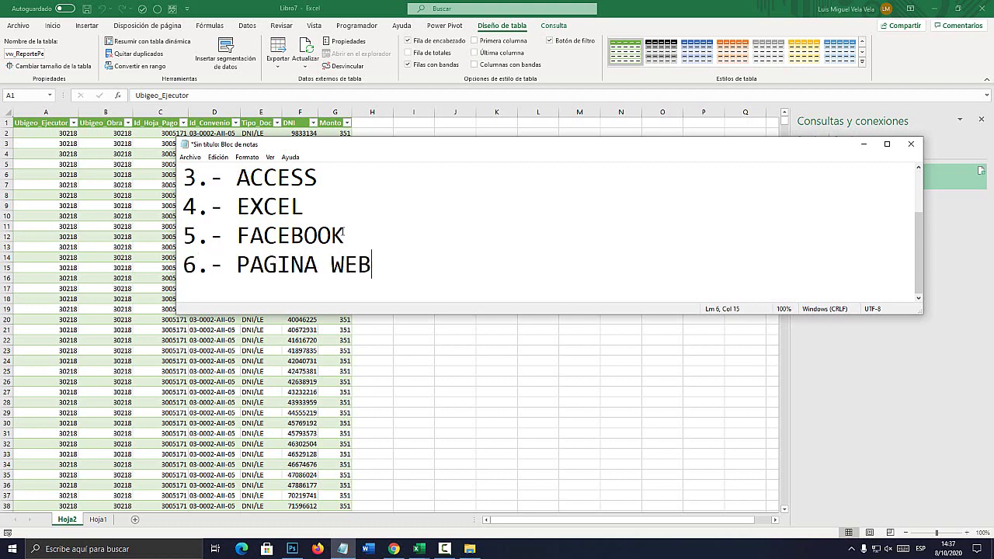
key("shift+Up")
key("shift+Up")
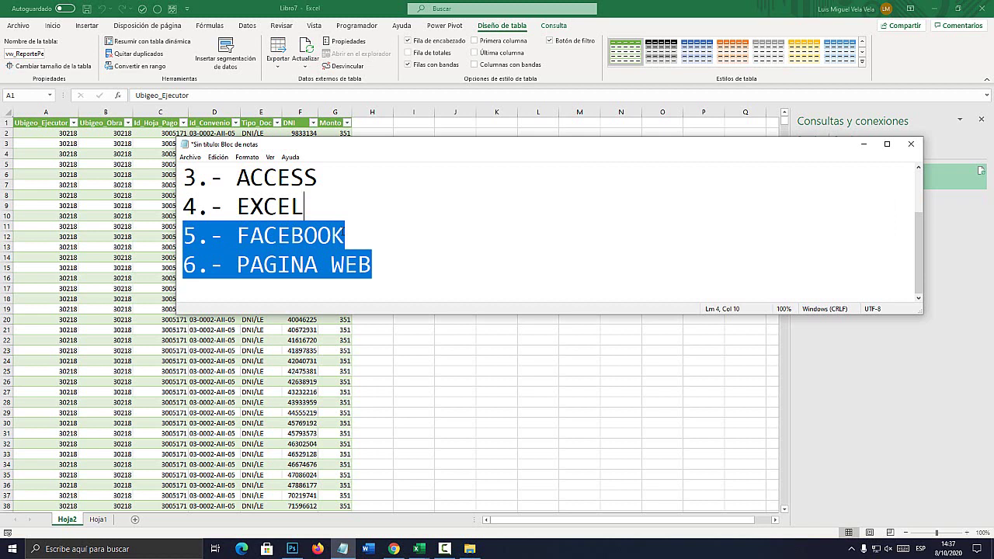
Highlight the FACEBOOK and PAGINA WEB lines, then browse the query's Transformar options and close the editor.
left_click_drag(446, 252, 184, 264)
double_click(936, 173)
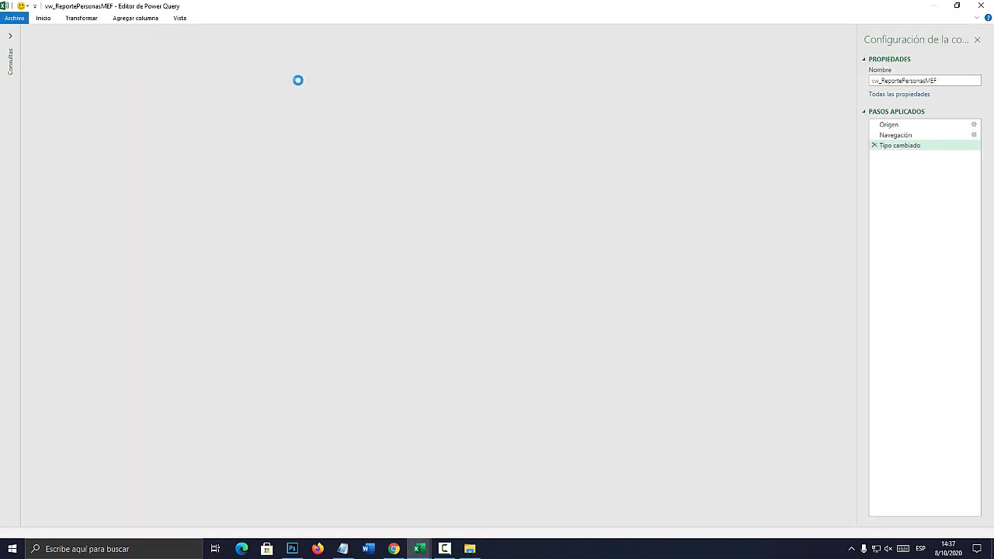
left_click(77, 20)
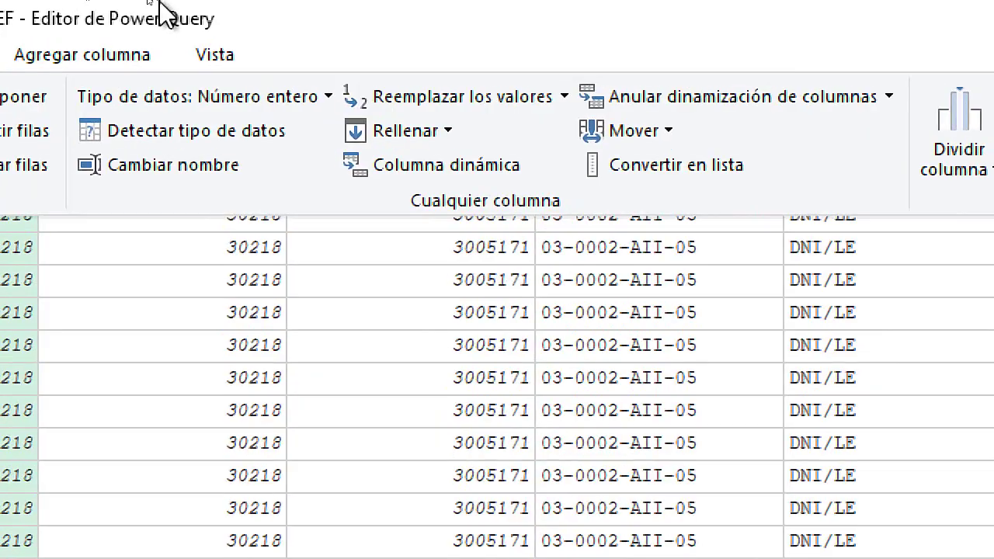
left_click(106, 7)
left_click(977, 5)
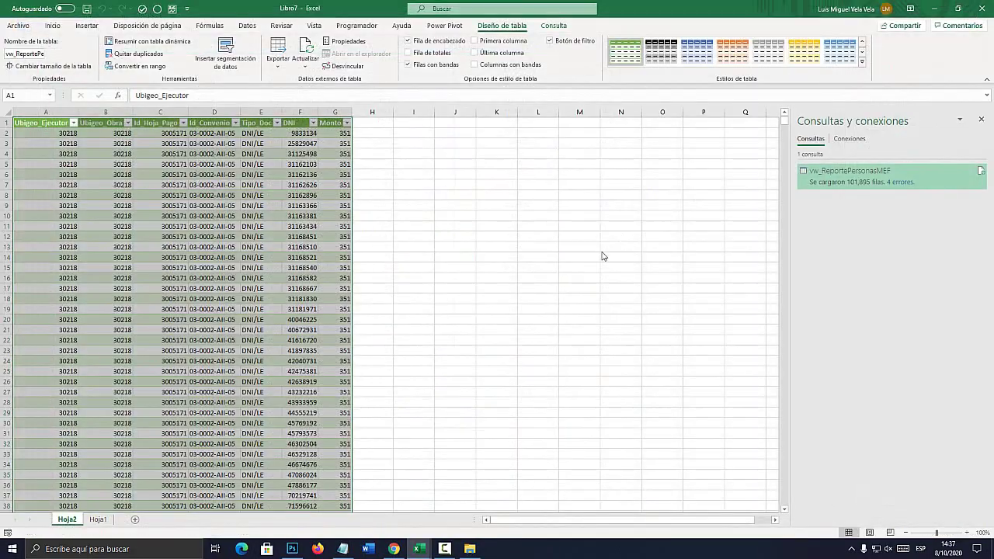
left_click(434, 285)
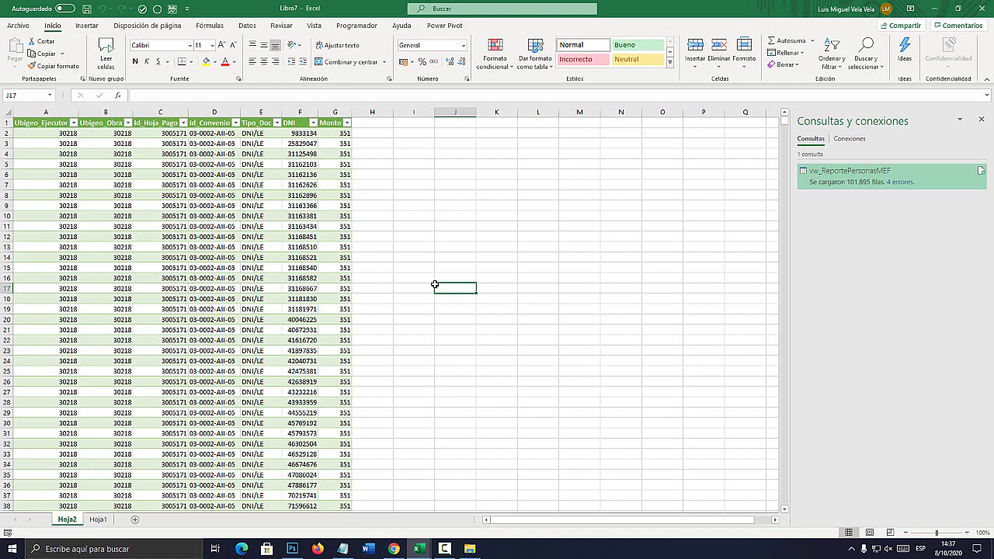
left_click(444, 548)
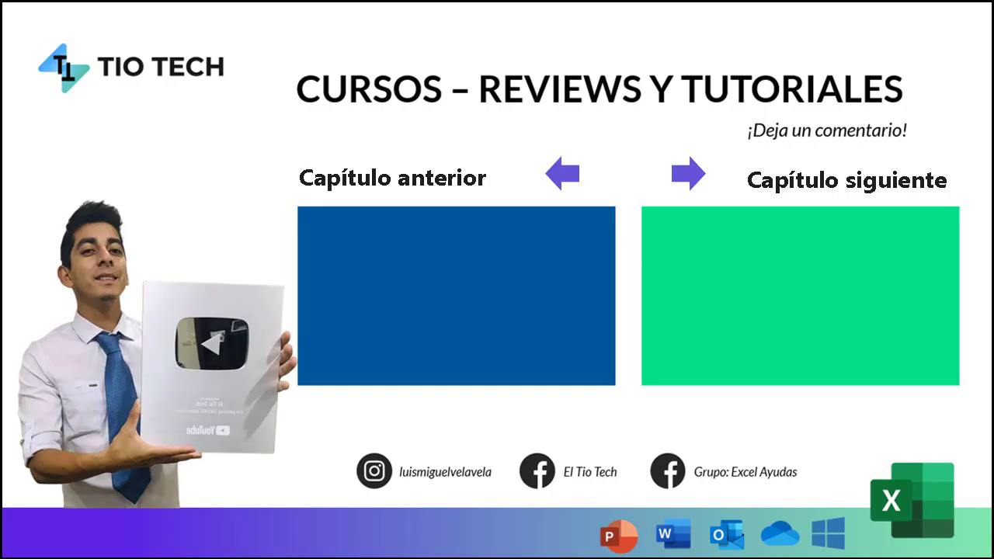